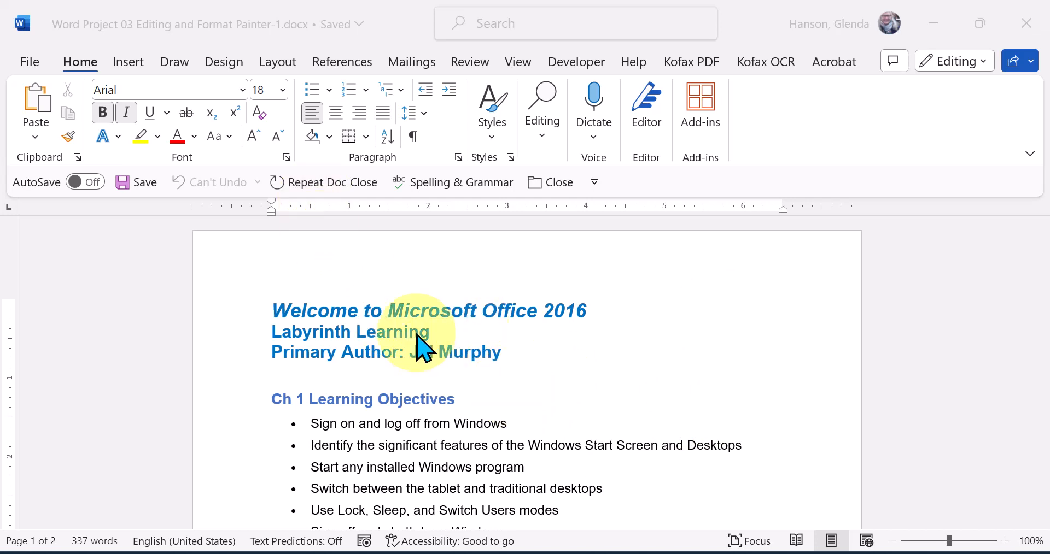
Save a copy of the document in the Downloads folder as "GRH Word Project 03 Editing and Format Painter-1.docx"
left_click(34, 63)
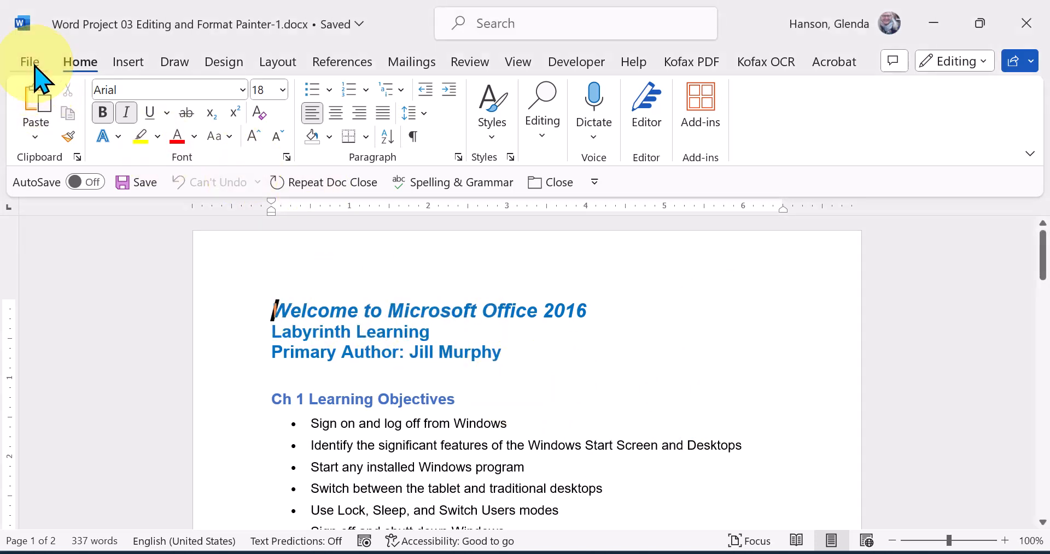
left_click(35, 64)
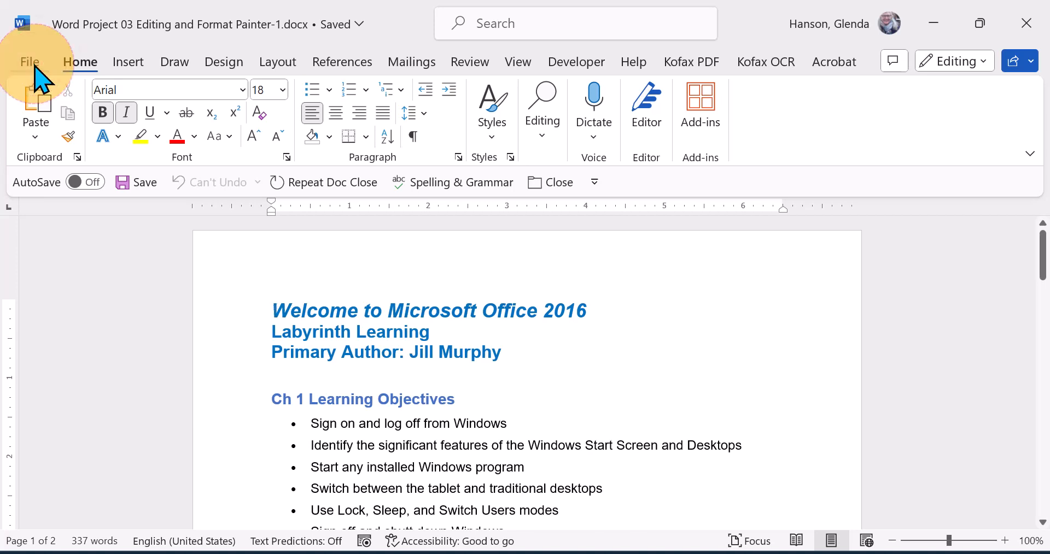
left_click(68, 332)
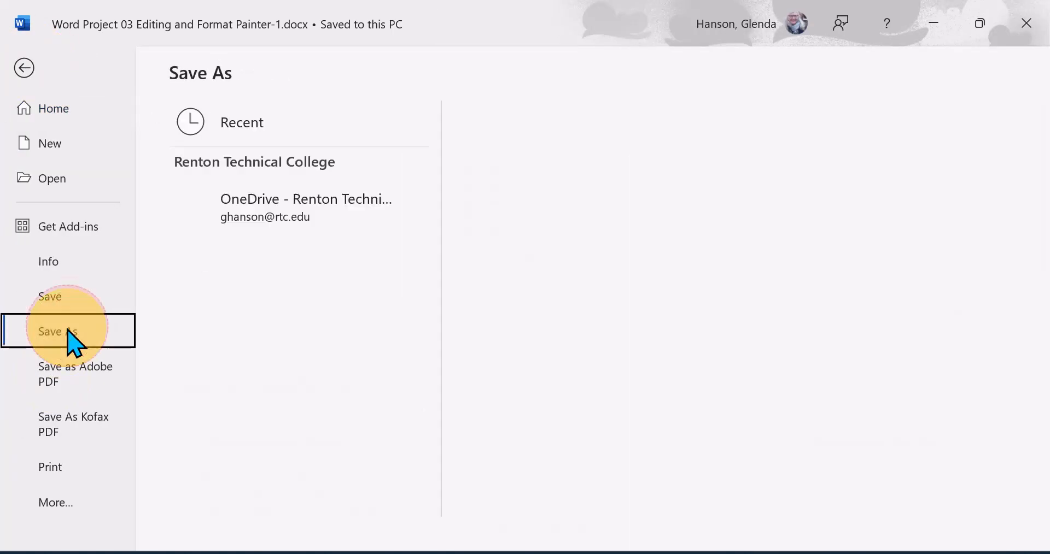
left_click_drag(435, 453, 434, 526)
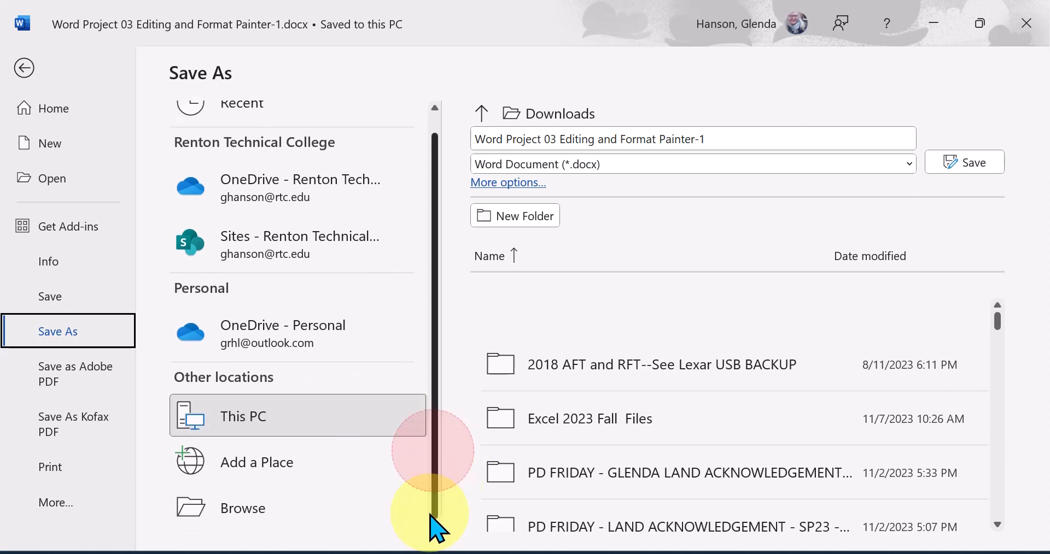
left_click(241, 511)
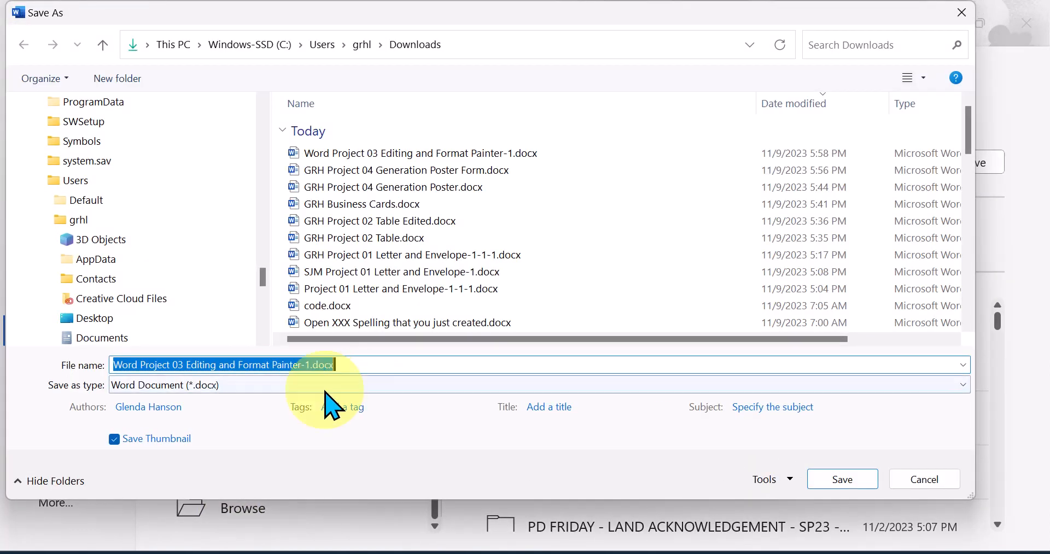
left_click(138, 365)
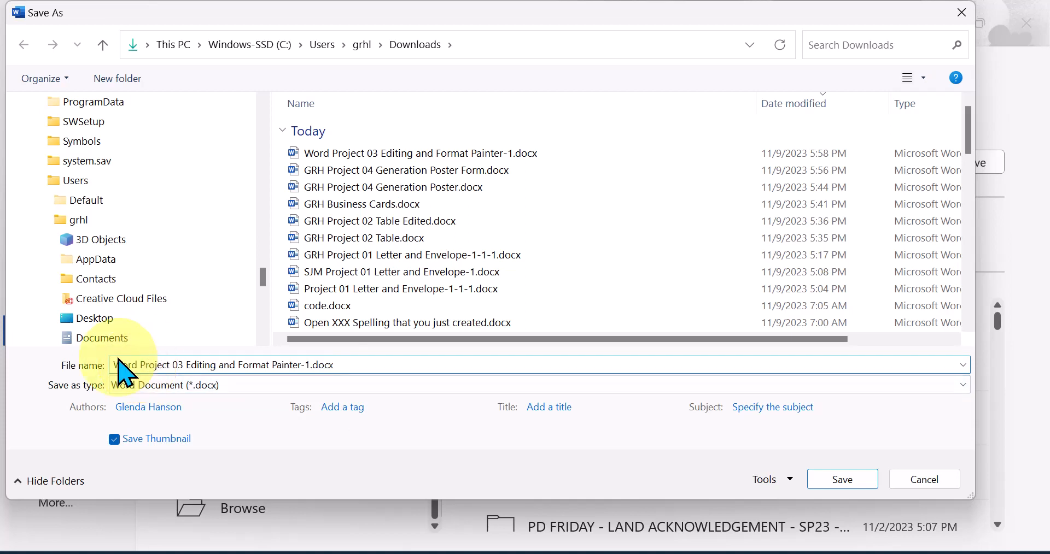
left_click(113, 364)
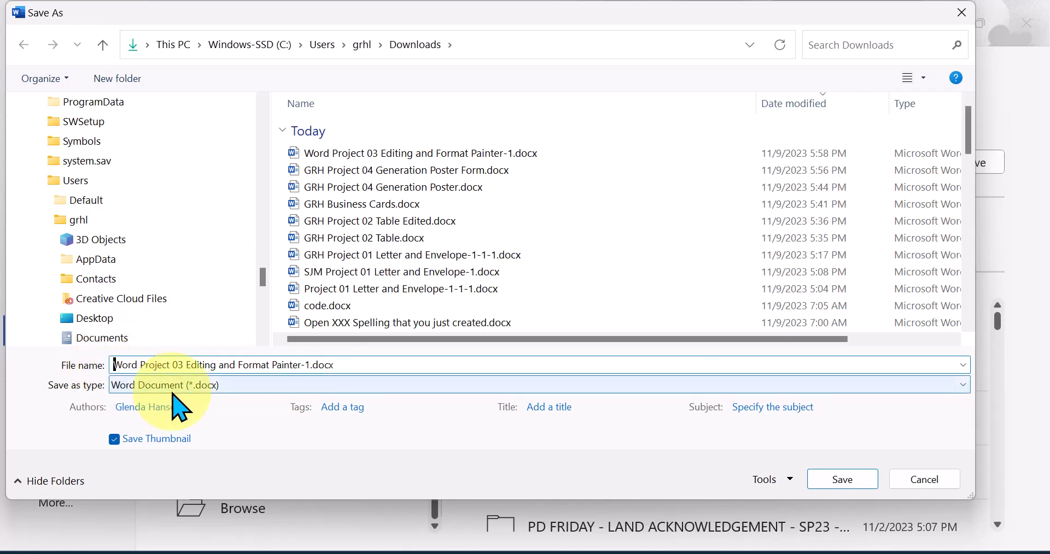
type("GRH")
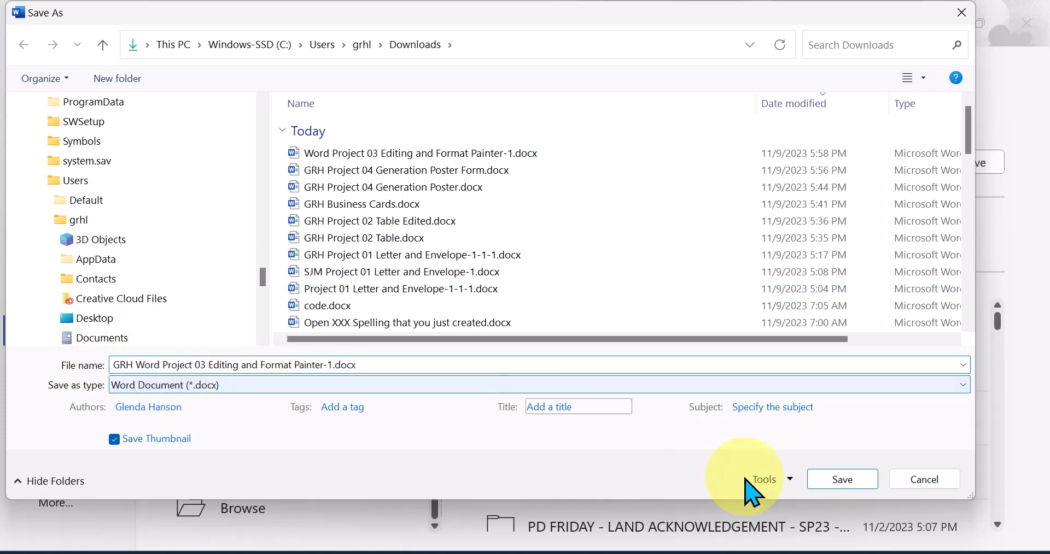
left_click(847, 484)
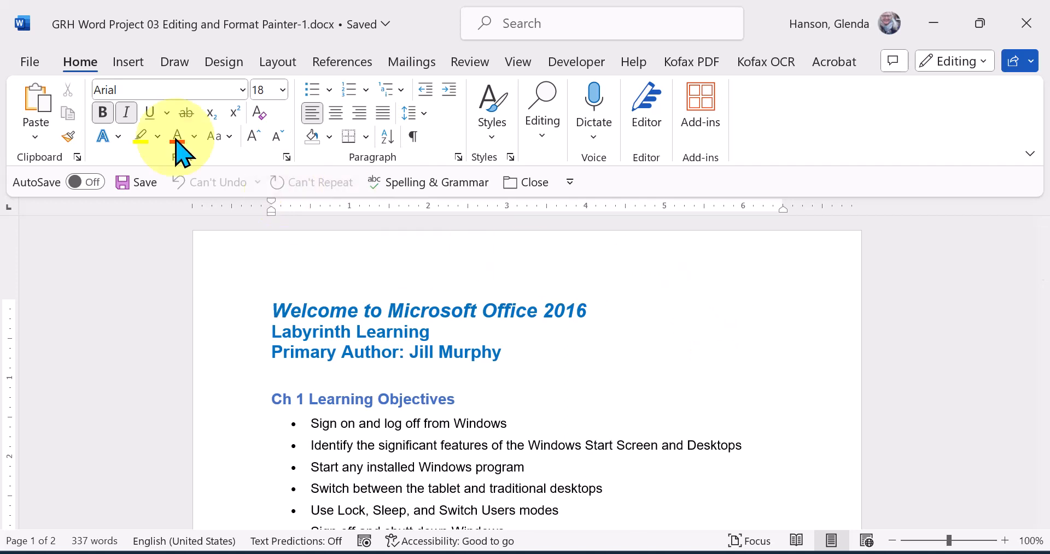
Insert a footer and replace its placeholder text with the automatic File Name field
left_click(128, 64)
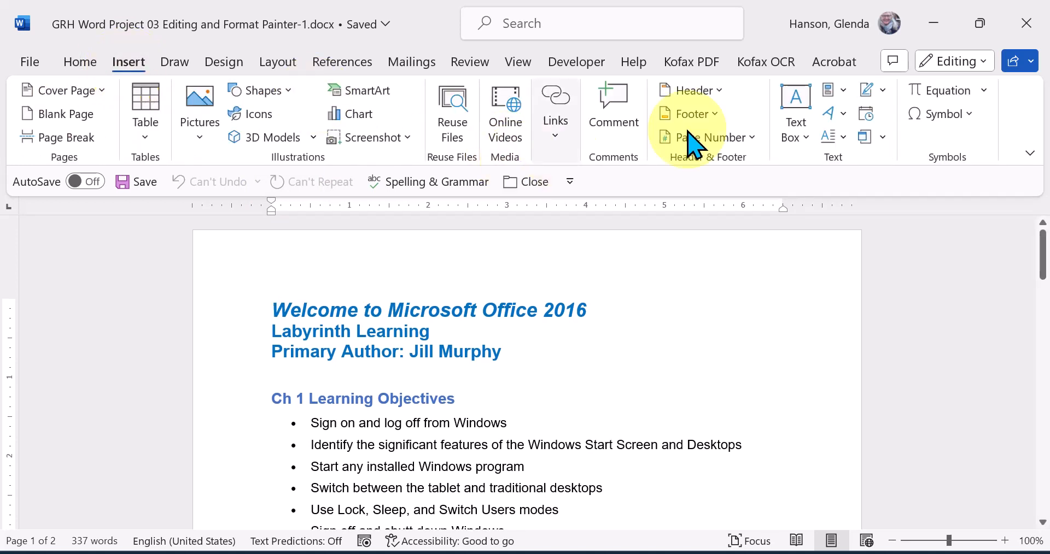
left_click(716, 118)
left_click(732, 233)
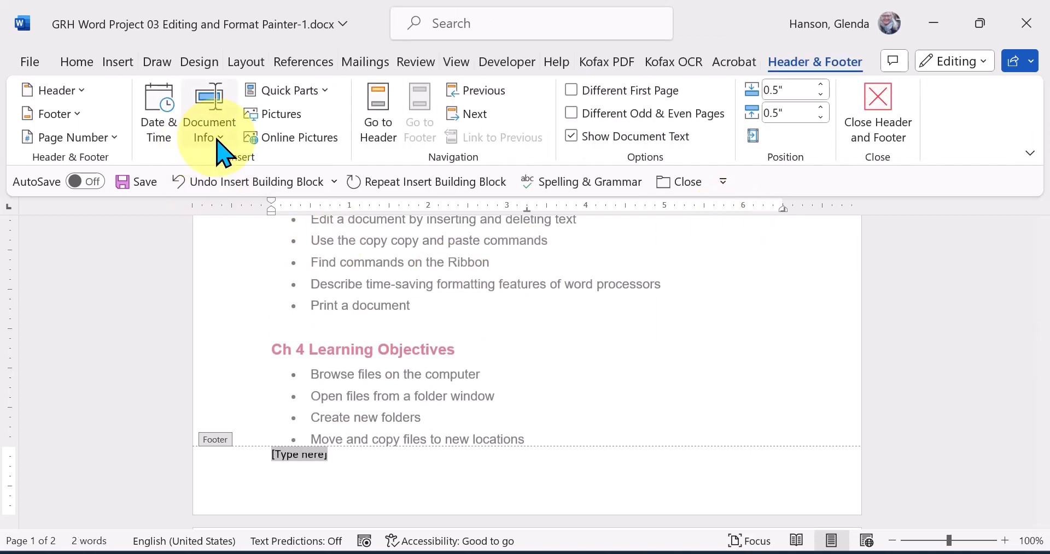
left_click(217, 141)
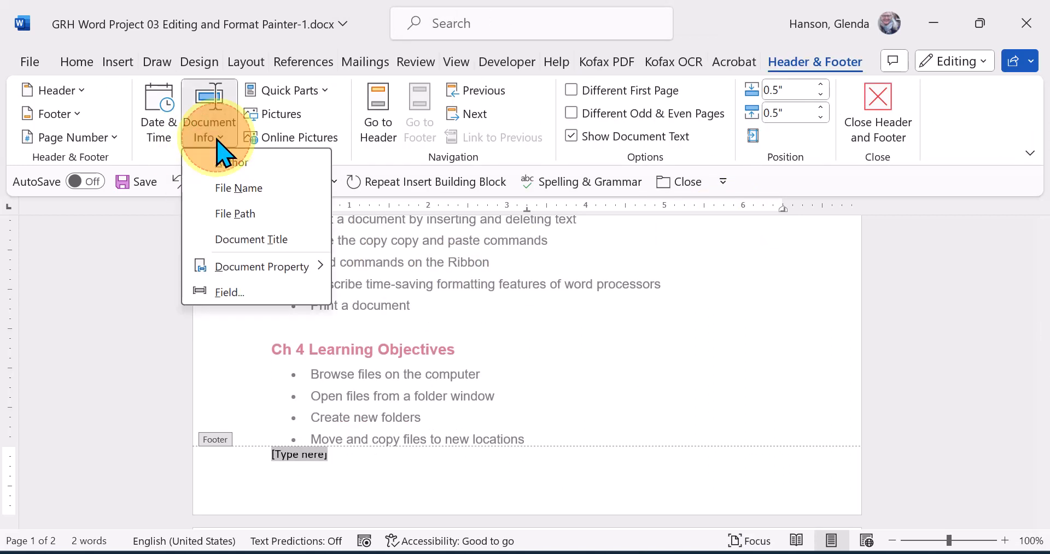
left_click(238, 191)
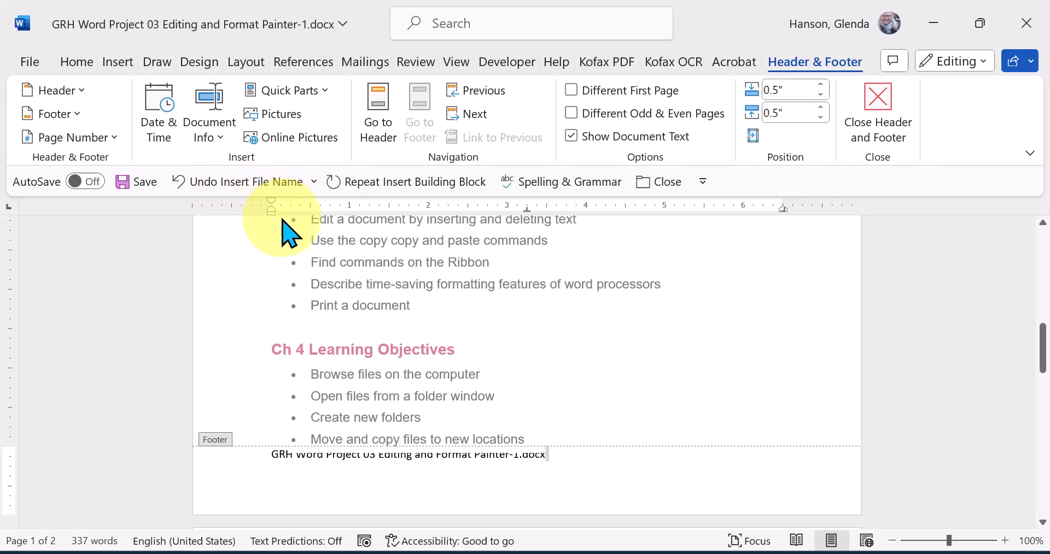
Add an empty line above the file name in the footer and return to the document body
triple_click(275, 452)
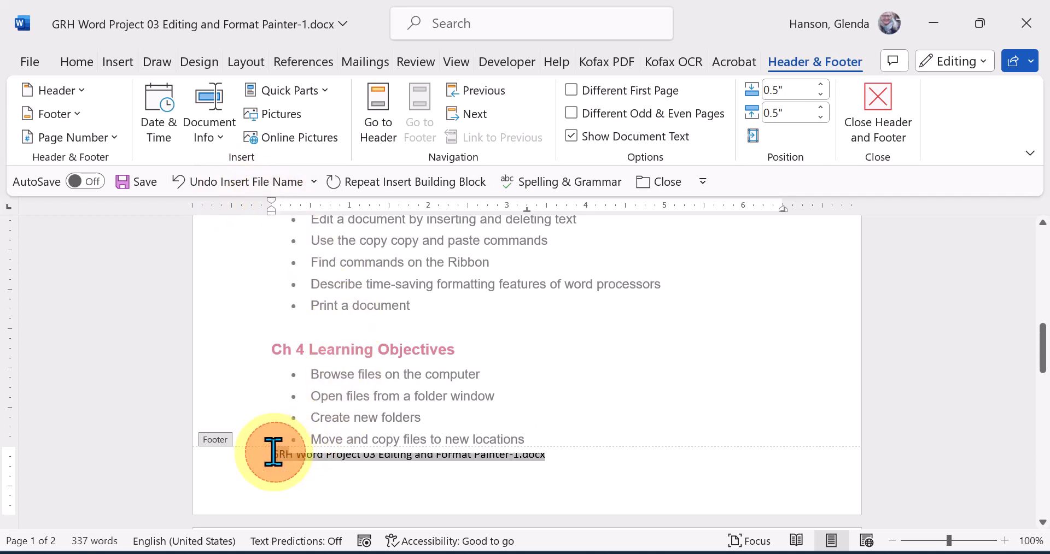
key("Return")
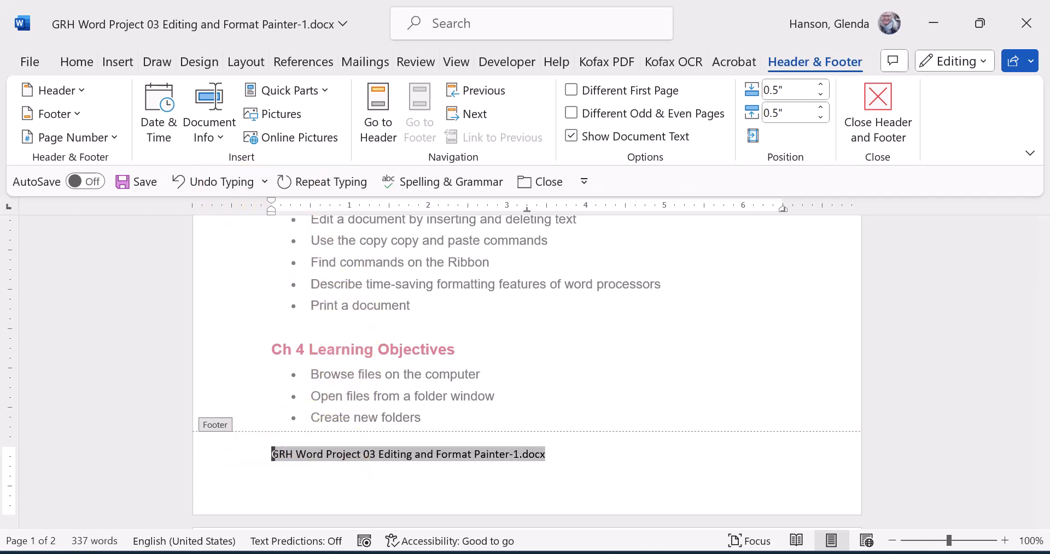
left_click(488, 378)
left_click(489, 378)
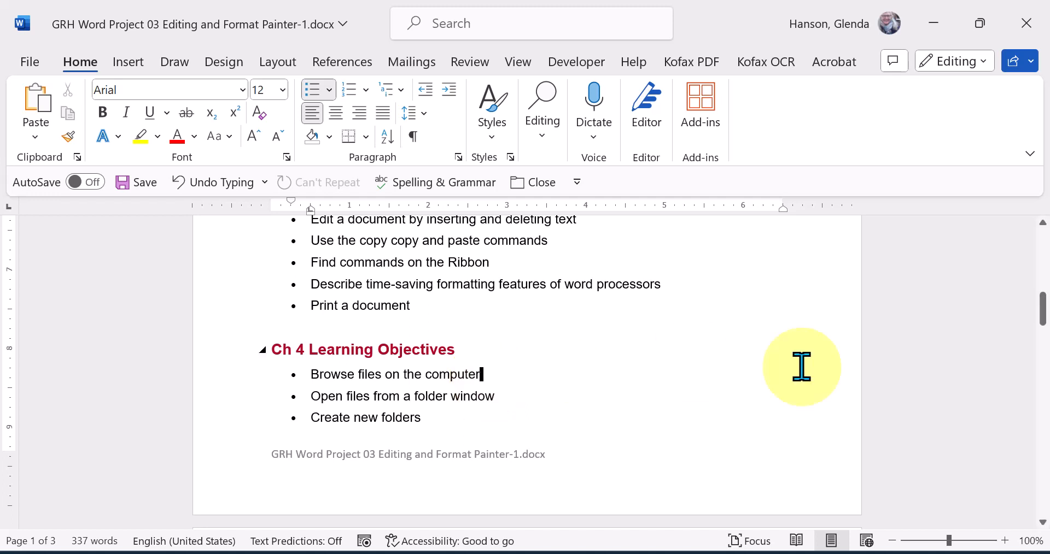
Copy the formatting of the blue "Ch 1 Learning Objectives" heading to the "Ch 2 Learning Objectives" heading with Format Painter
left_click_drag(1043, 317, 1036, 254)
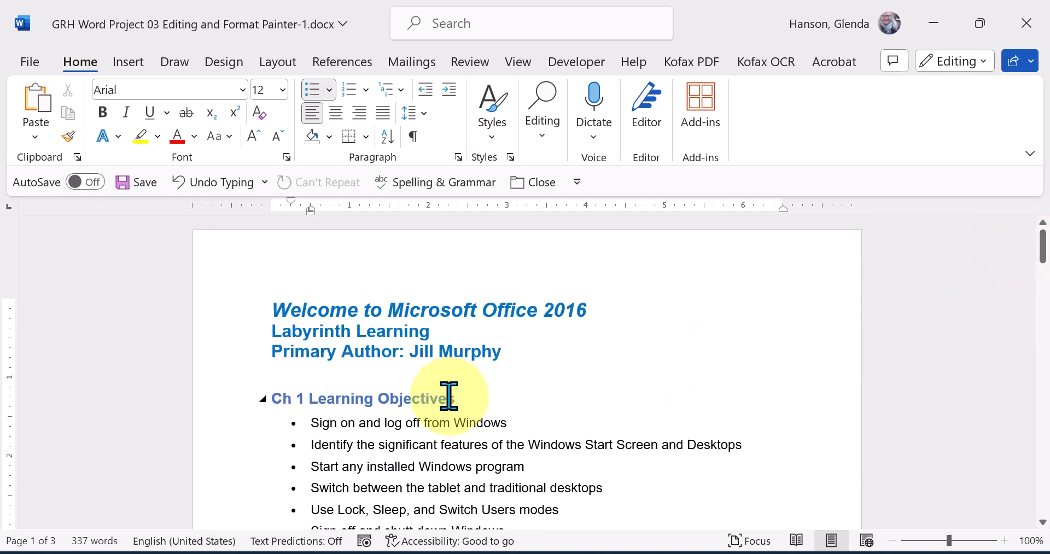
left_click_drag(1041, 253, 1041, 277)
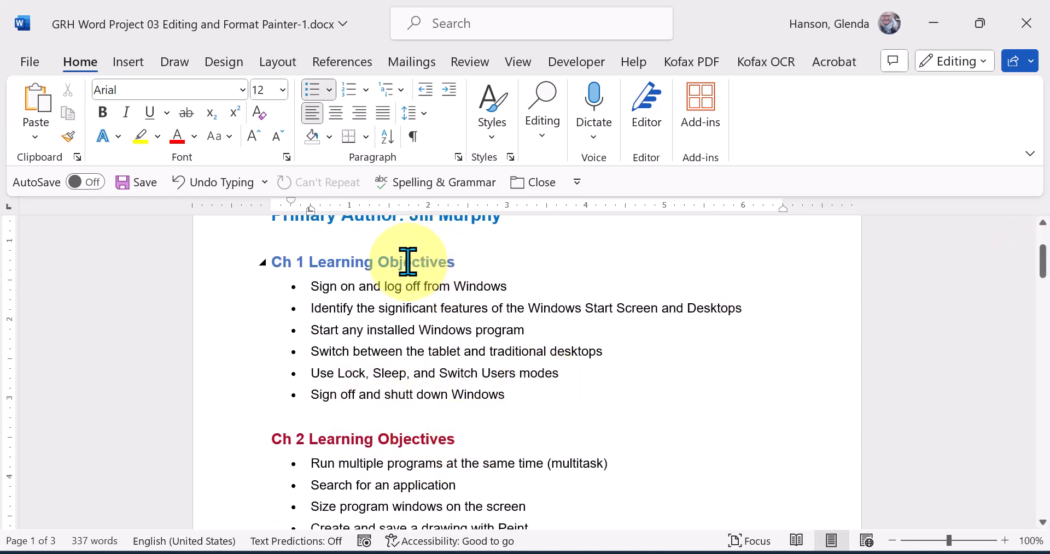
left_click_drag(385, 263, 471, 262)
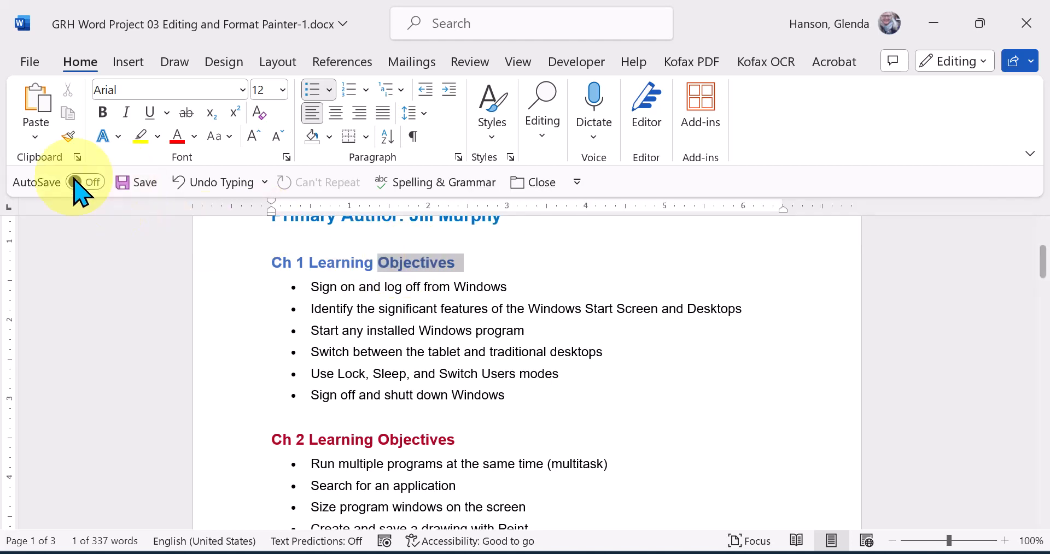
left_click(70, 140)
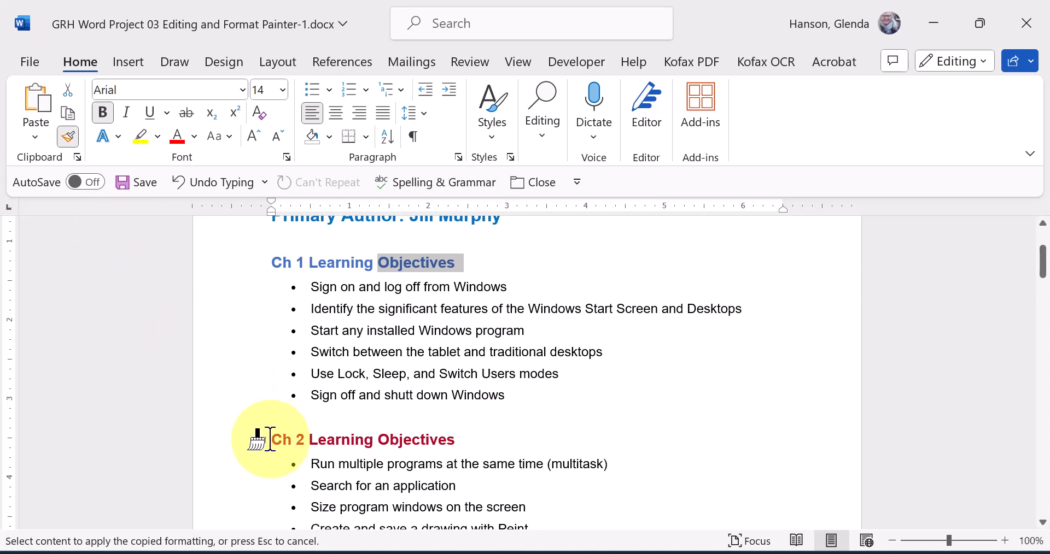
left_click_drag(270, 440, 424, 442)
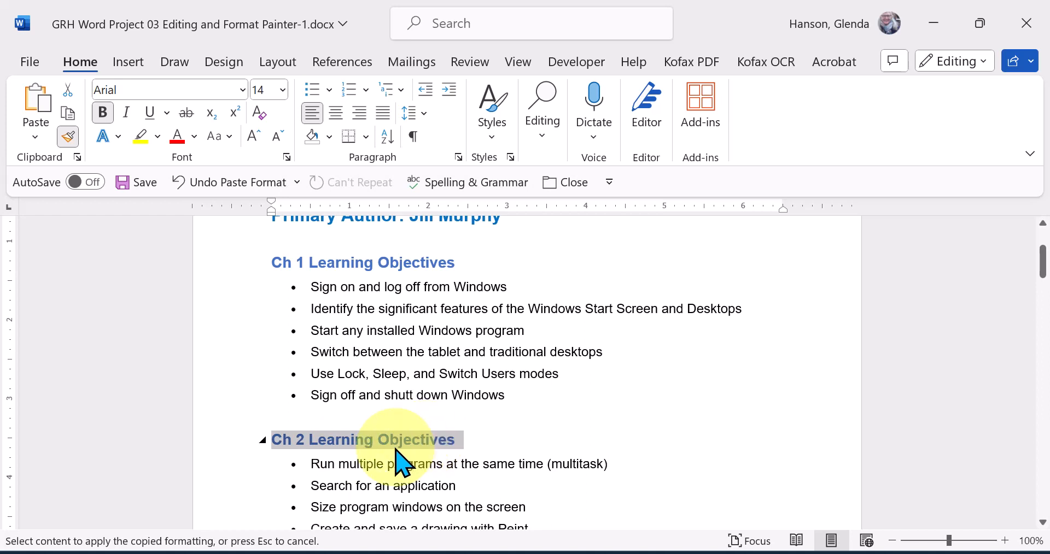
Apply the blue heading formatting to the whole "Ch 3 Learning Objectives" heading with Format Painter
left_click_drag(1043, 266, 1042, 283)
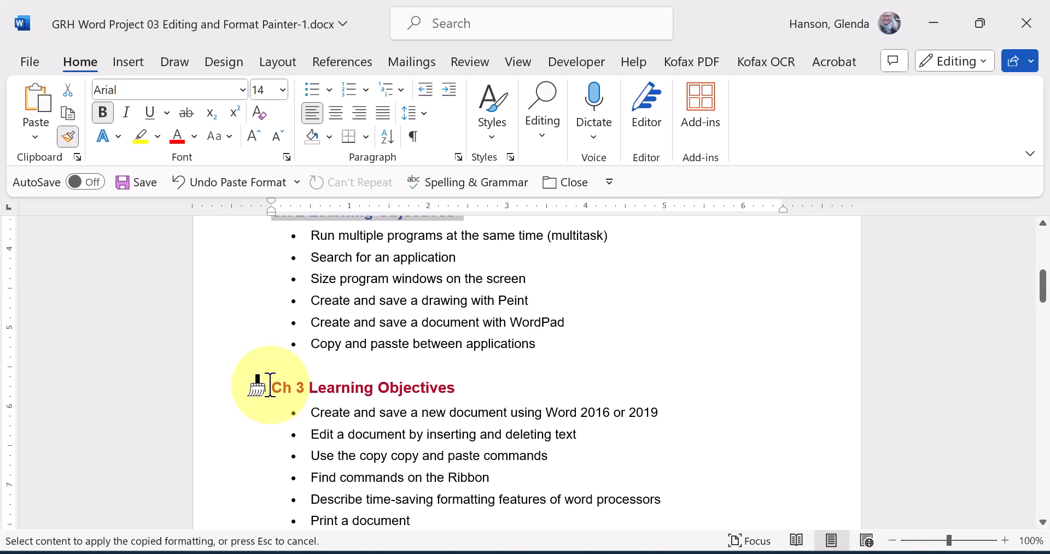
left_click_drag(271, 385, 327, 384)
mouse_move(329, 384)
left_mouse_down()
mouse_move(445, 383)
mouse_move(285, 393)
left_mouse_up()
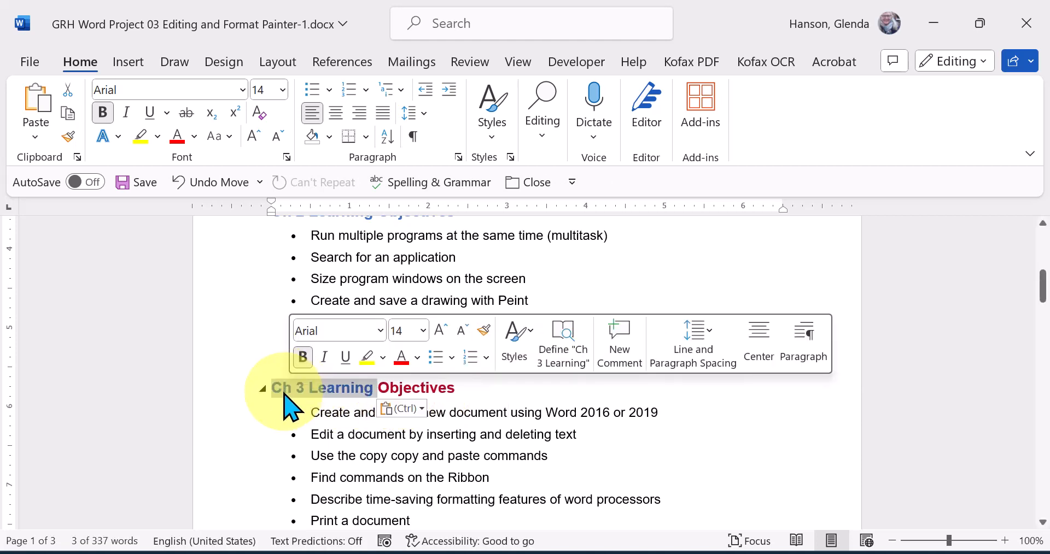
left_click(328, 389)
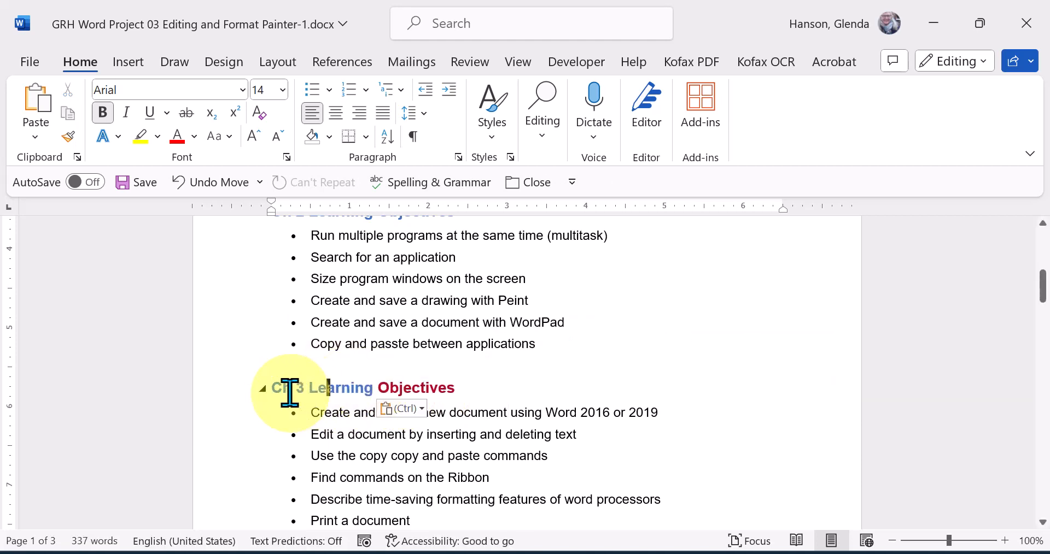
left_click(68, 137)
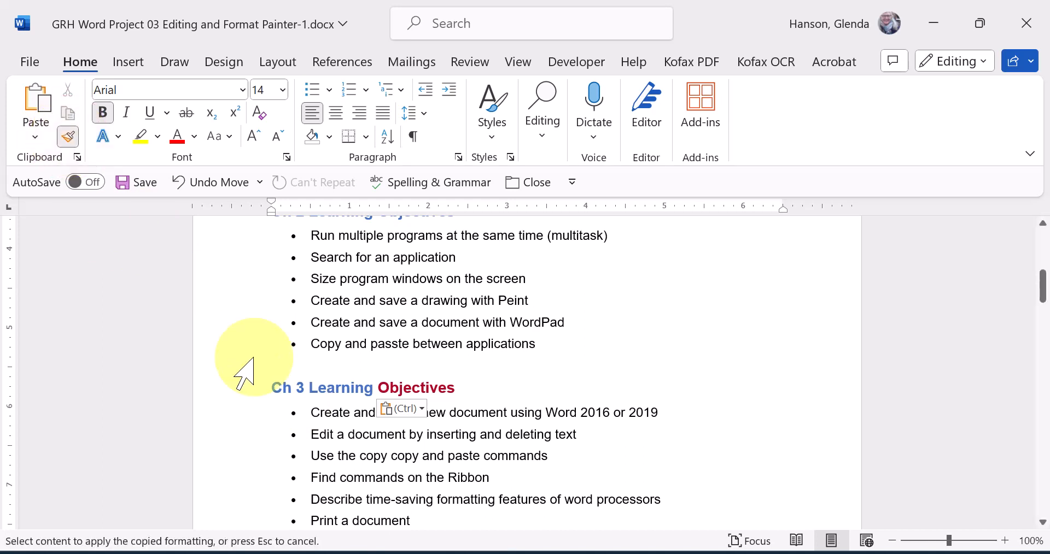
left_click_drag(344, 390, 451, 391)
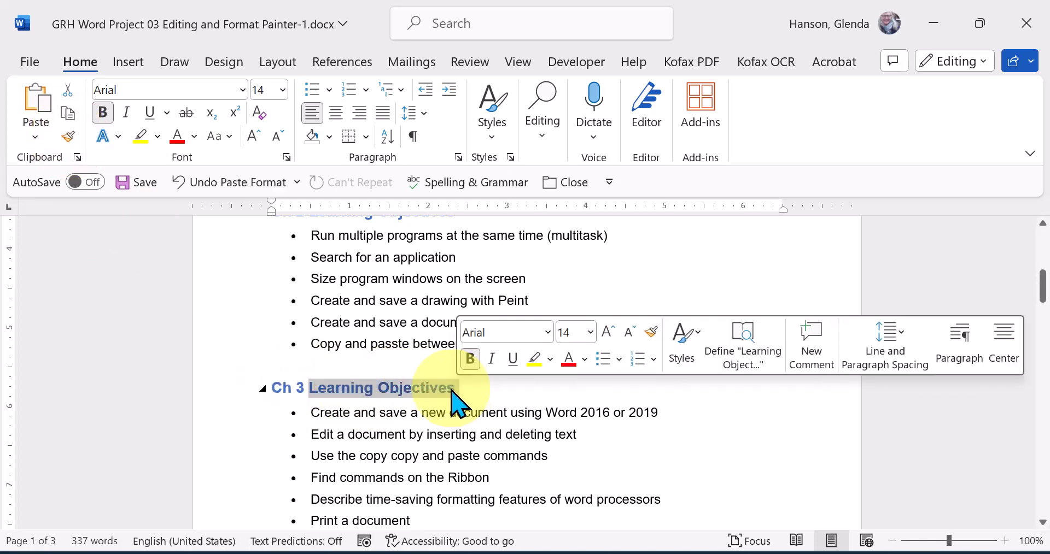
Copy the blue formatting of the Ch 3 heading to the "Ch 4 Learning Objectives" heading with Format Painter
left_click_drag(1044, 287, 1042, 308)
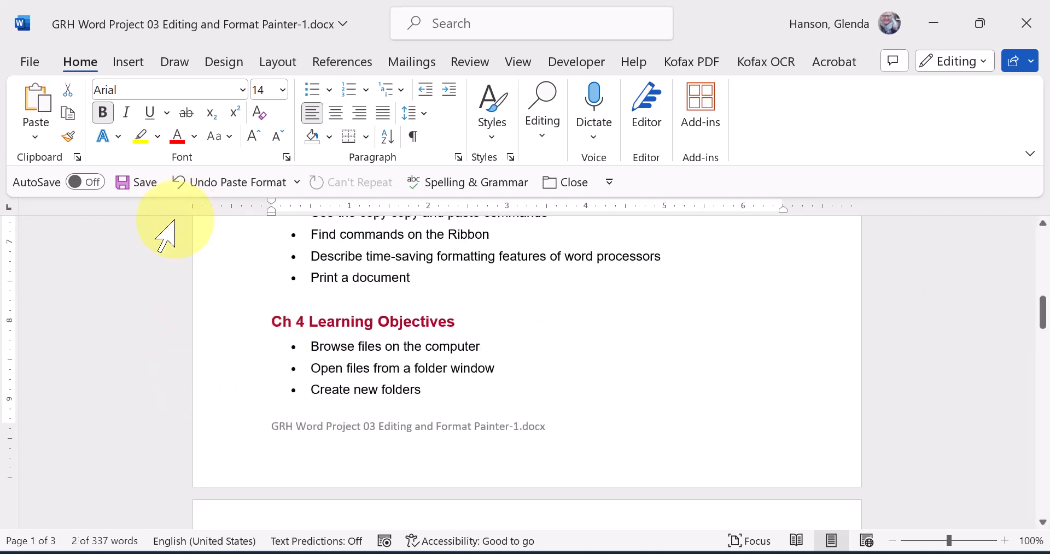
left_click(68, 138)
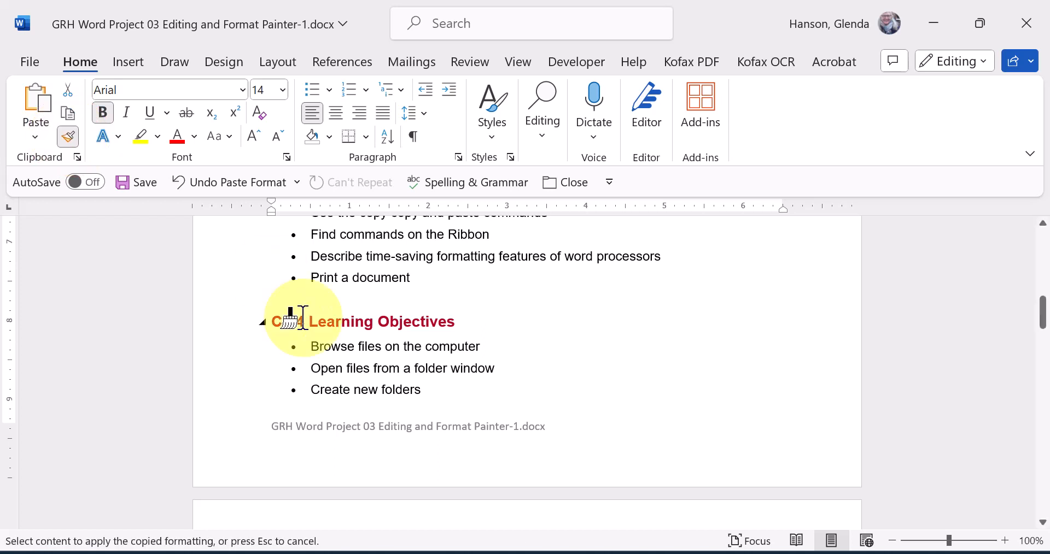
mouse_move(275, 320)
left_mouse_down()
mouse_move(432, 311)
mouse_move(462, 323)
left_mouse_up()
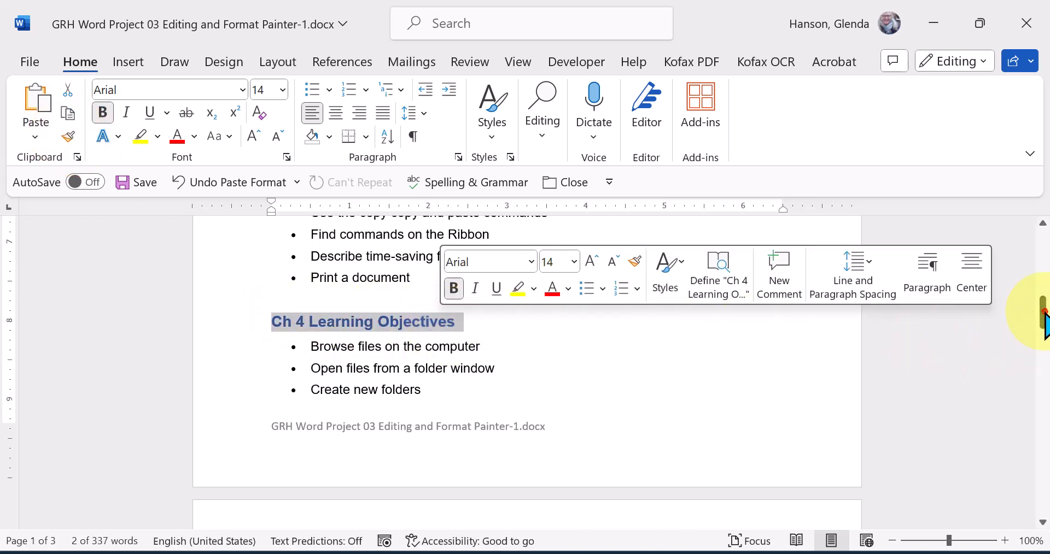
Copy the blue formatting of the Ch 4 heading to the "Ch 6 Learning Objectives" and "Ch 5 Learning Objectives" headings with Format Painter
left_click_drag(1045, 314, 1044, 345)
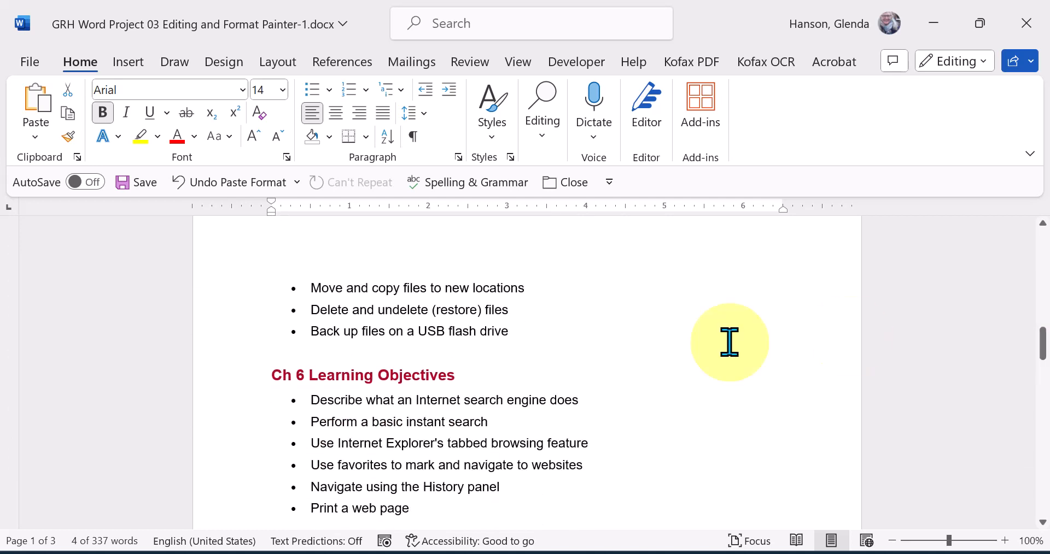
left_click(68, 138)
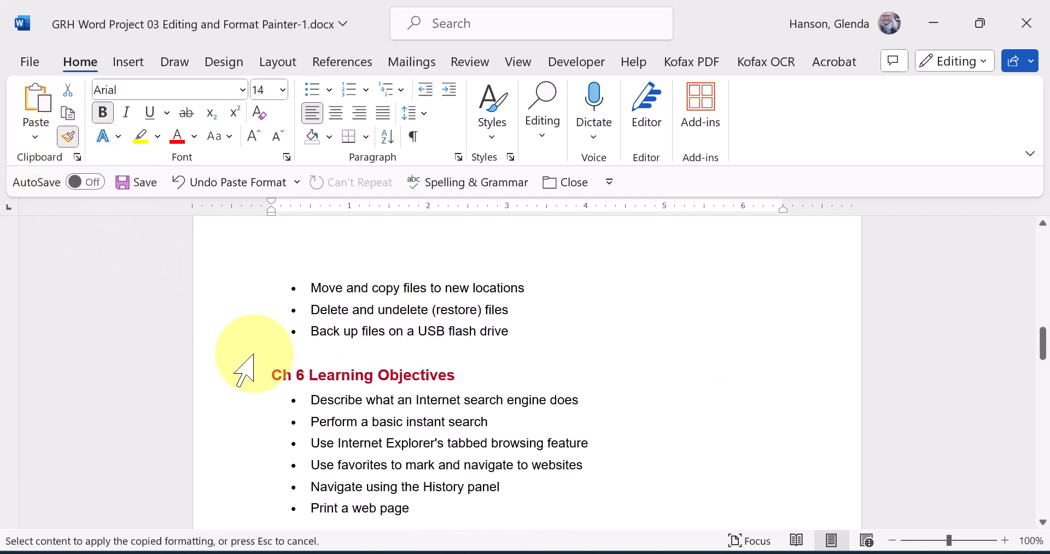
left_click_drag(264, 370, 452, 369)
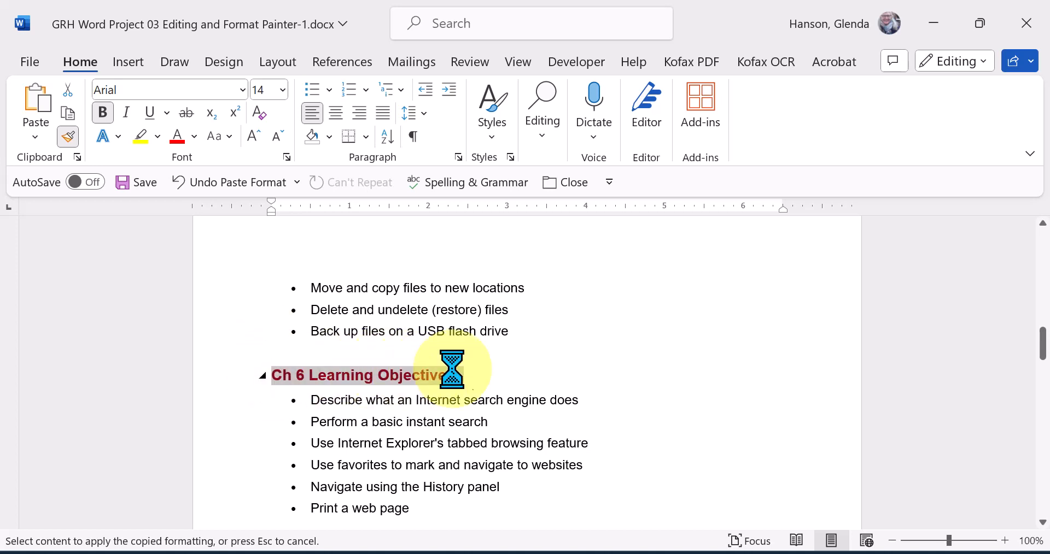
left_click_drag(1043, 346, 1042, 362)
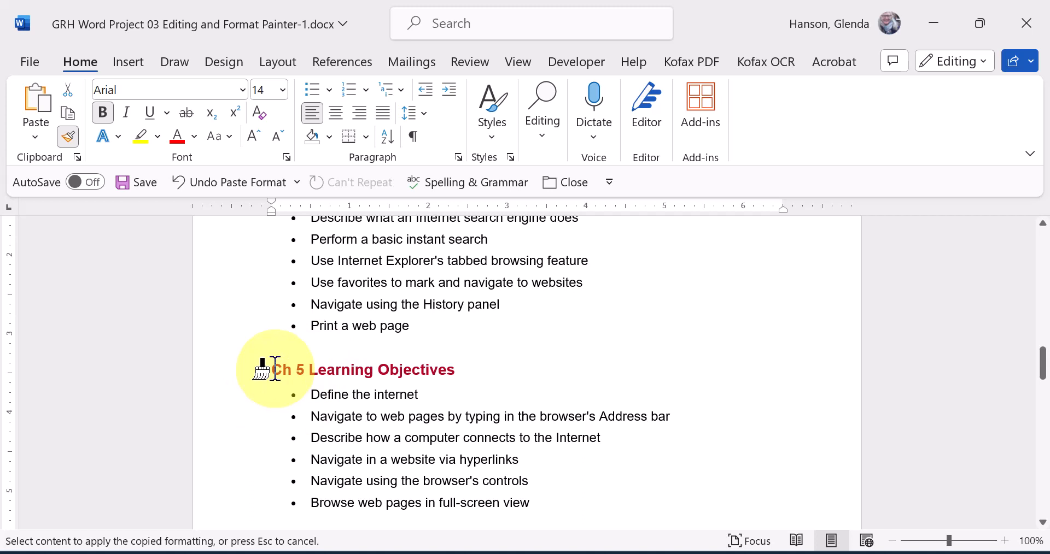
left_click_drag(274, 369, 465, 370)
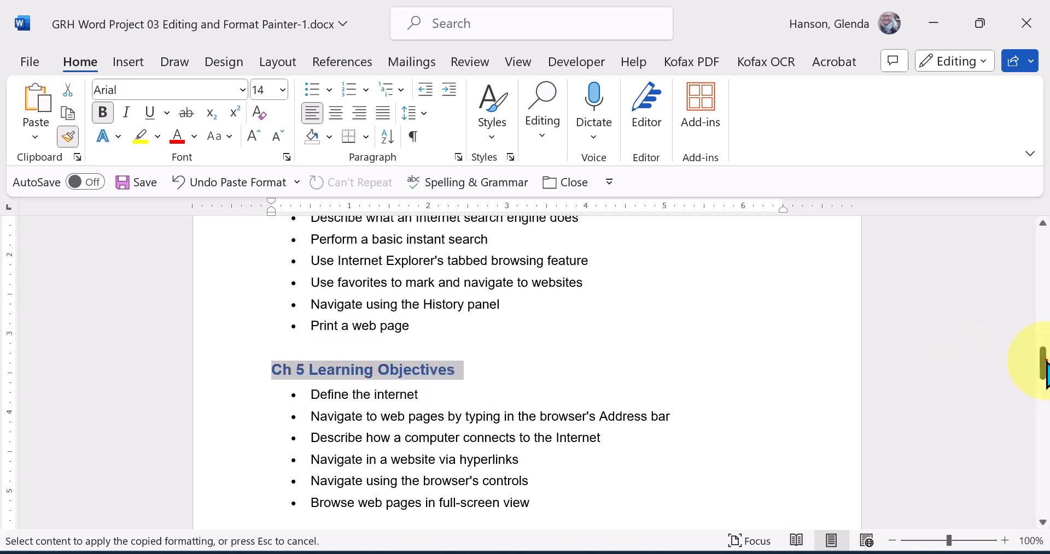
Copy the blue formatting of the Ch 5 heading to the "Ch 8 Learning Objectives" heading with Format Painter
mouse_move(1046, 367)
left_mouse_down()
mouse_move(1045, 354)
mouse_move(1045, 371)
left_mouse_up()
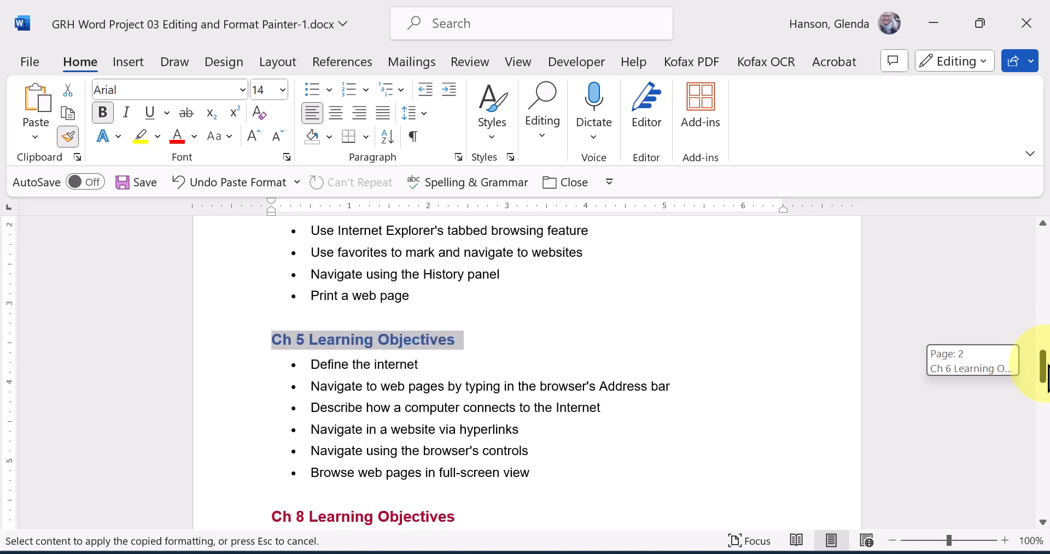
left_click_drag(1045, 378, 1046, 386)
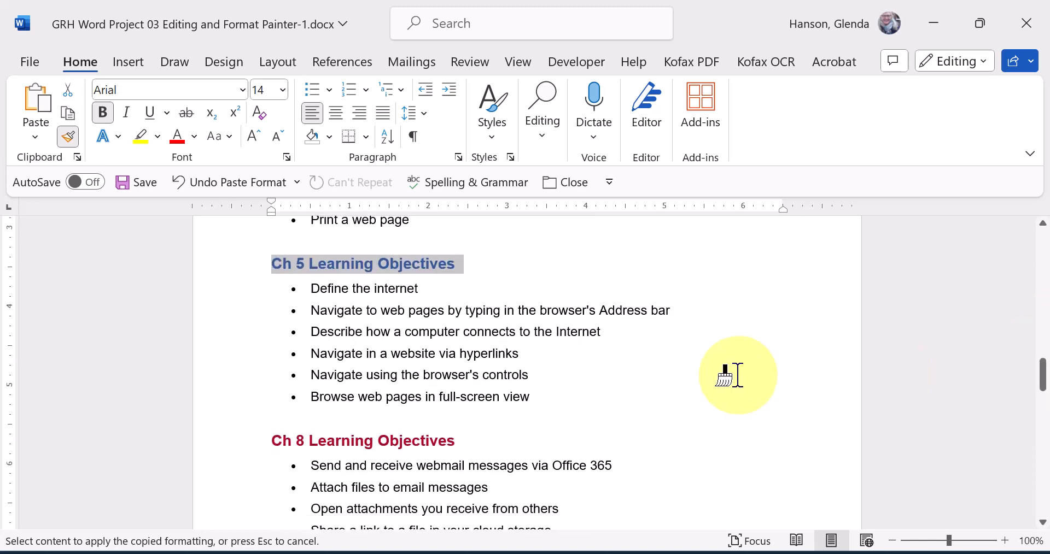
left_click(68, 136)
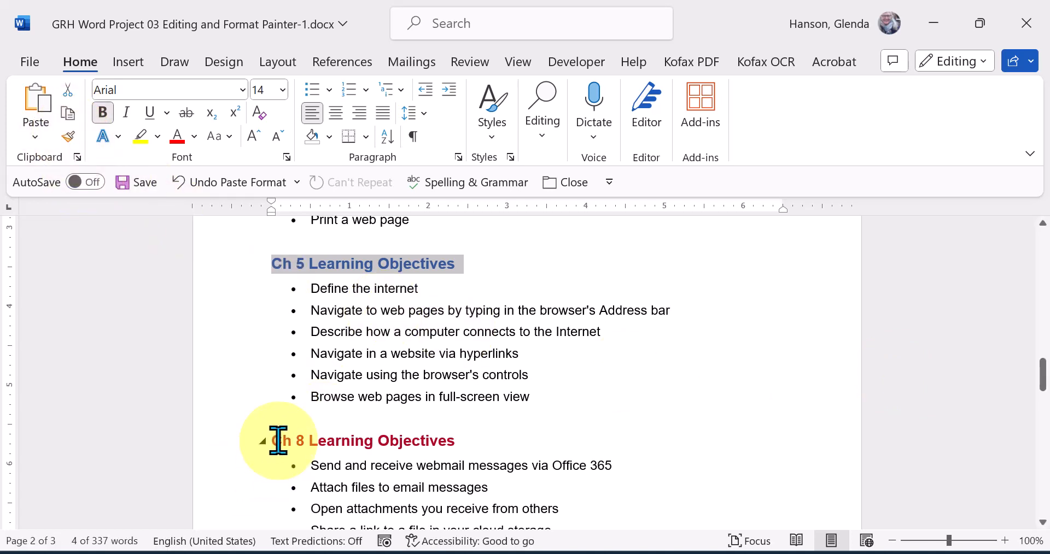
left_click(68, 138)
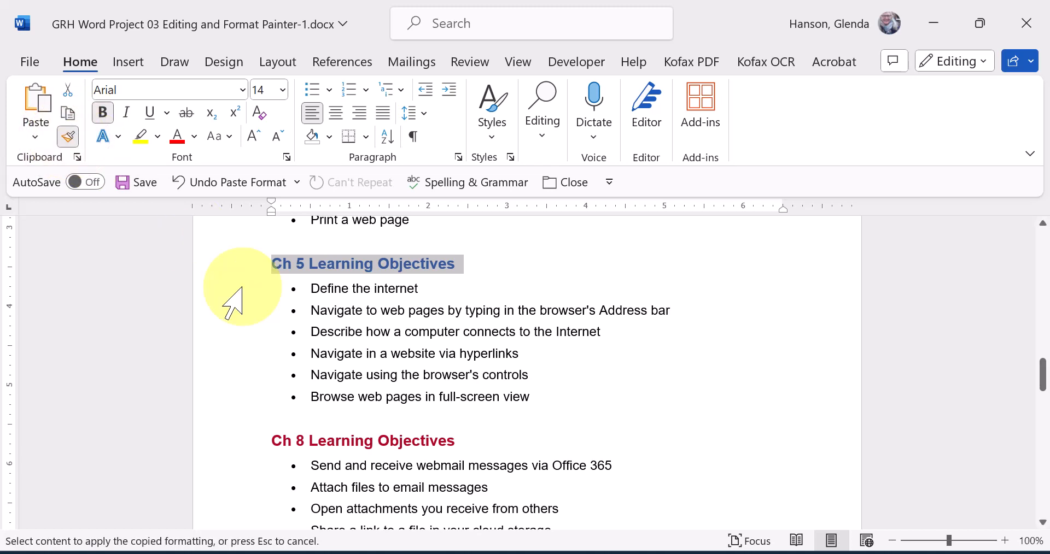
left_click_drag(271, 440, 476, 437)
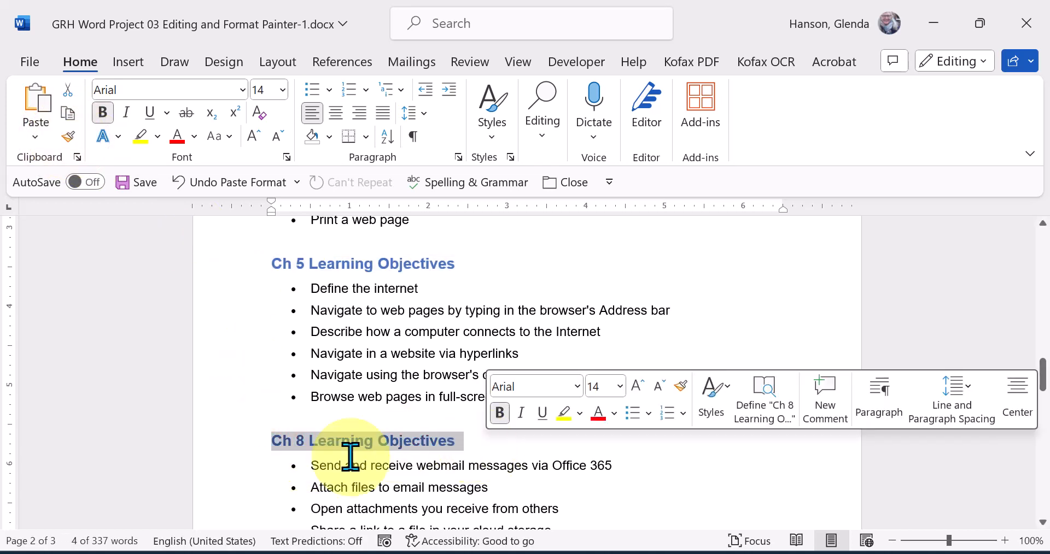
Copy the blue formatting of the Ch 8 heading to the "Ch 7 Learning Objectives" heading with Format Painter
left_click(69, 138)
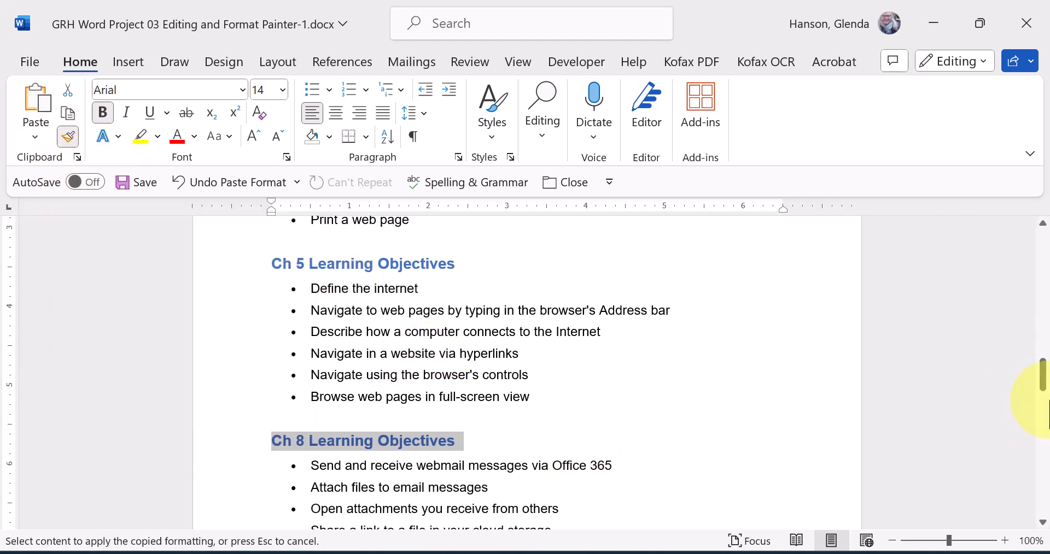
mouse_move(1045, 379)
left_mouse_down()
mouse_move(1047, 412)
mouse_move(1043, 401)
left_mouse_up()
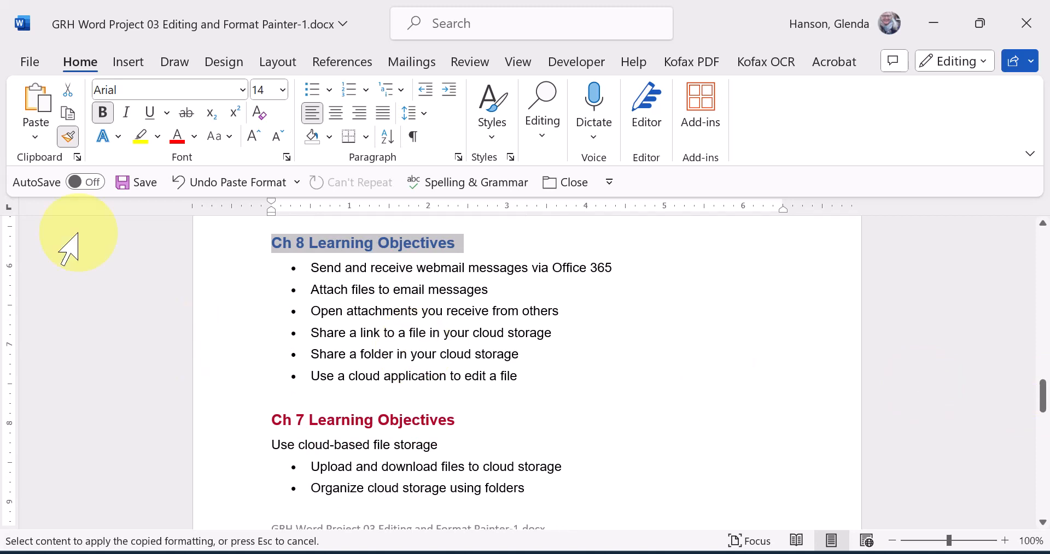
left_click(274, 420)
mouse_move(274, 420)
left_mouse_down()
mouse_move(389, 417)
mouse_move(452, 430)
left_mouse_up()
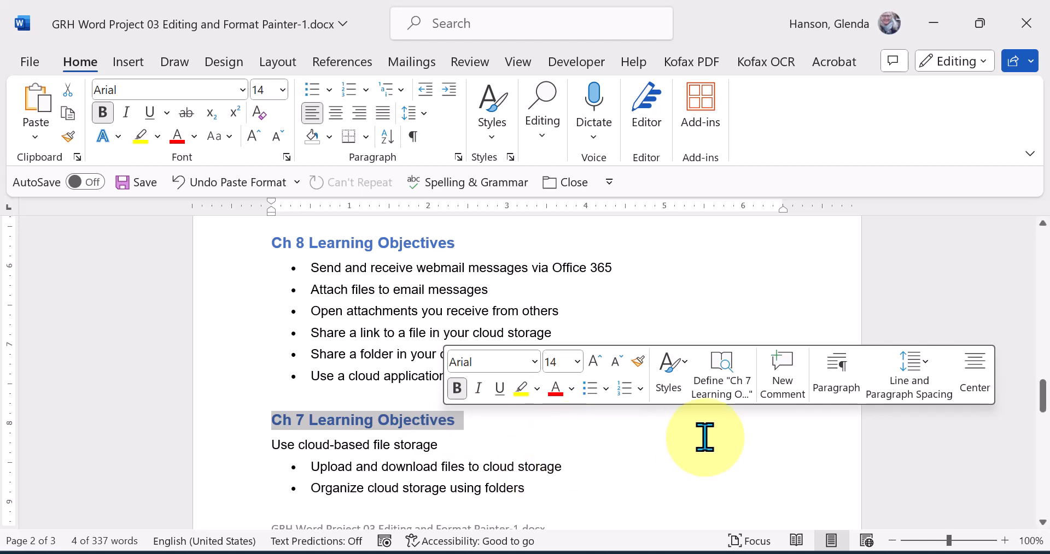
Return to the start of the document and place the insertion point in the "Primary Author" line above the Ch 1 heading
left_click_drag(1043, 404, 1043, 243)
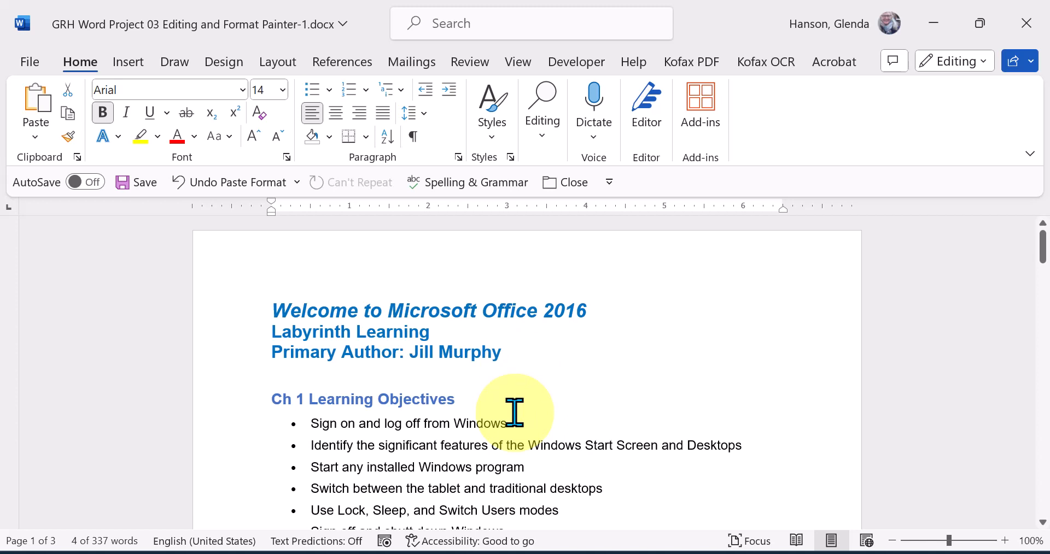
left_click(292, 401)
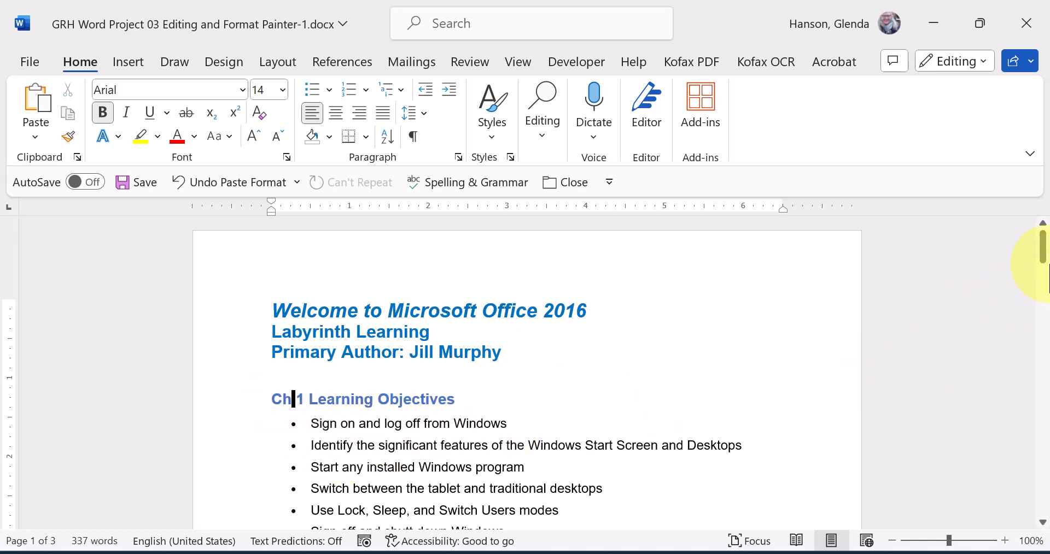
mouse_move(1043, 254)
left_mouse_down()
mouse_move(1047, 280)
mouse_move(1047, 261)
left_mouse_up()
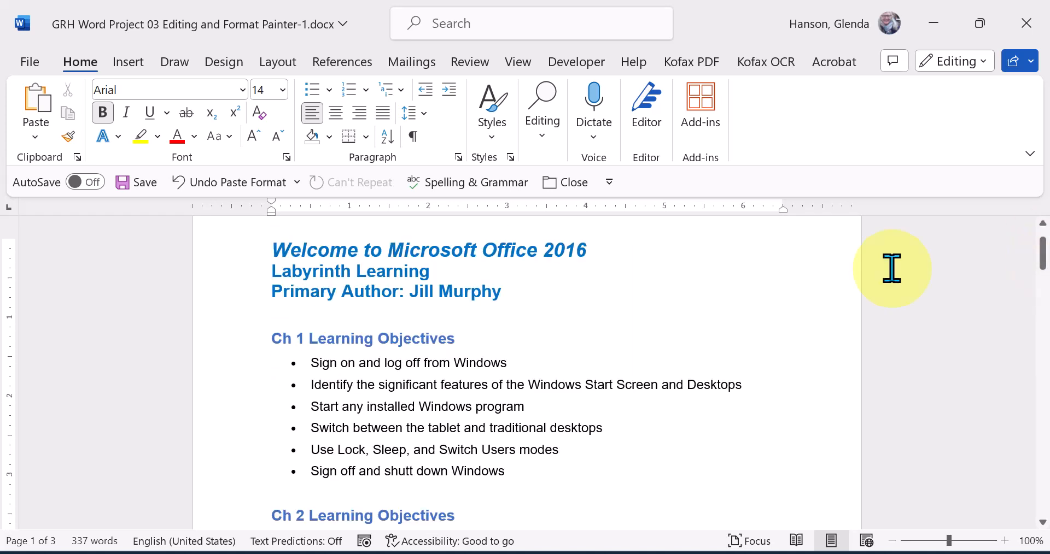
left_click(269, 339)
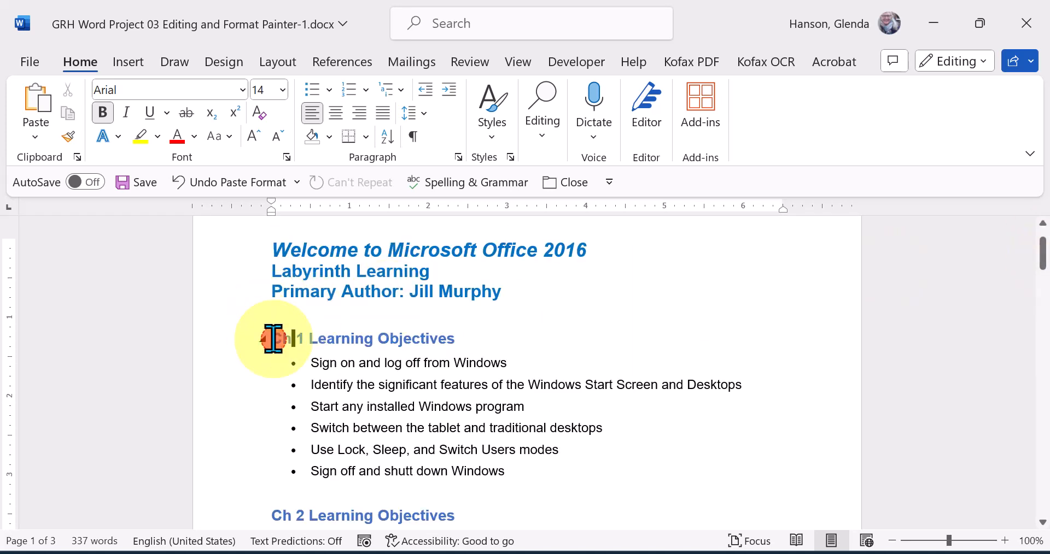
left_click(383, 292)
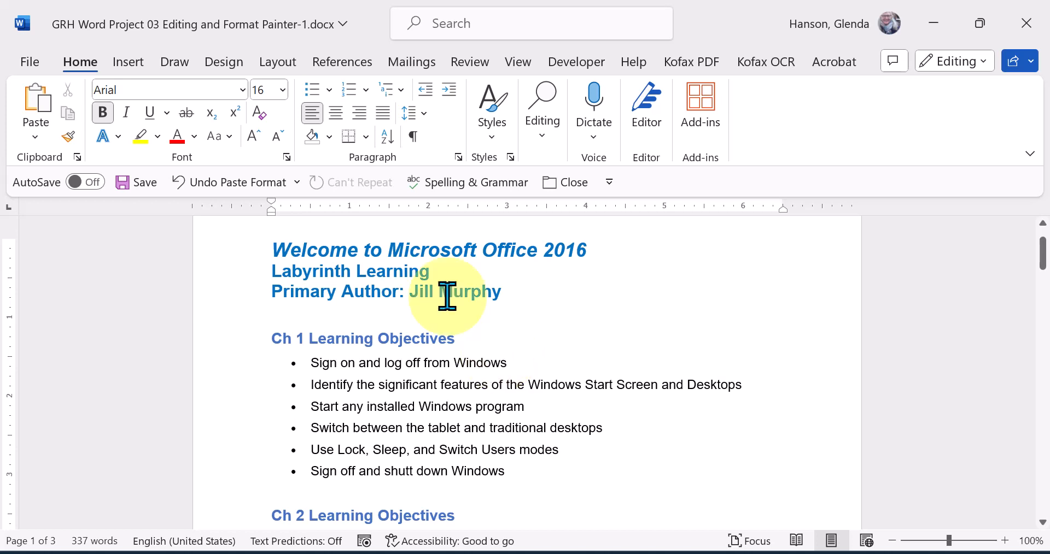
Set up a find and replace that looks for "Ch " and replaces it with "Chapter "
left_click(480, 64)
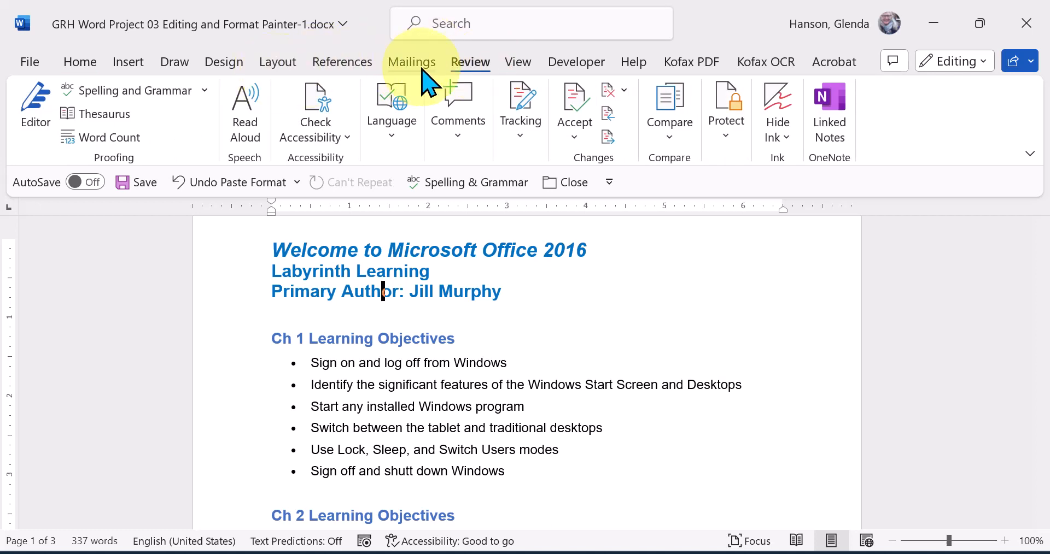
left_click(347, 70)
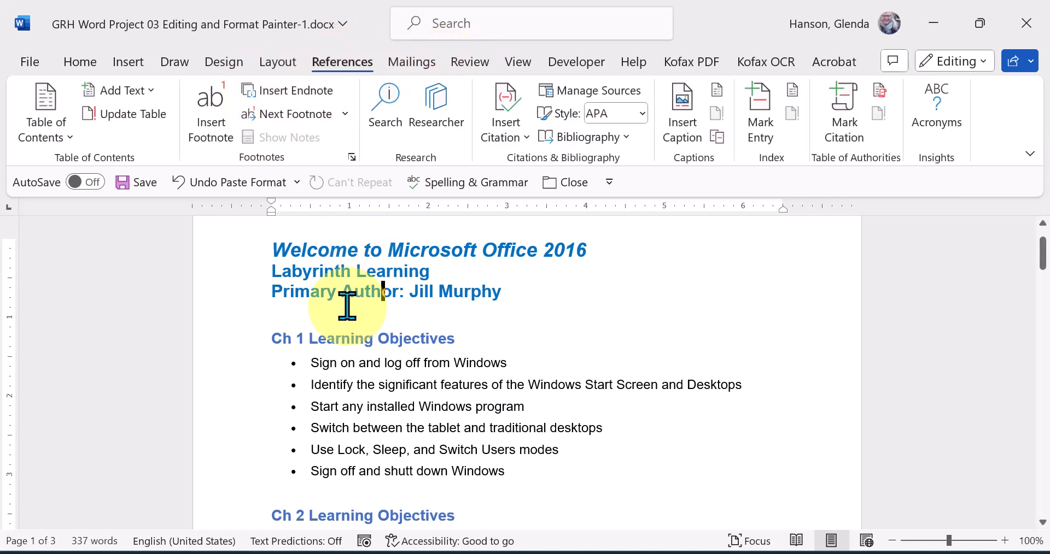
key("ctrl+h")
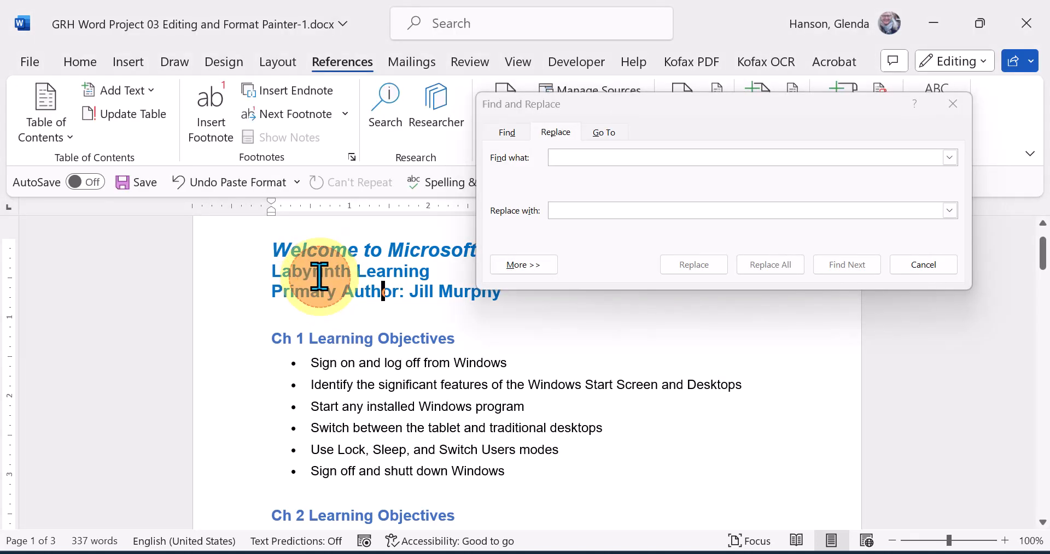
type("C")
key("BackSpace")
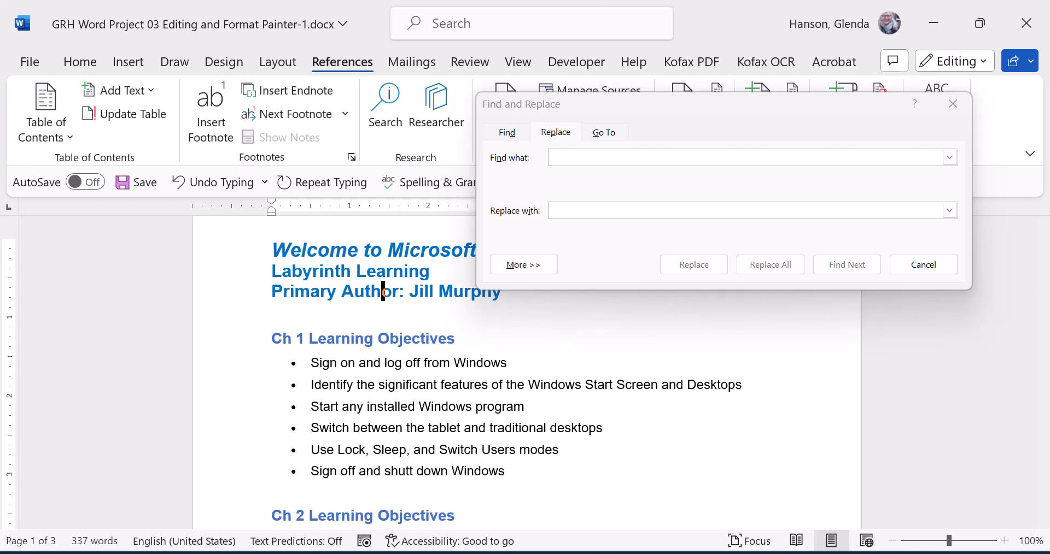
left_click(568, 158)
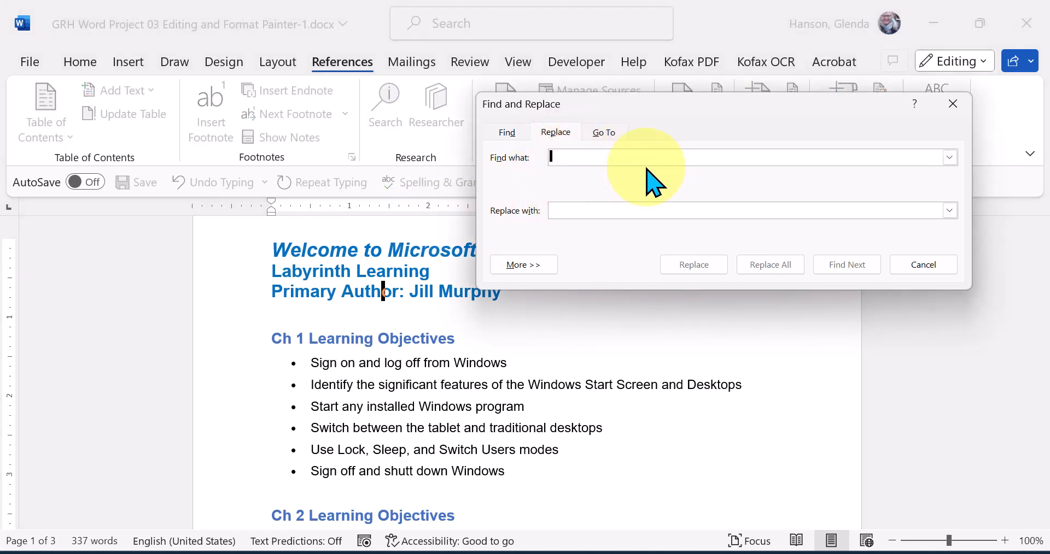
type("Ch")
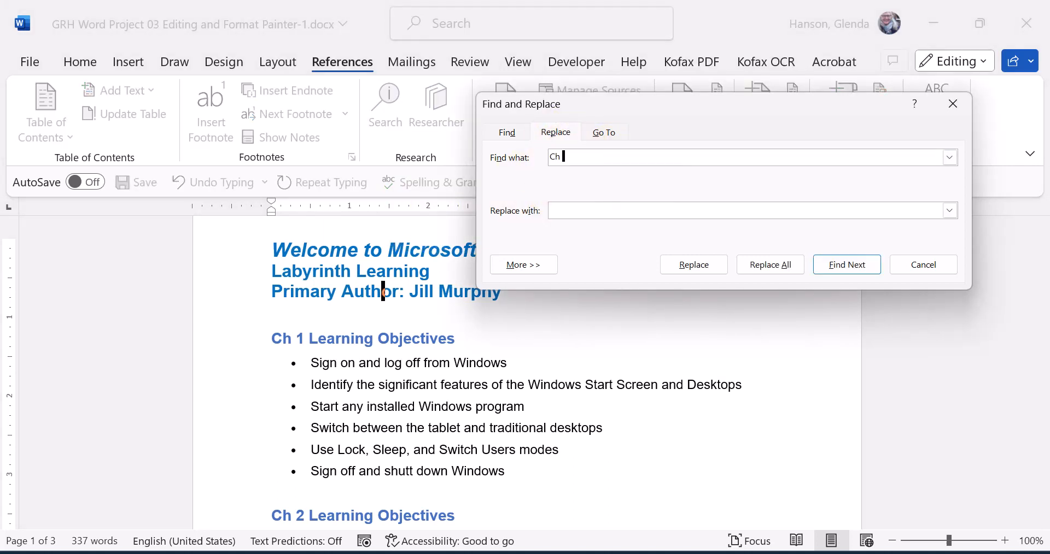
left_click(592, 210)
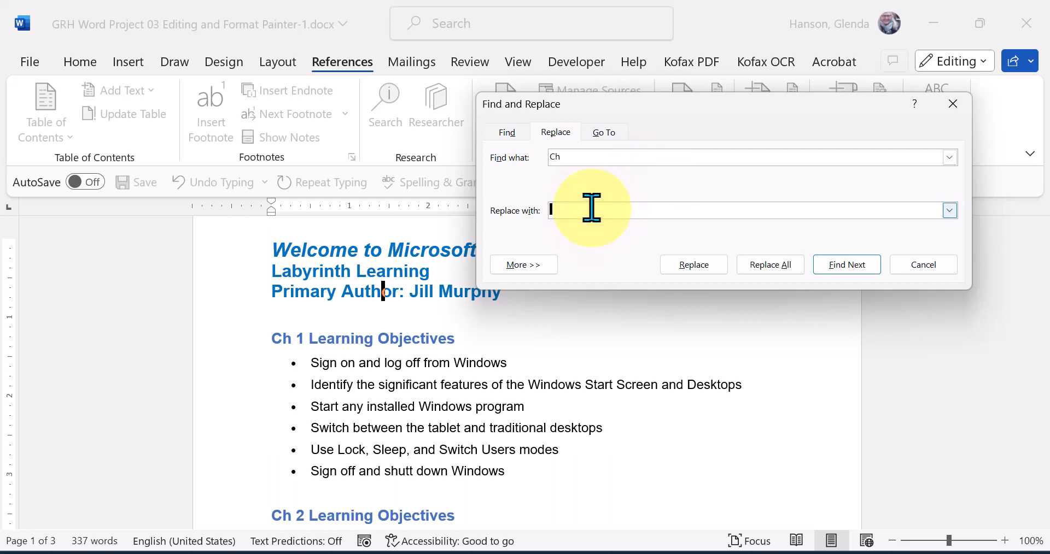
type("Chapter")
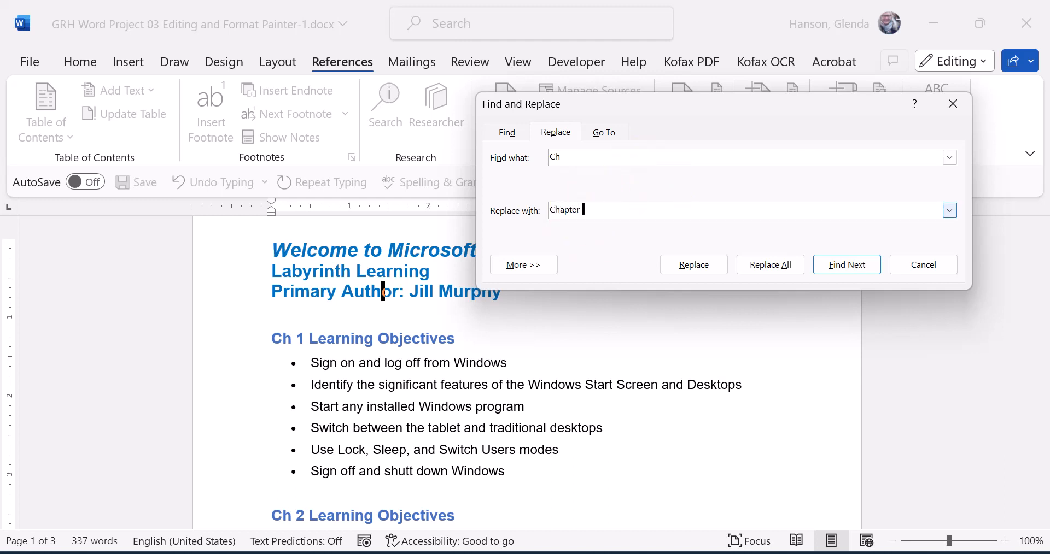
Replace "Ch " with "Chapter " in the Ch 1 heading and the "Switch Users modes" bullet, skipping the match in "Switch between the tablet"
left_click(853, 265)
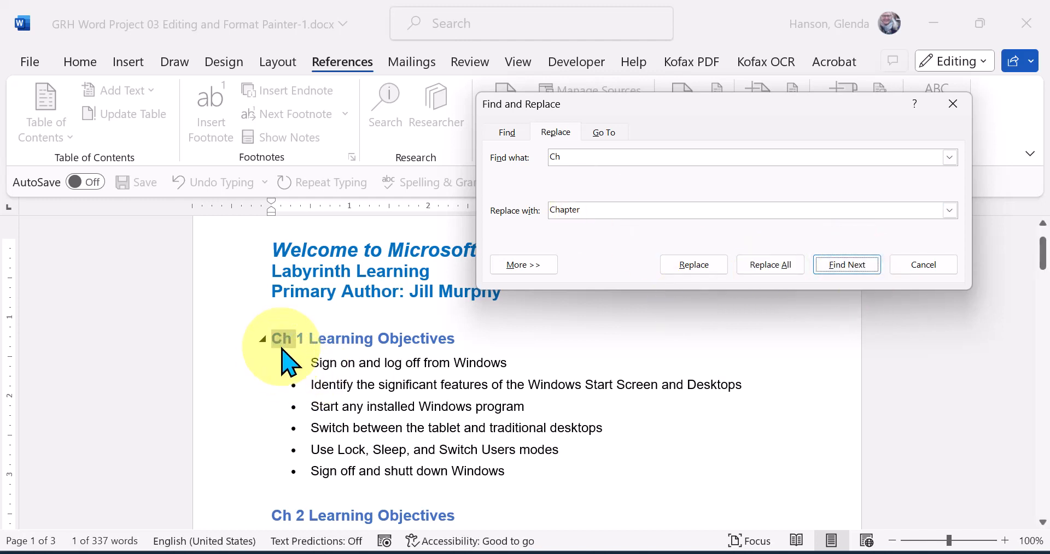
left_click(705, 265)
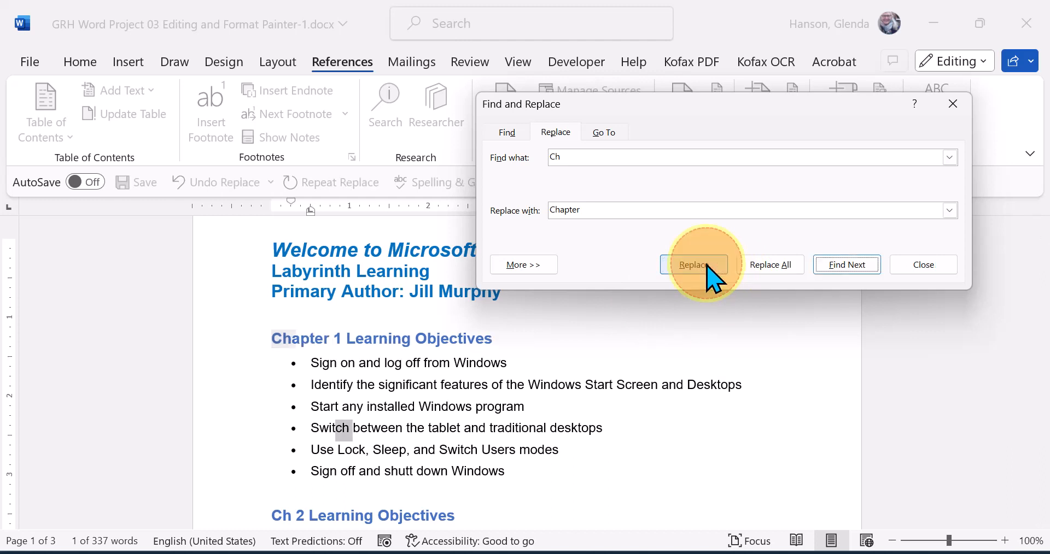
left_click(846, 267)
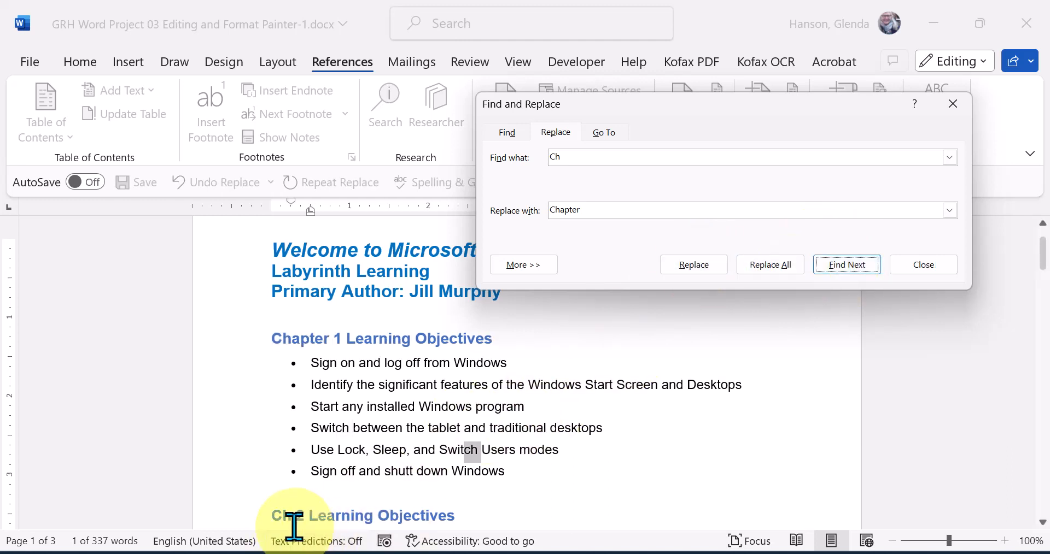
left_click(700, 268)
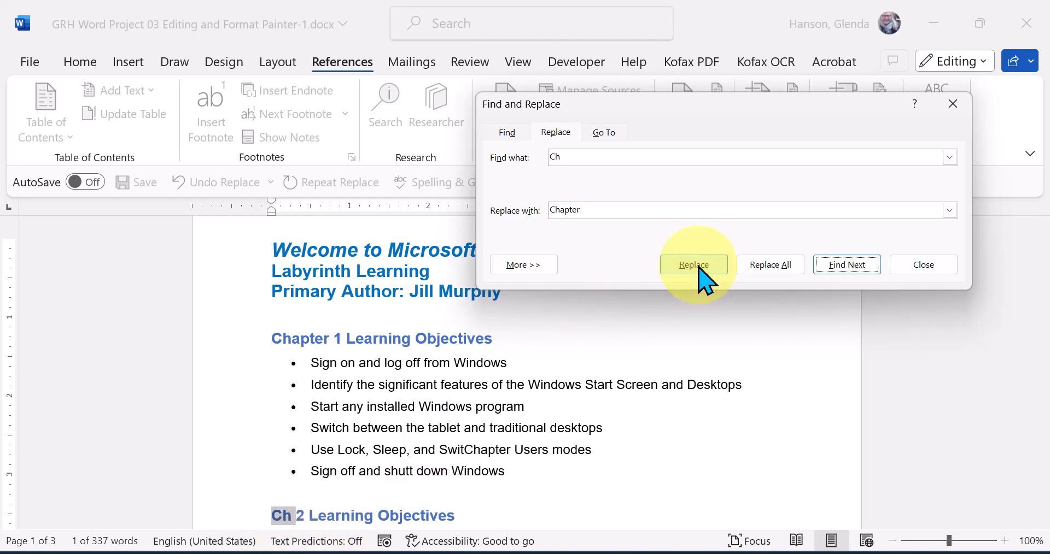
Replace "Ch " with "Chapter " in the Ch 2 and Ch 3 headings, skipping the match in "Search for an application"
left_click(695, 266)
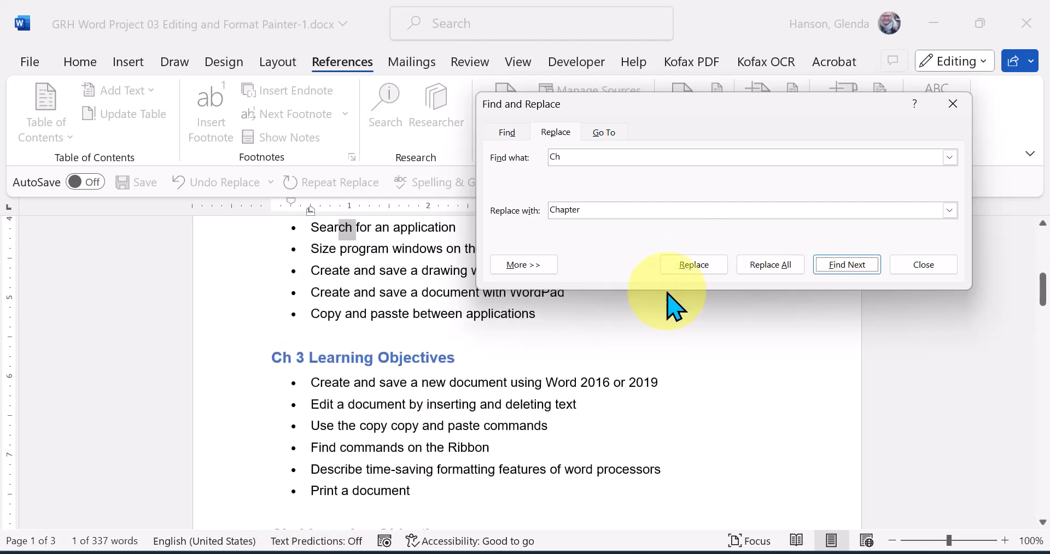
left_click(840, 267)
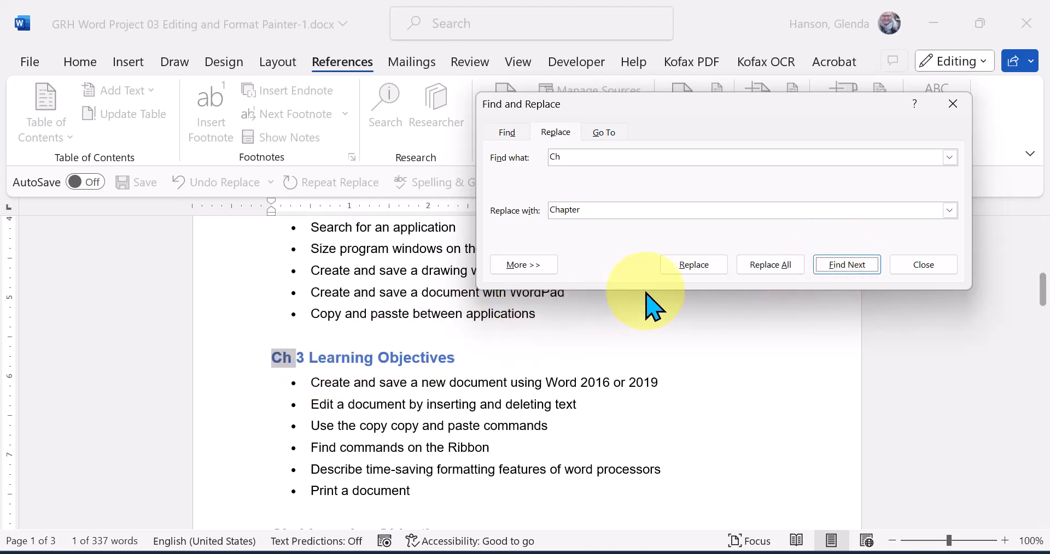
left_click(710, 272)
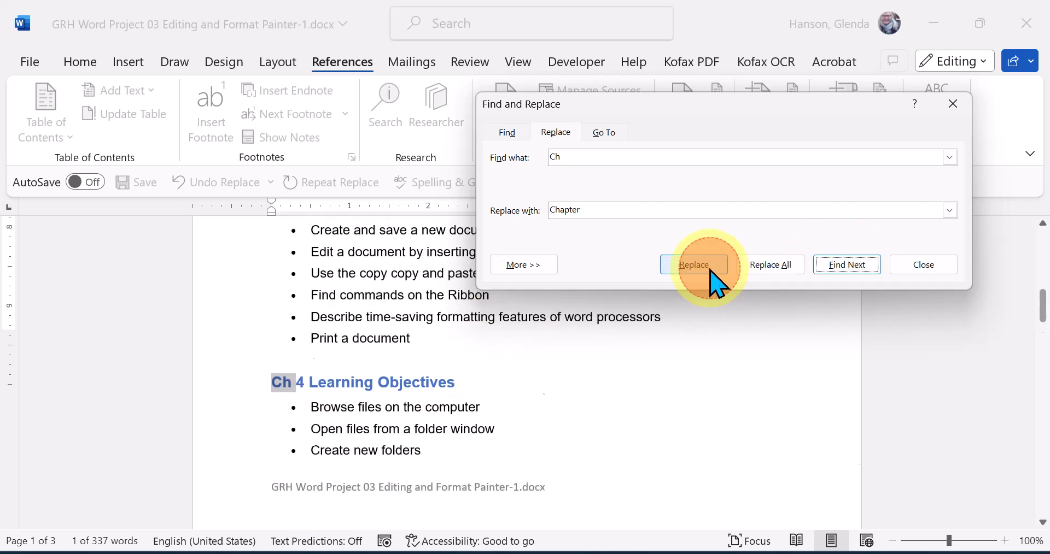
Try replacing all remaining "Ch " occurrences with "Chapter " at once, and undo that replacement
left_click(776, 272)
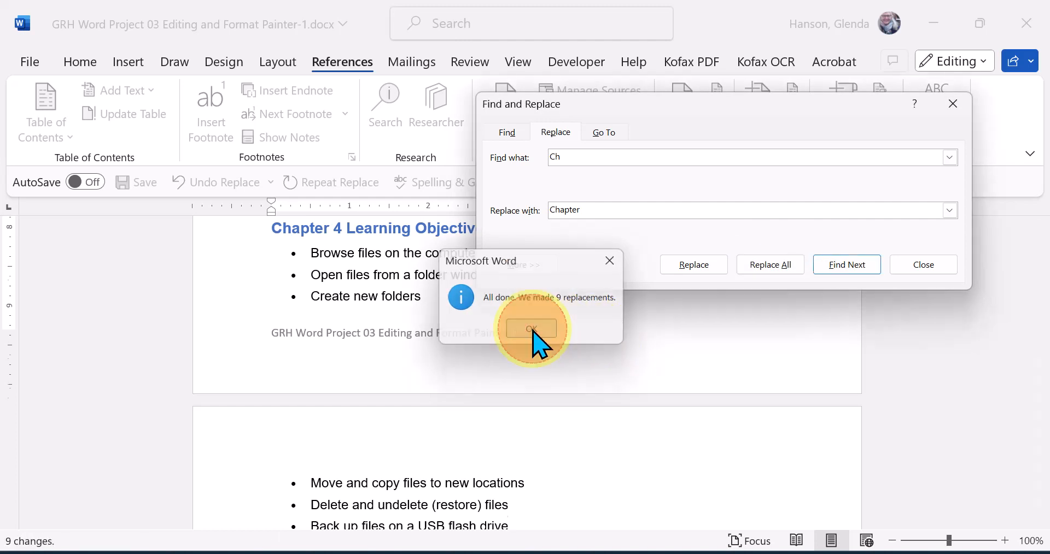
left_click(531, 329)
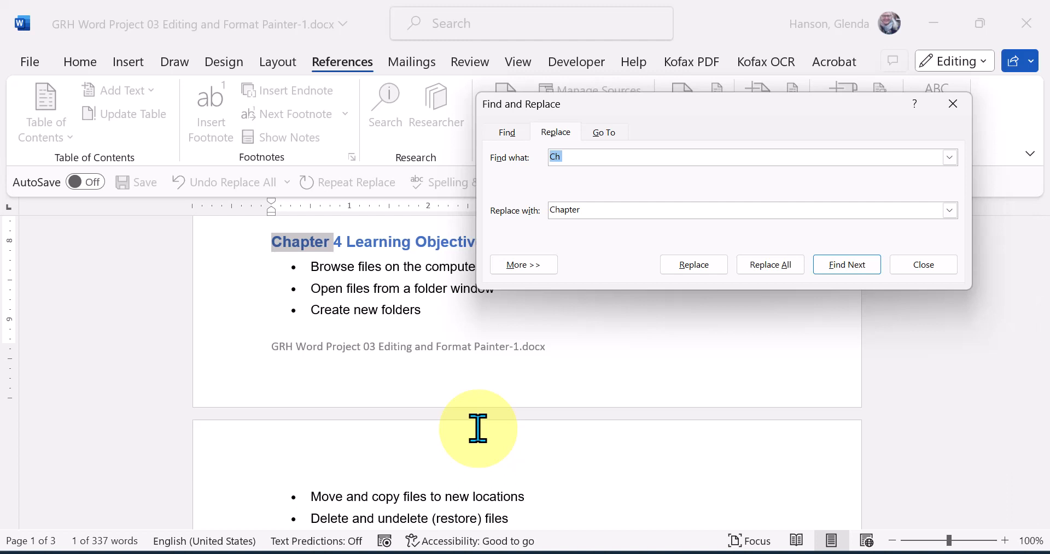
key("BackSpace")
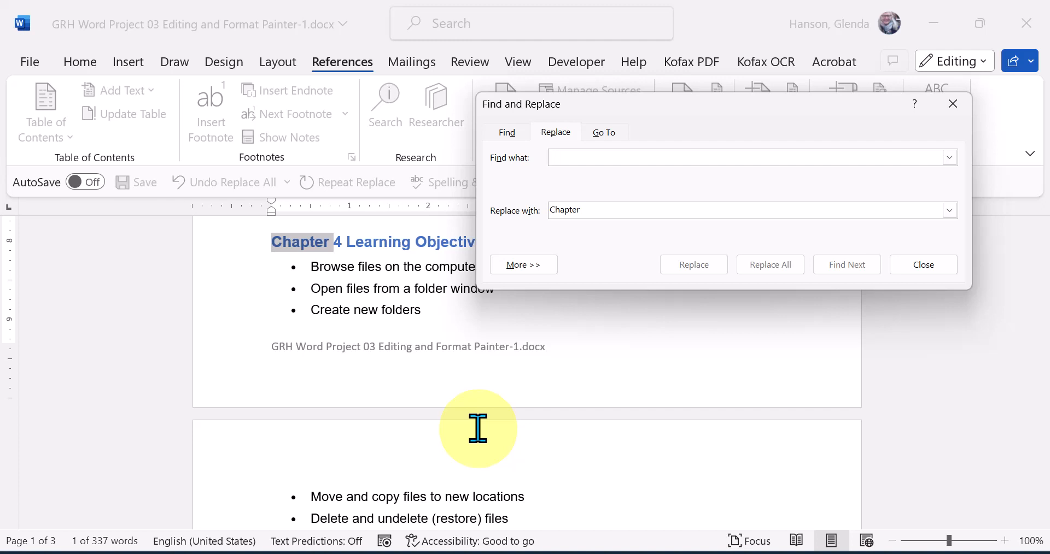
left_click(917, 265)
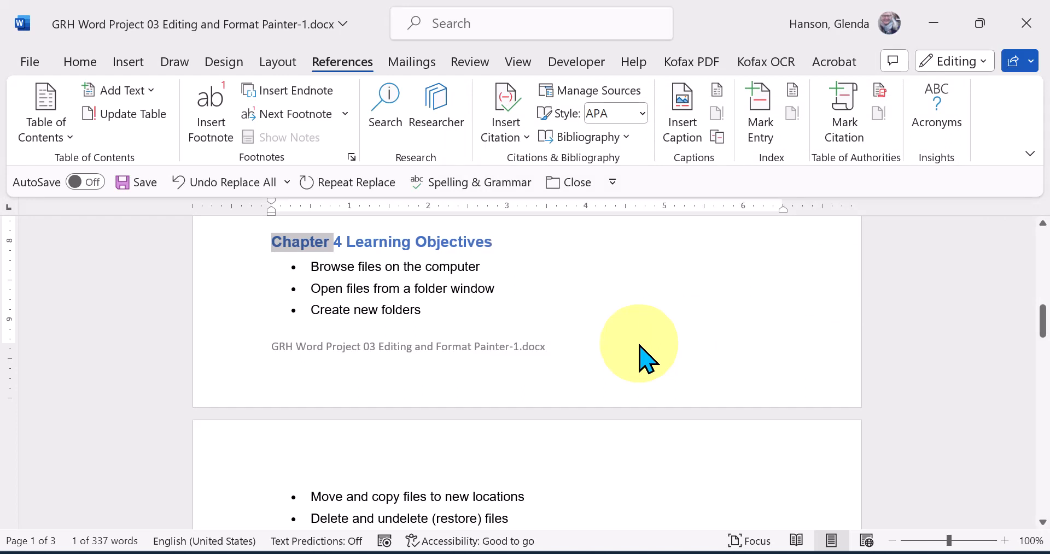
key("ctrl+z")
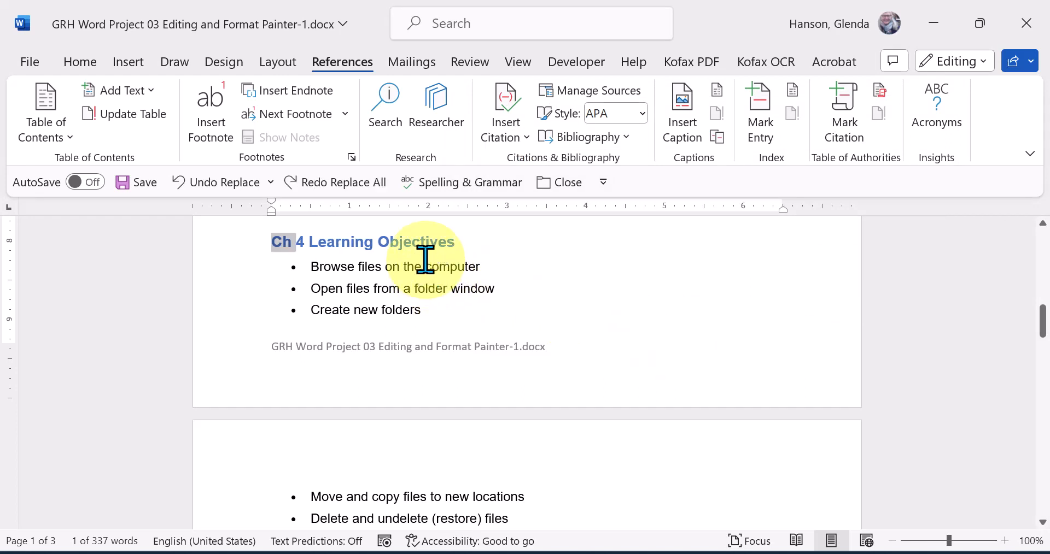
Reopen the find and replace and change "Ch" to "Chapter" in the Ch 4 heading
key("ctrl+h")
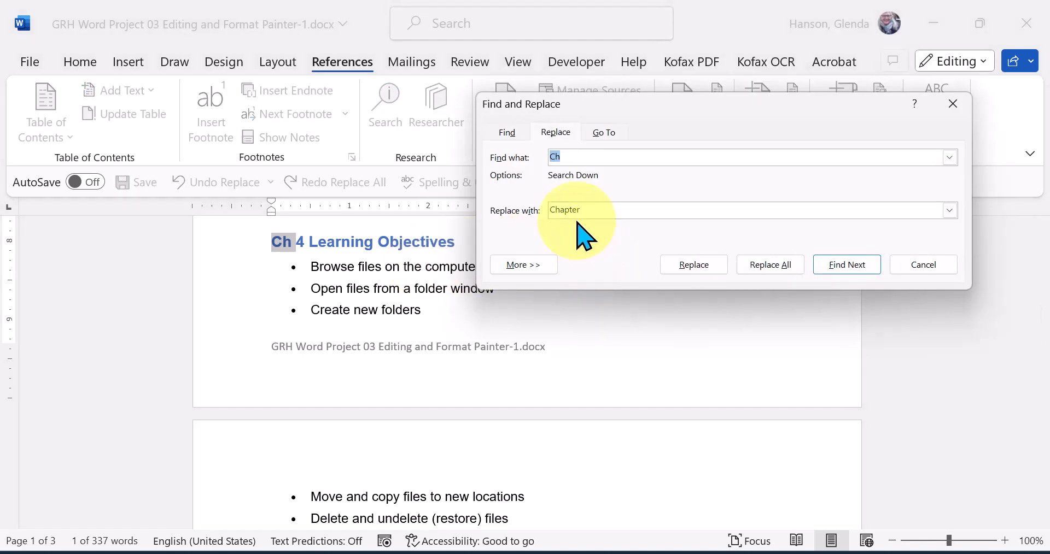
left_click(695, 266)
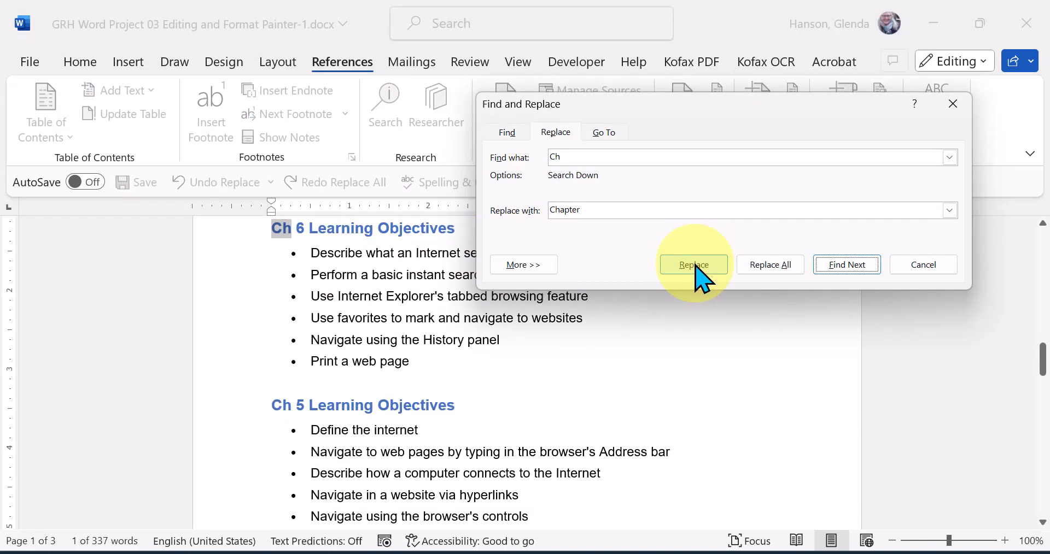
Replace "Ch" with "Chapter " in the Ch 6 heading and in the "Describe what an Internet search engine does" bullet
left_click(696, 267)
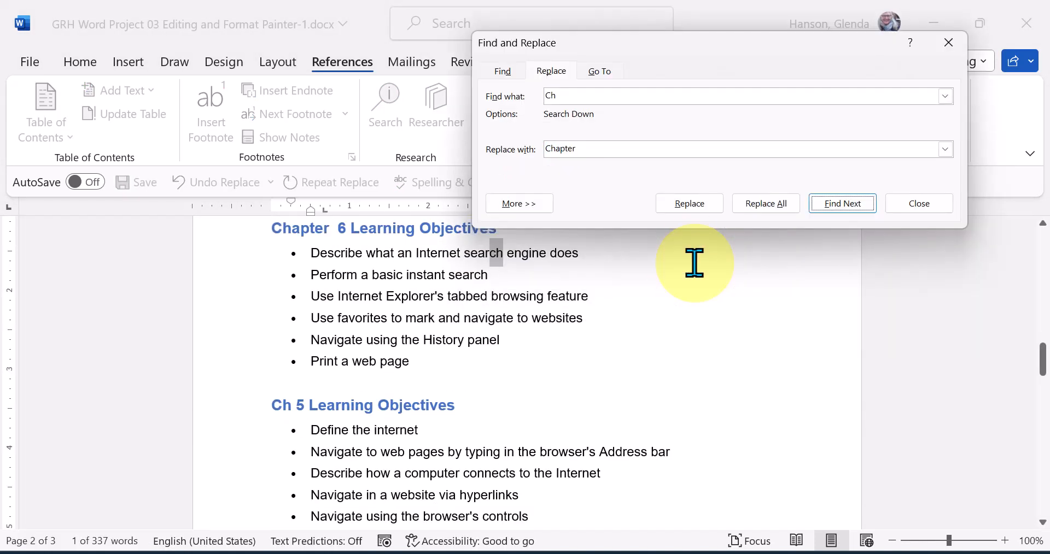
left_click(702, 206)
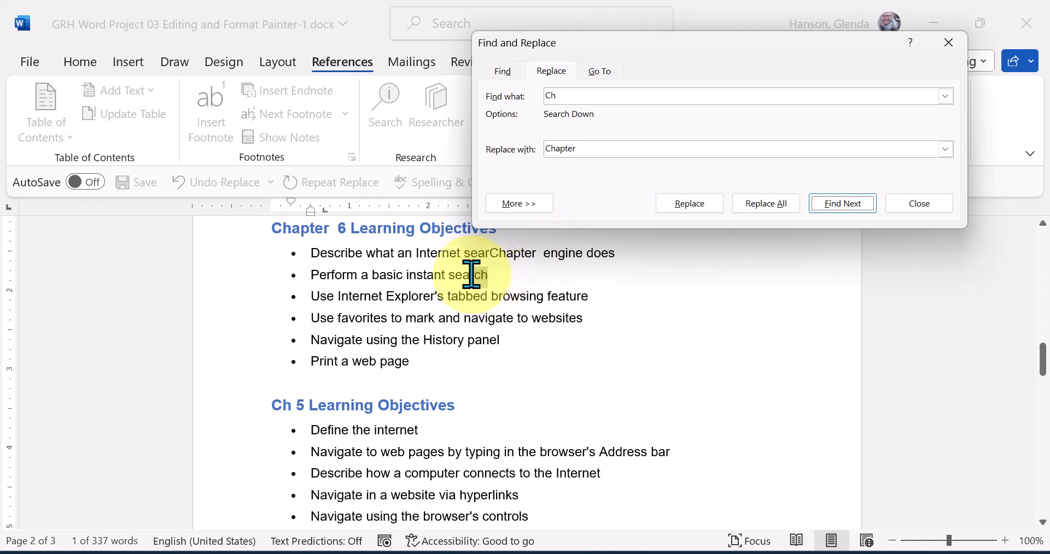
Overwrite the unwanted "Chapter" inside the word "search" in the first Chapter 6 bullet with "ch"
left_click(489, 273)
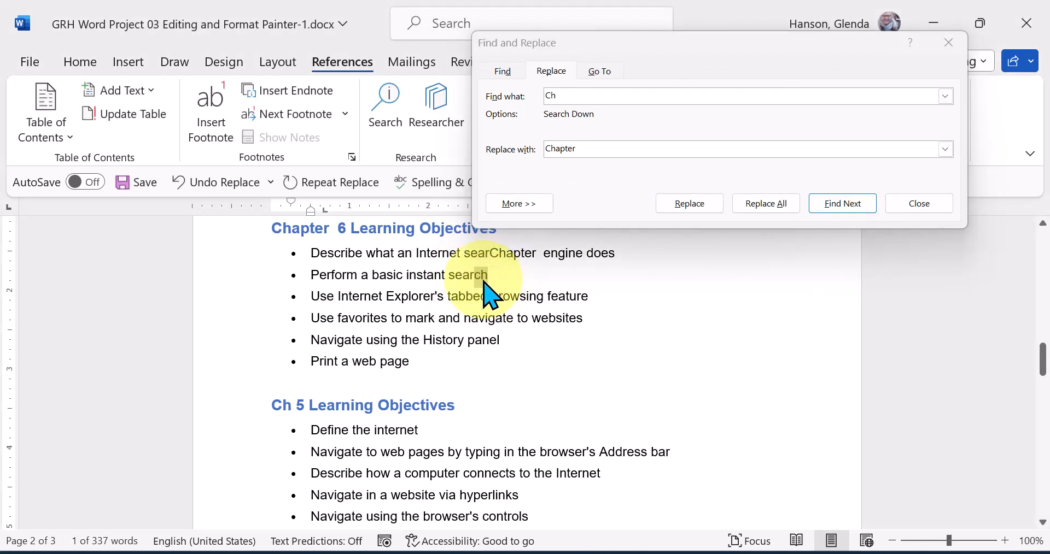
left_click(536, 253)
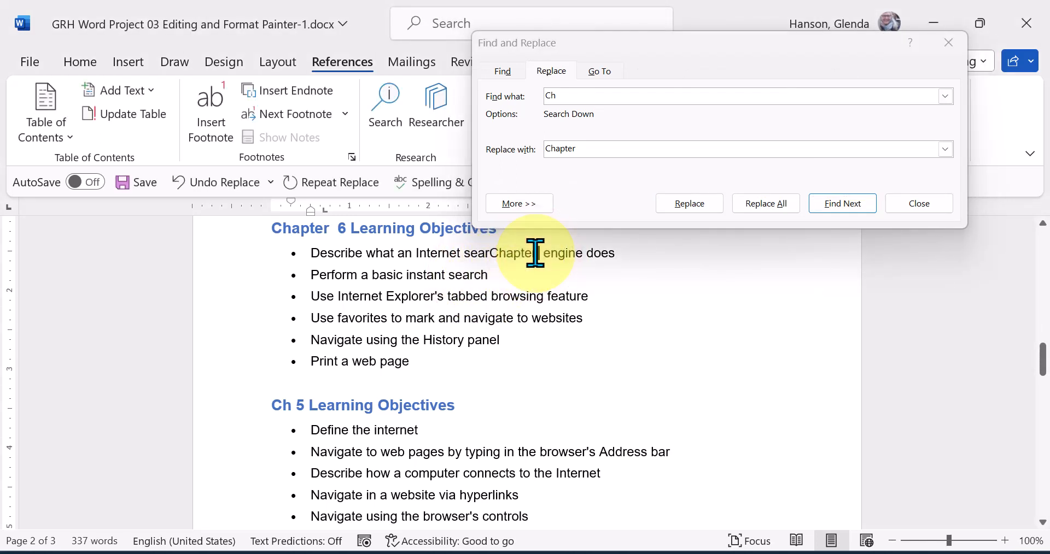
left_click_drag(501, 251, 487, 253)
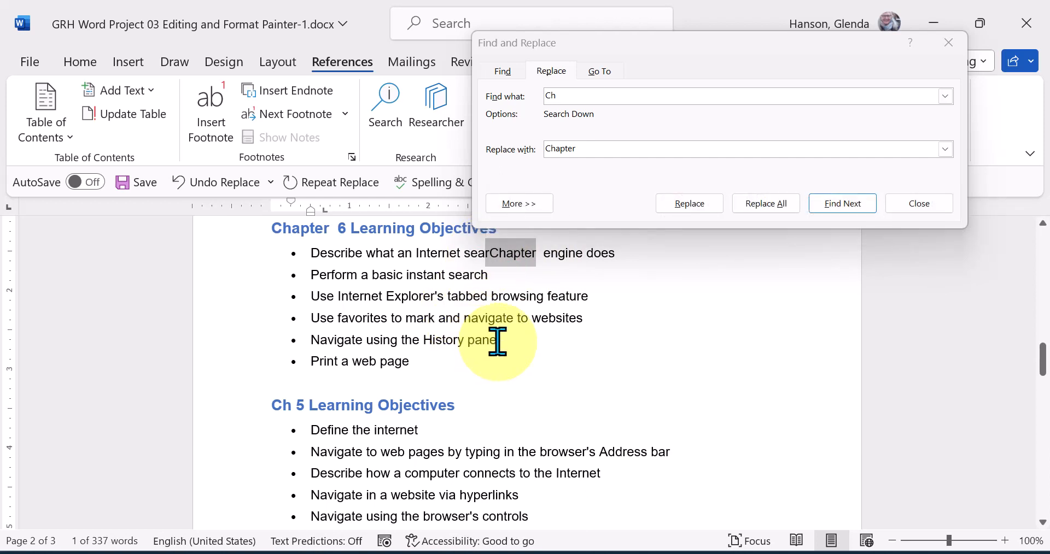
key("Delete")
type("ch")
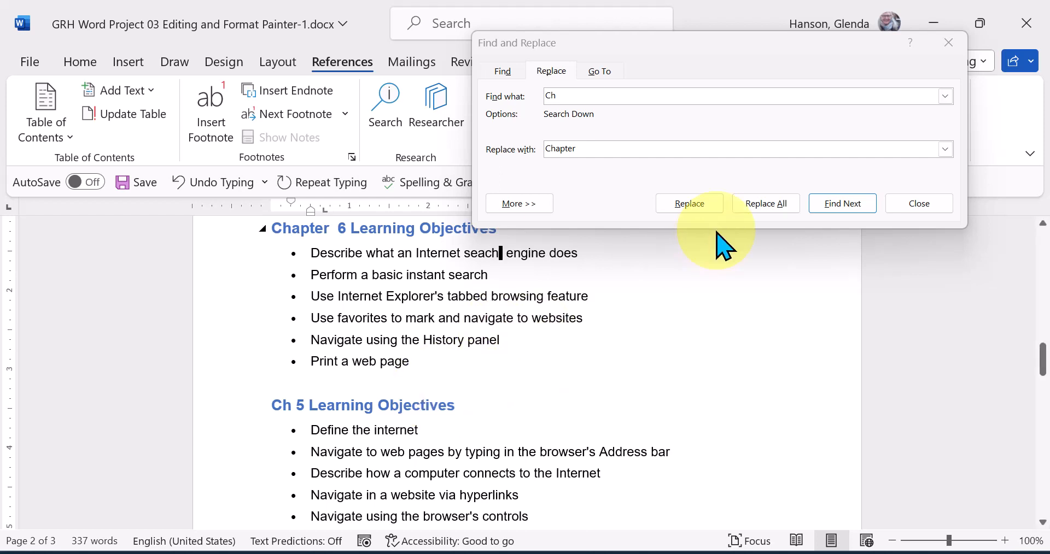
Replace "Ch" with "Chapter " in the Ch 5, Ch 8 and Ch 7 headings, skipping "Attach" and "attachments", and close the find and replace
left_click(843, 204)
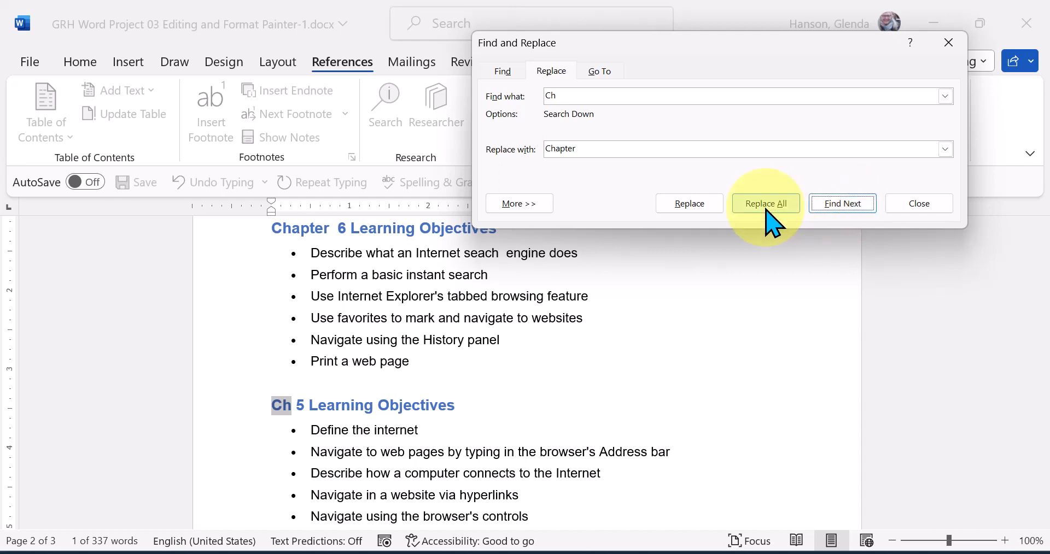
left_click(688, 205)
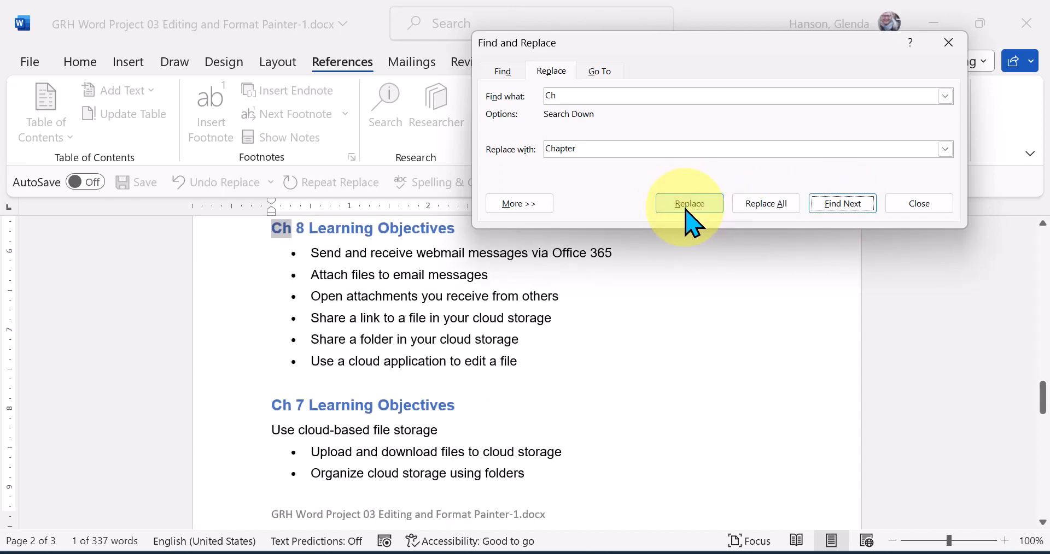
left_click(687, 208)
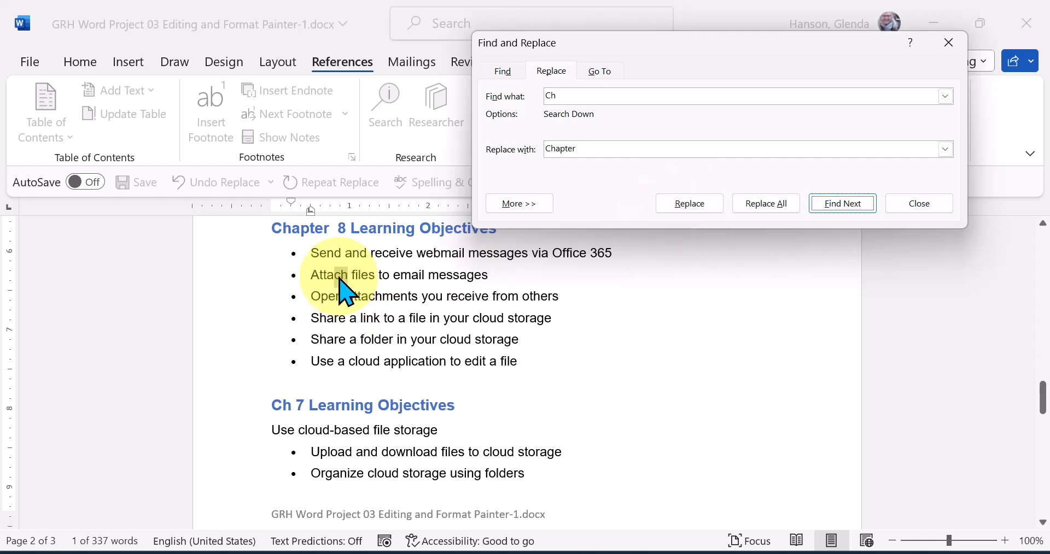
left_click(823, 205)
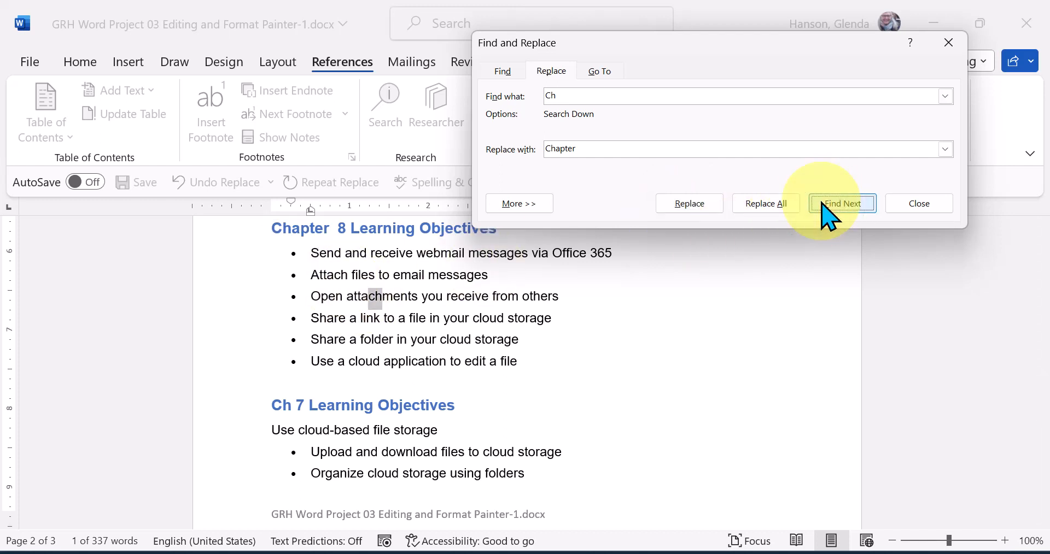
left_click(825, 208)
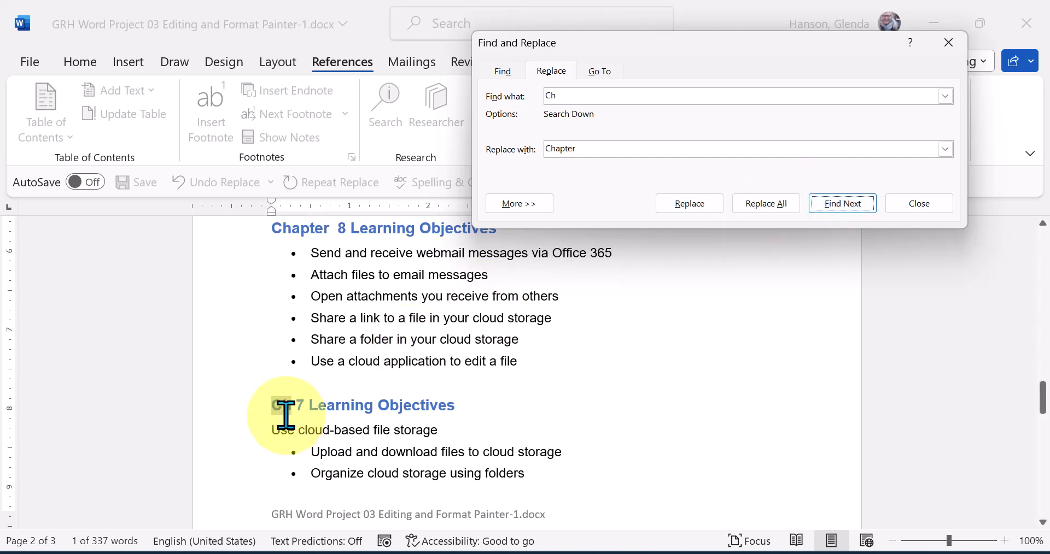
left_click(697, 207)
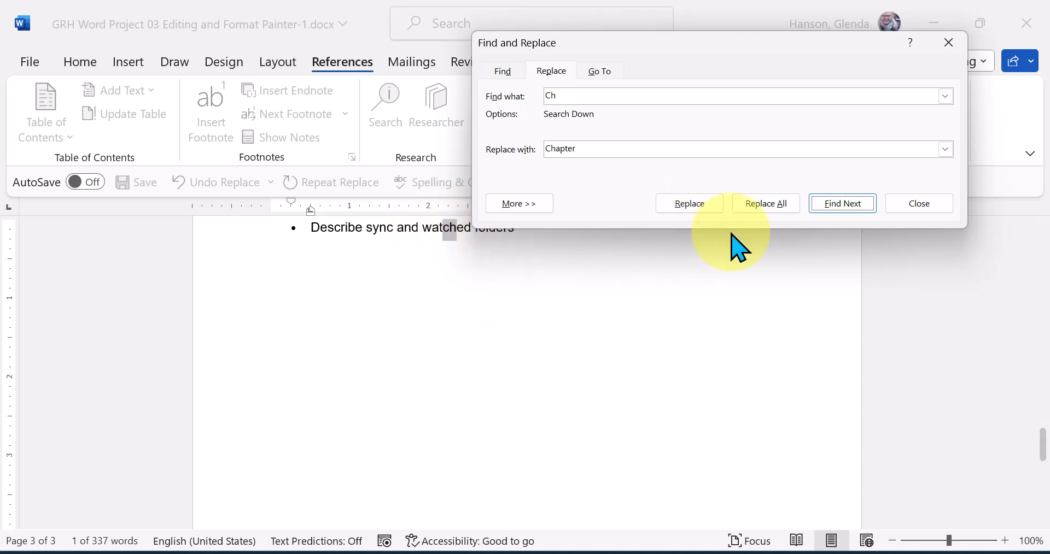
left_click(927, 212)
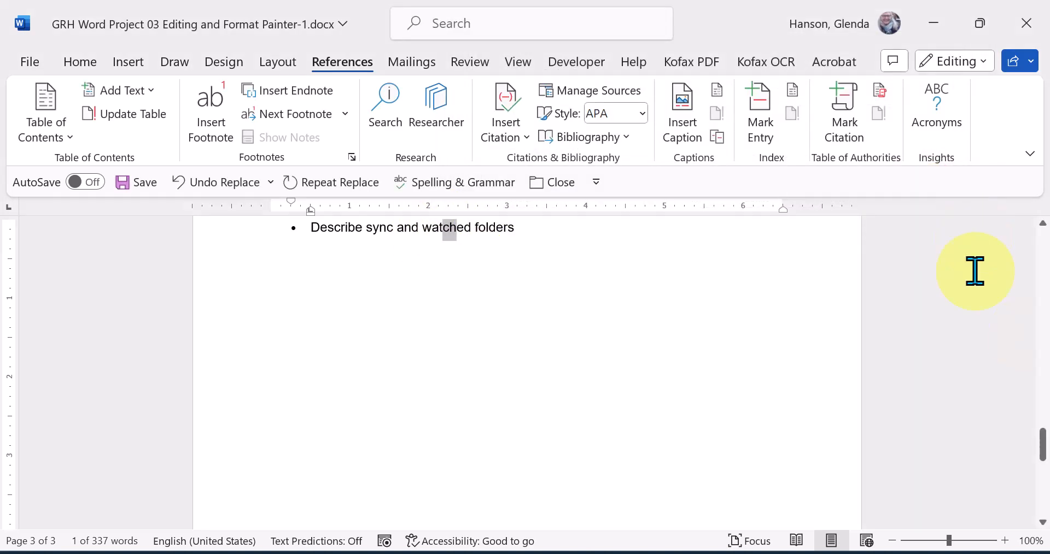
Check the headings from the document's beginning and complete "Ch" to "Chapter" in the Ch 4 Learning Objectives heading
left_click_drag(1043, 454, 1037, 256)
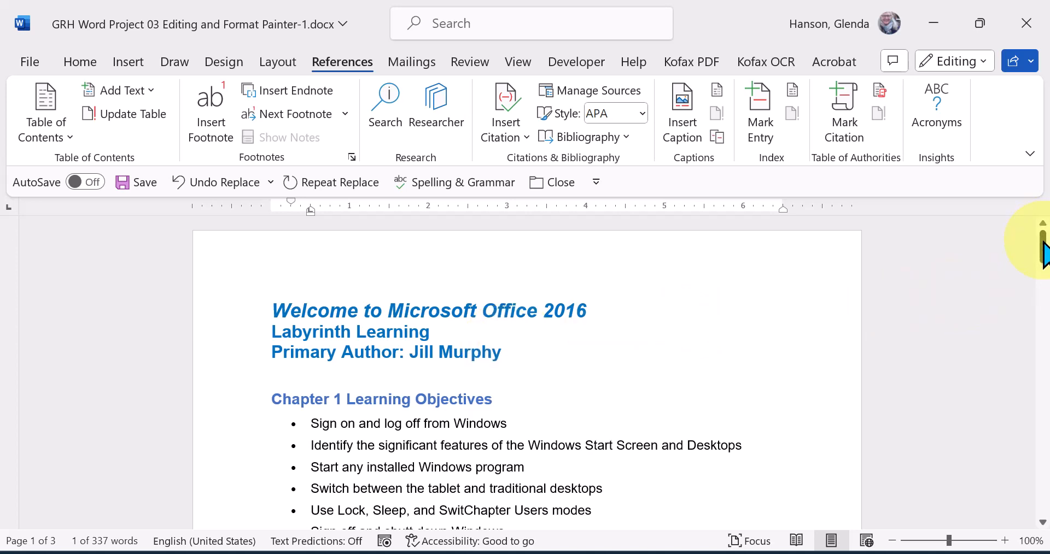
mouse_move(1044, 250)
left_mouse_down()
mouse_move(1047, 290)
mouse_move(1045, 265)
left_mouse_up()
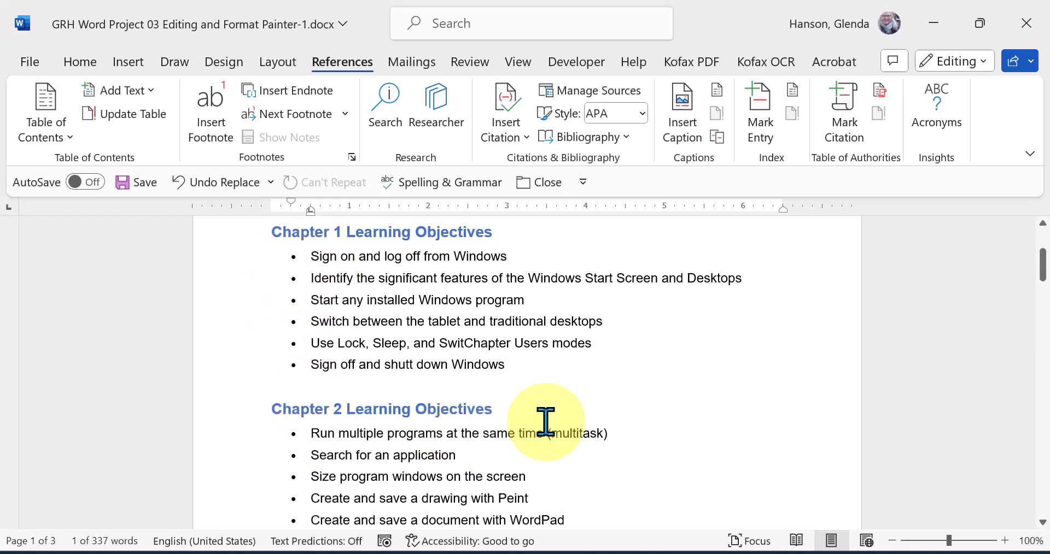
left_click_drag(1045, 280, 1046, 323)
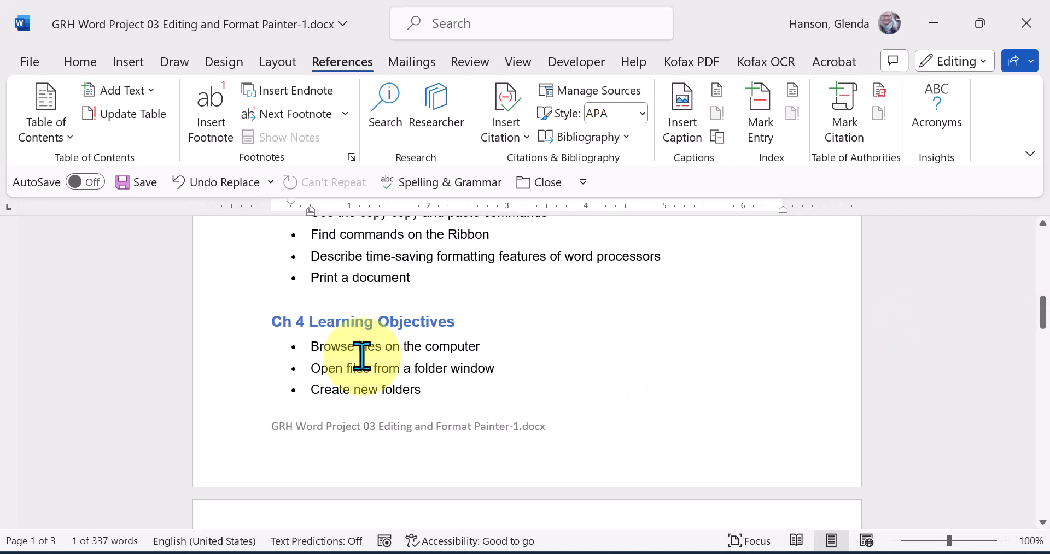
left_click(290, 325)
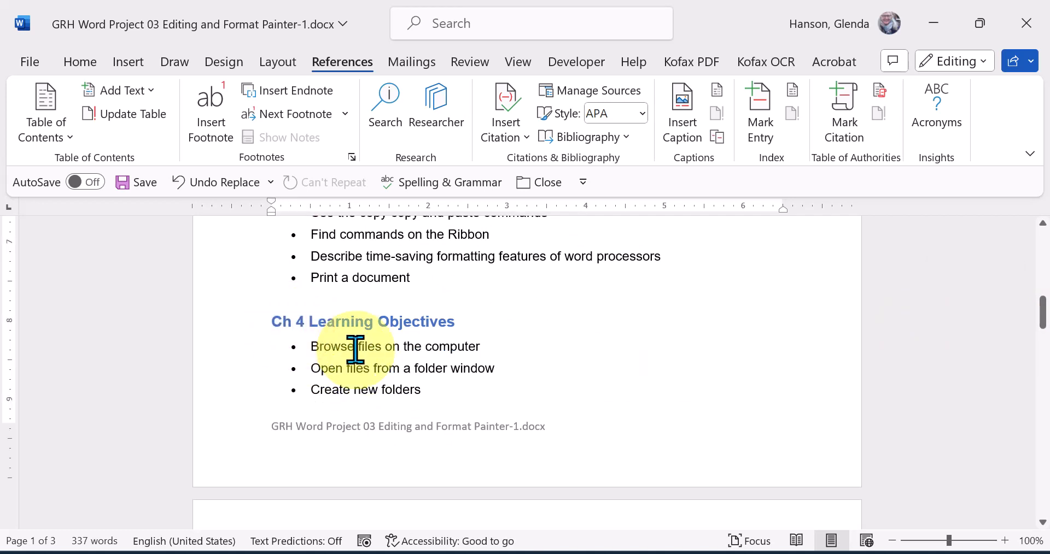
type("apter")
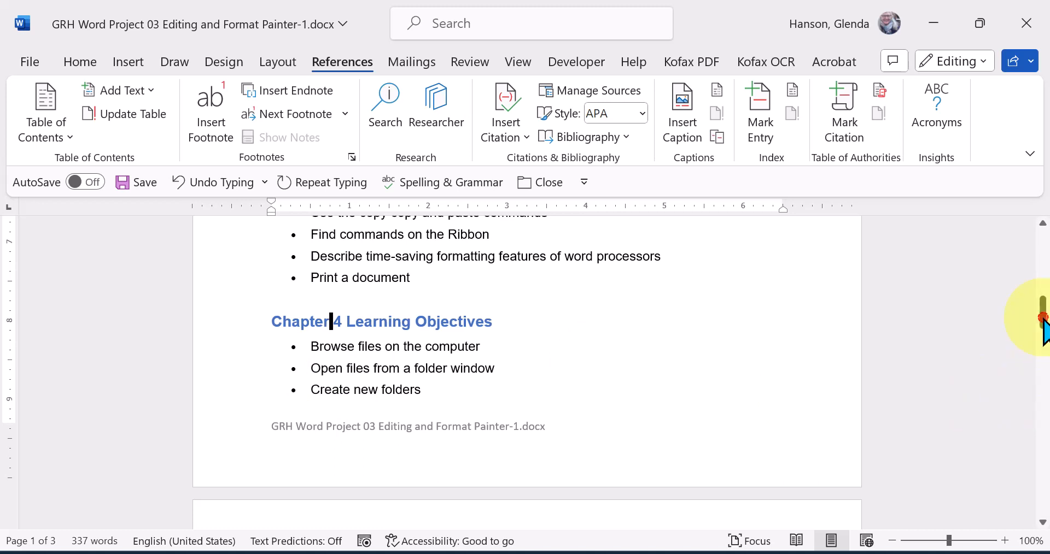
Delete the extra space before the number in the Chapter 6 and Chapter 5 Learning Objectives headings
left_click_drag(1044, 319, 1044, 350)
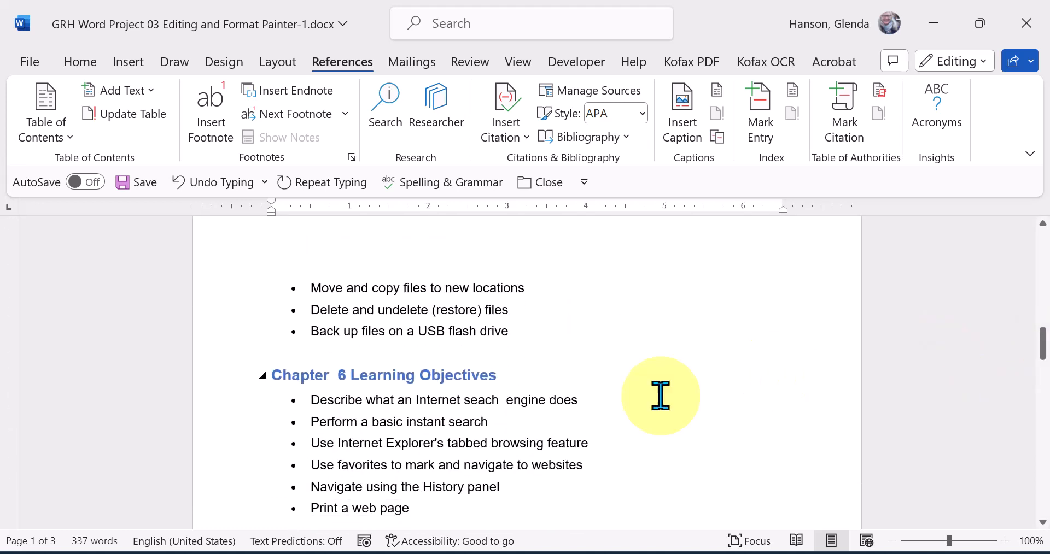
left_click(334, 376)
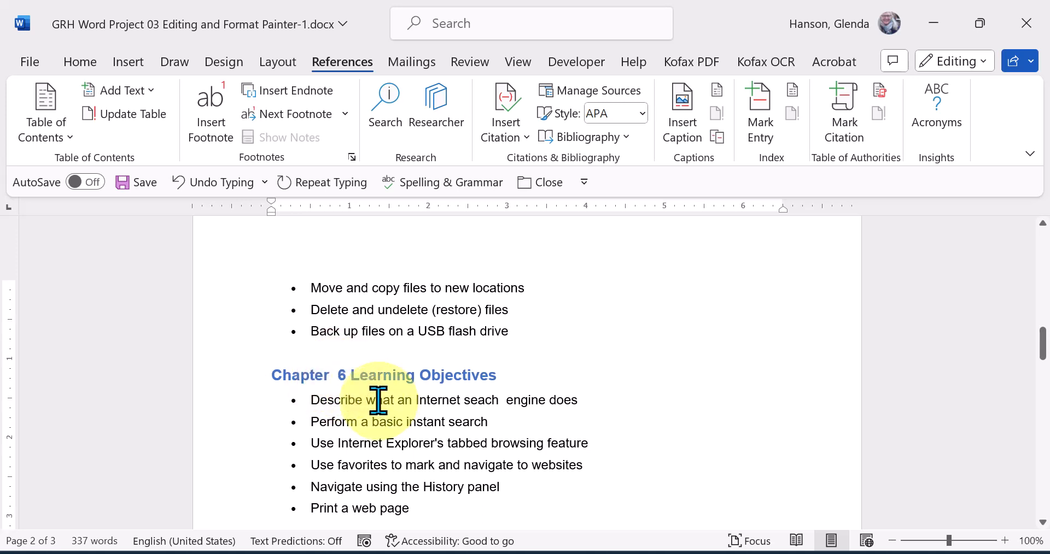
key("BackSpace")
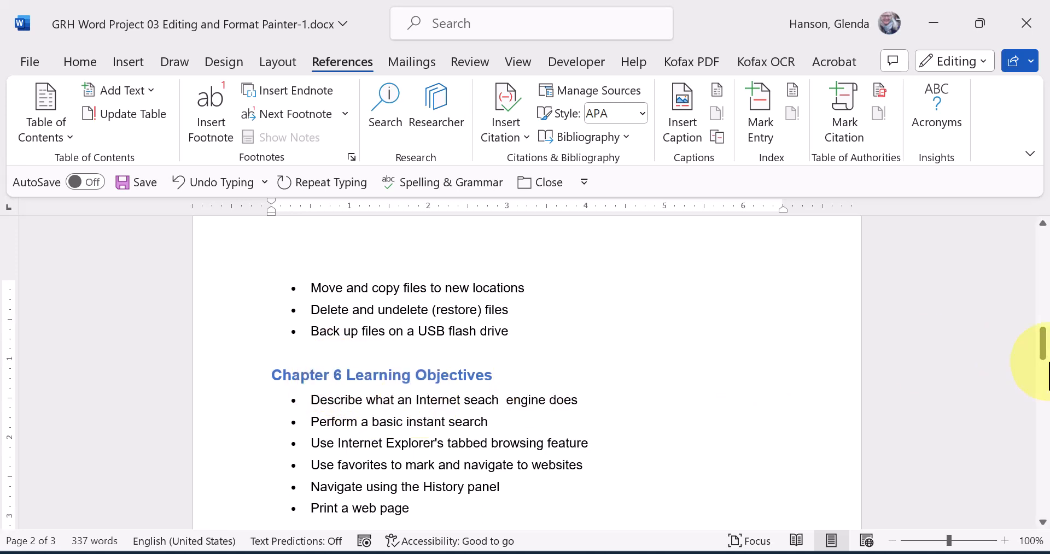
left_click_drag(1042, 345, 1043, 356)
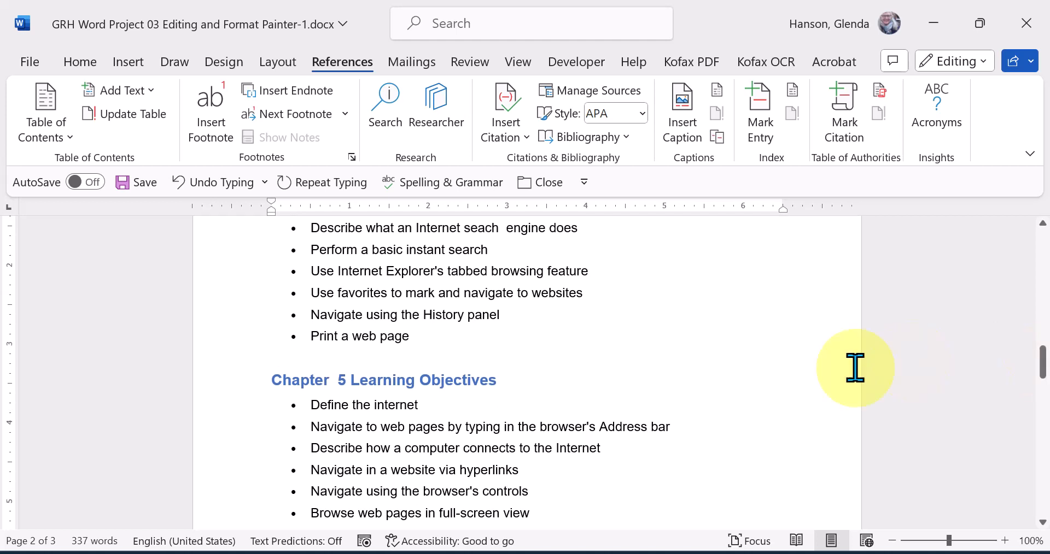
left_click(338, 380)
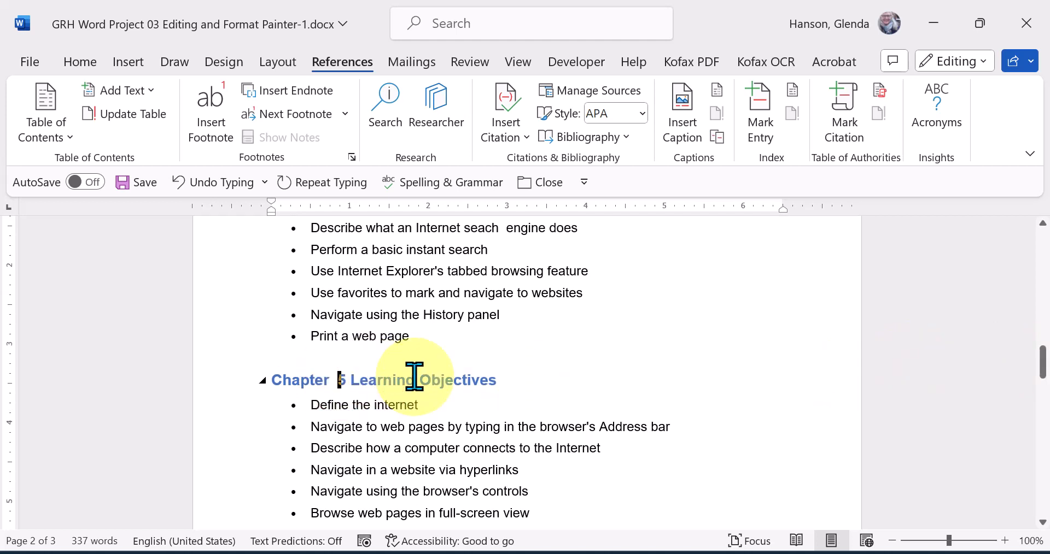
key("BackSpace")
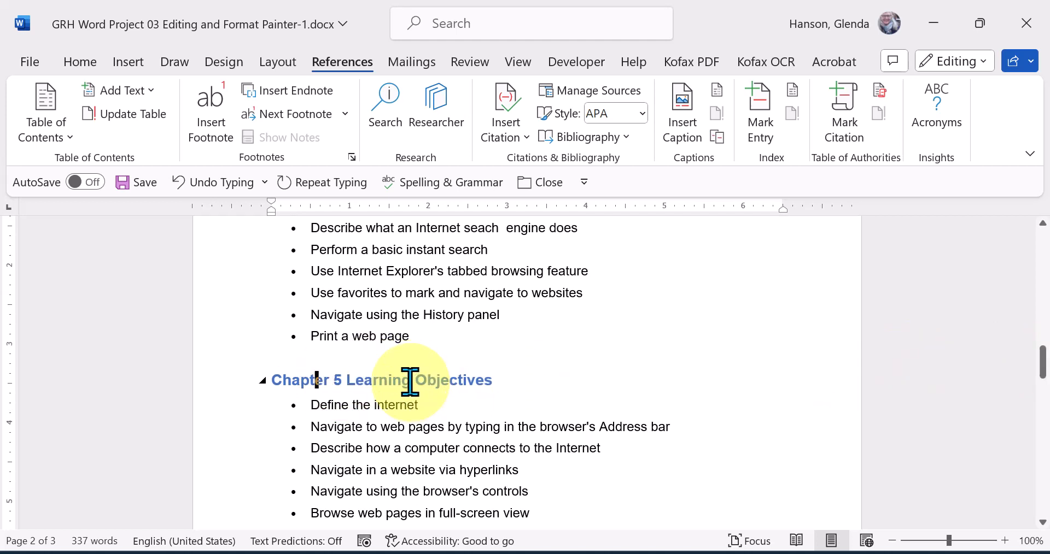
key("shift+Down")
key("shift+Down")
key("shift+Down")
key("shift+Down")
key("shift+Down")
key("shift+Down")
key("shift+Down")
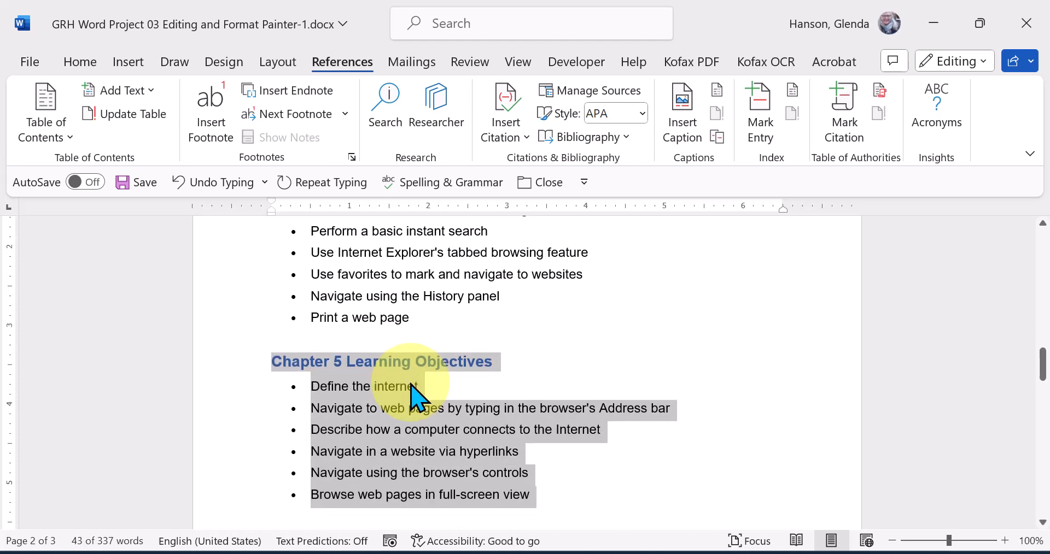
key("shift+Down")
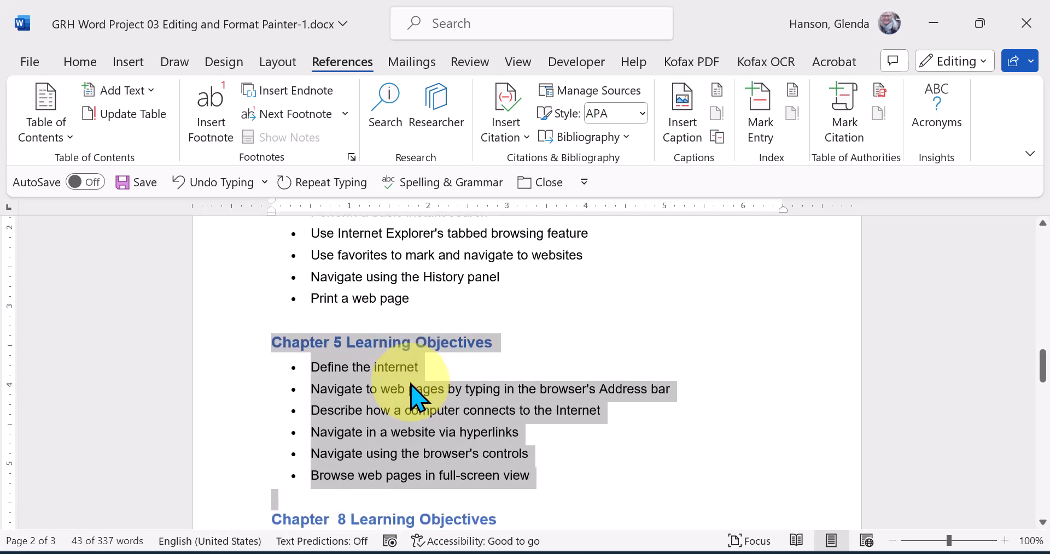
left_click(411, 387)
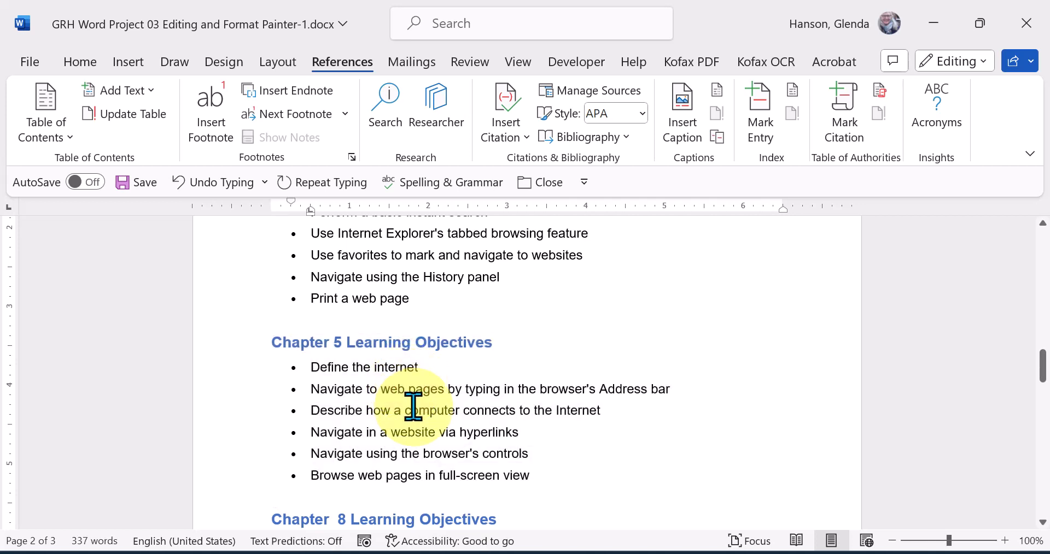
Move the Chapter 5 heading and its bullets above the Chapter 6 heading, separating the two sections with a blank line
left_click_drag(267, 344, 498, 479)
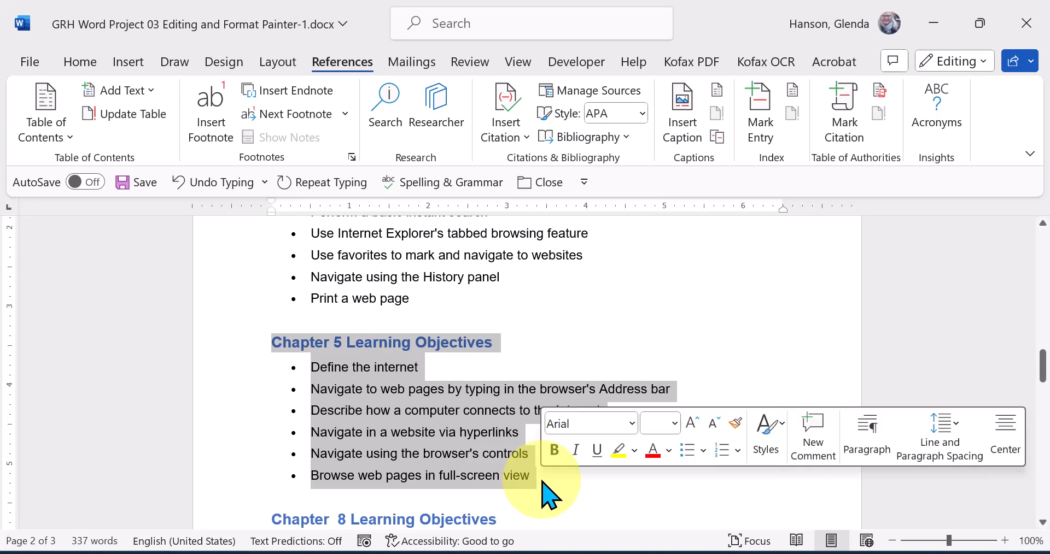
key("ctrl+x")
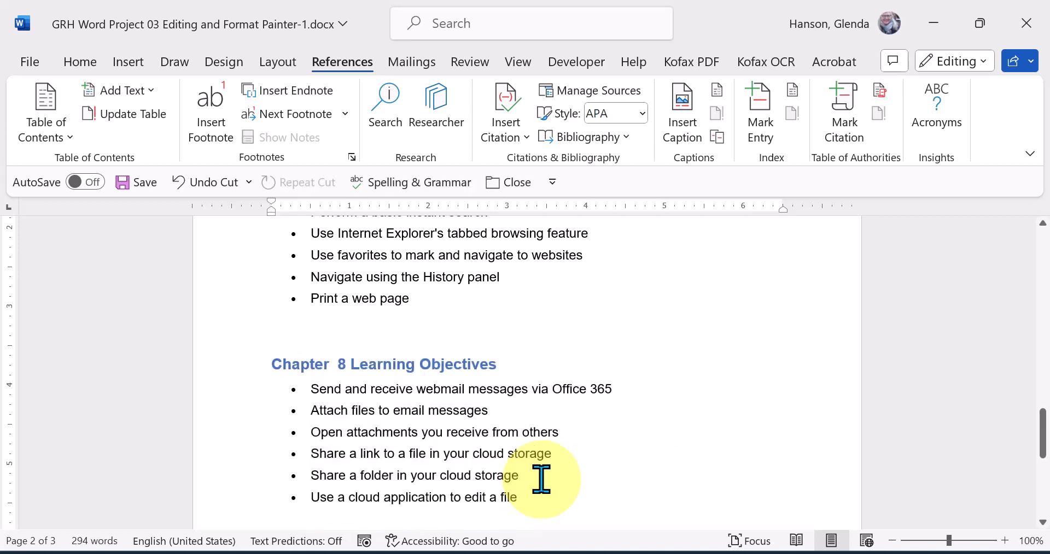
scroll(541, 479, "up", 2)
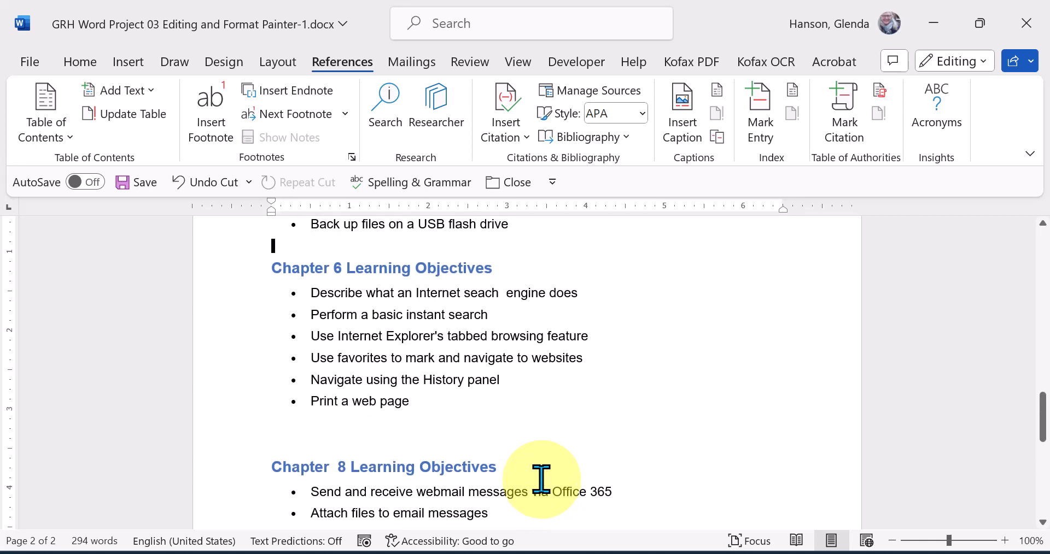
key("ctrl+v")
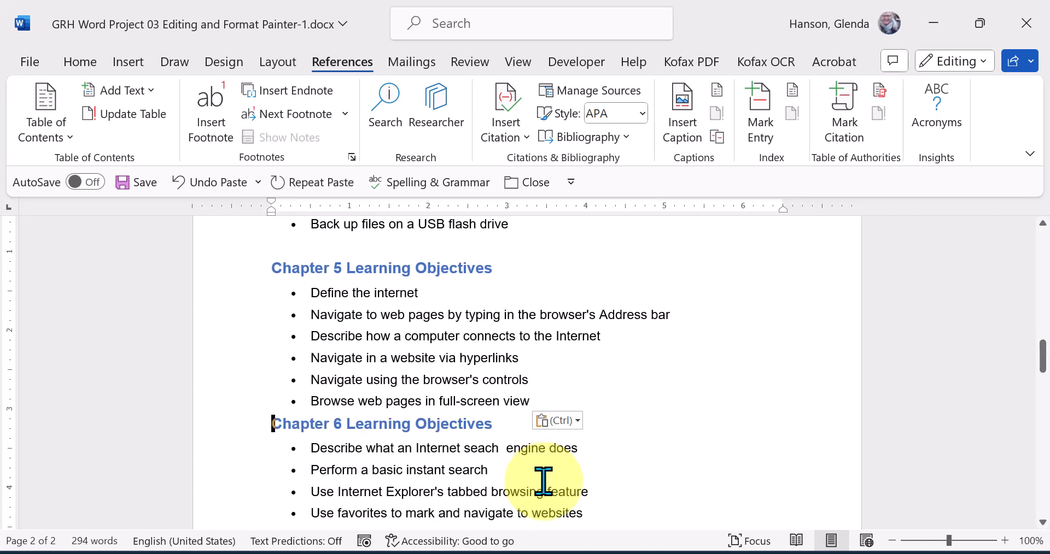
key("Return")
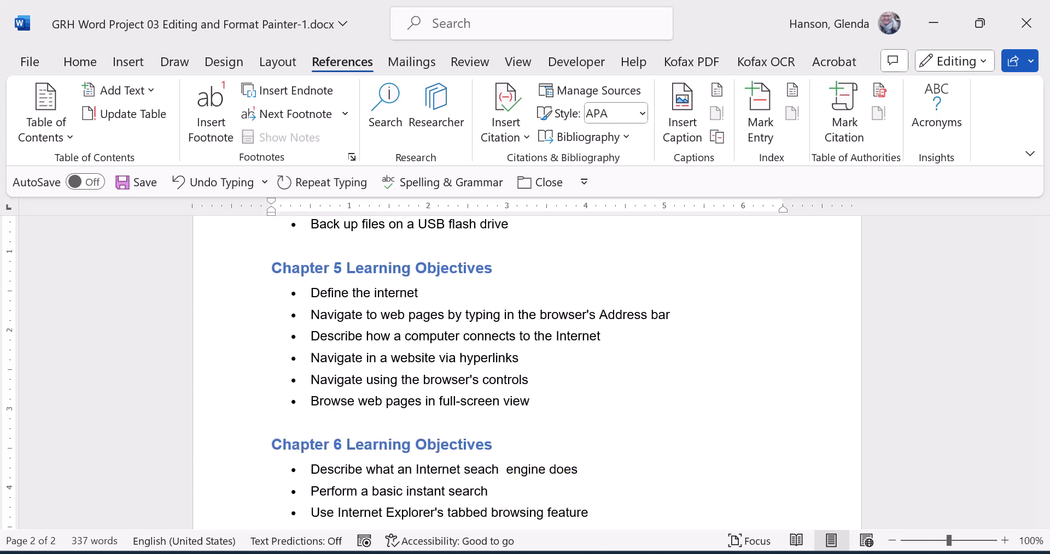
Delete the extra blank line between the Chapter 6 bullets and the Chapter 8 Learning Objectives heading
key("Down")
key("Down")
key("Down")
key("Down")
key("Down")
key("Down")
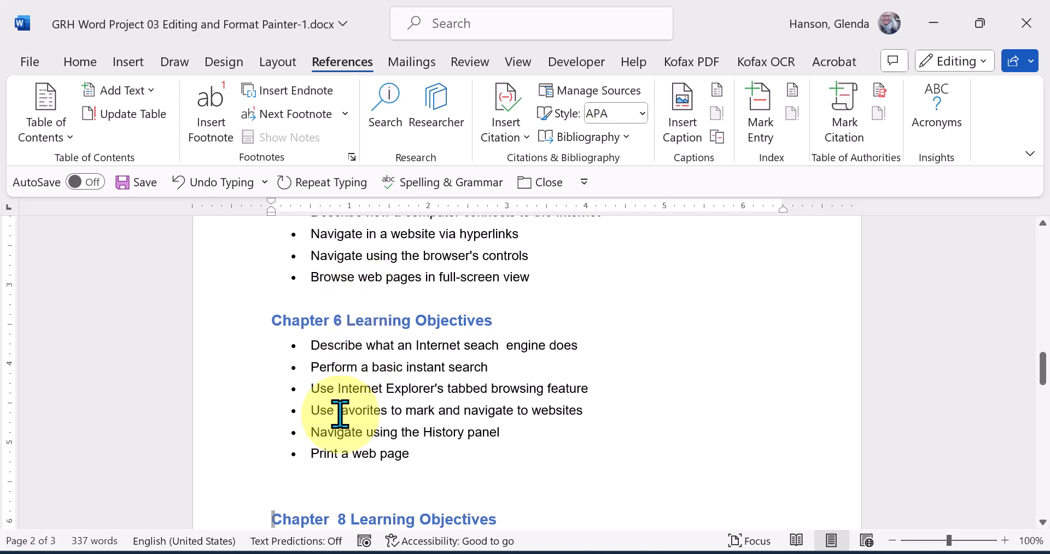
left_click(324, 490)
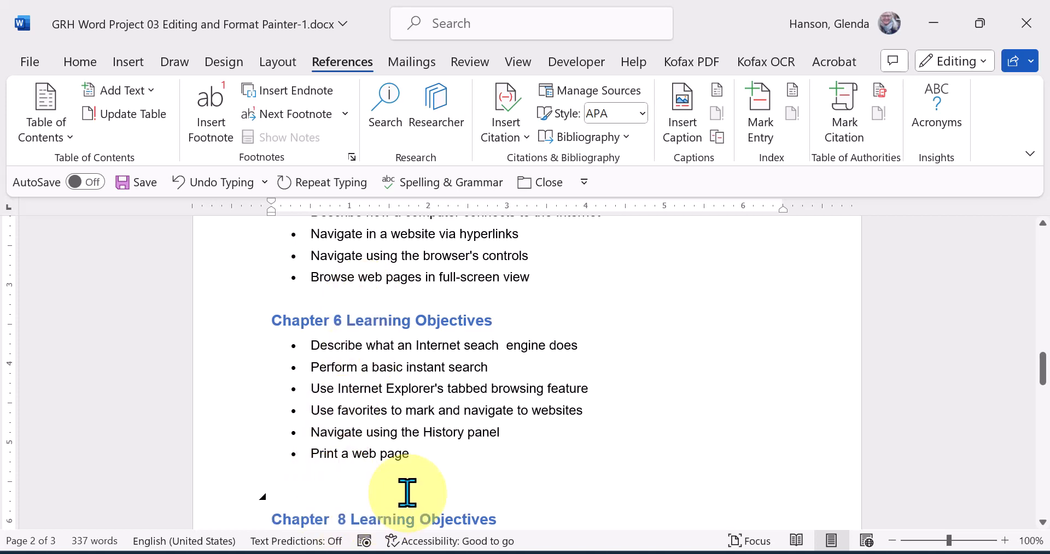
key("Delete")
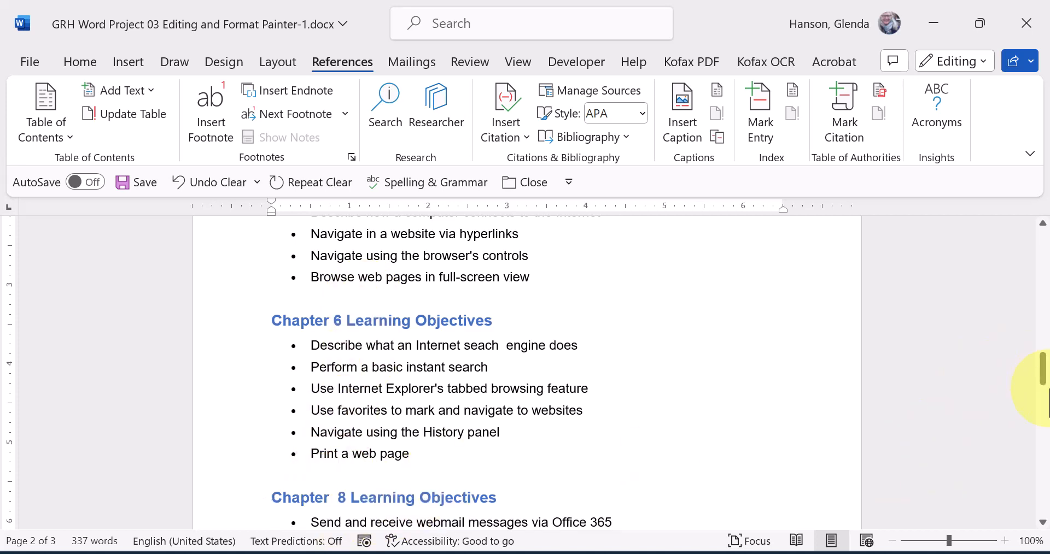
Remove the extra space before the number in the Chapter 7 Learning Objectives heading
left_click_drag(1042, 379, 1048, 413)
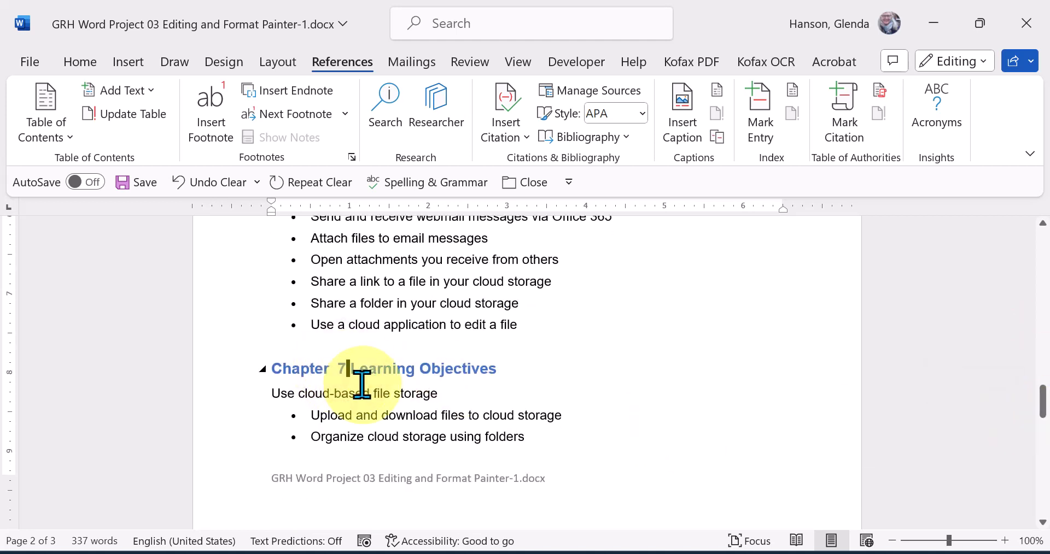
left_click_drag(337, 369, 343, 369)
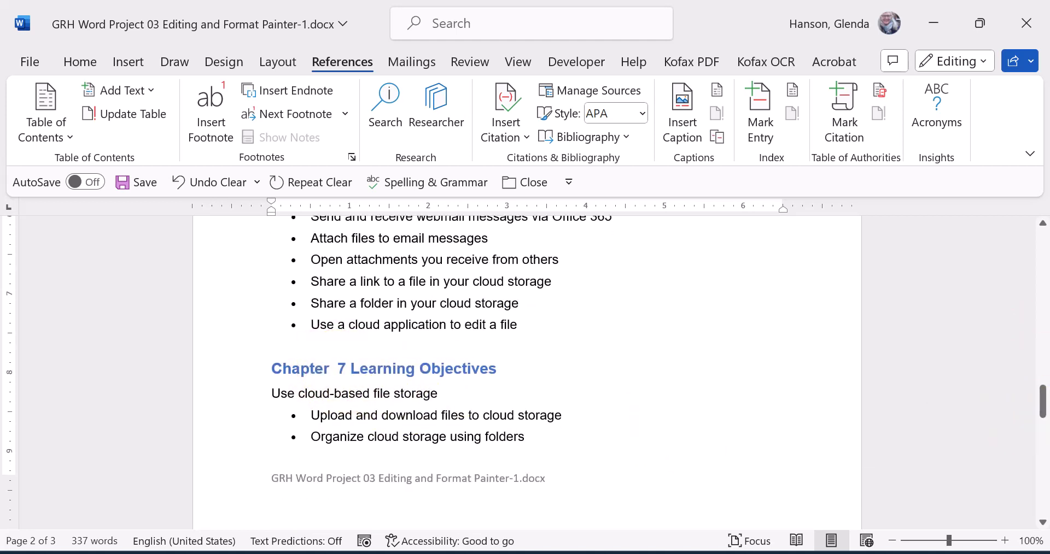
type("7")
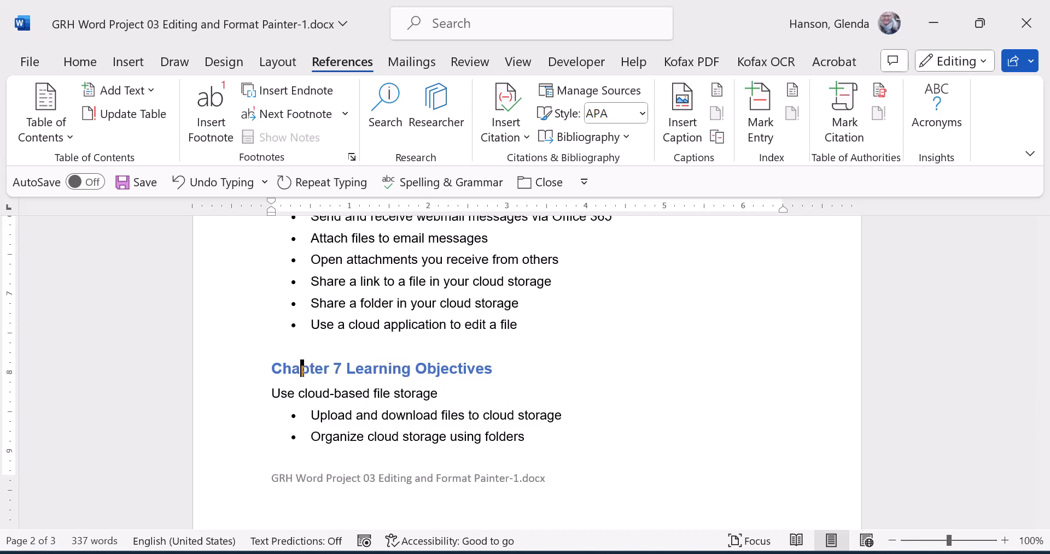
Move the Chapter 7 heading with its objectives and trailing blank line above the Chapter 8 Learning Objectives heading
key("shift+Down")
key("shift+Down")
key("shift+Down")
key("shift+Down")
key("shift+Down")
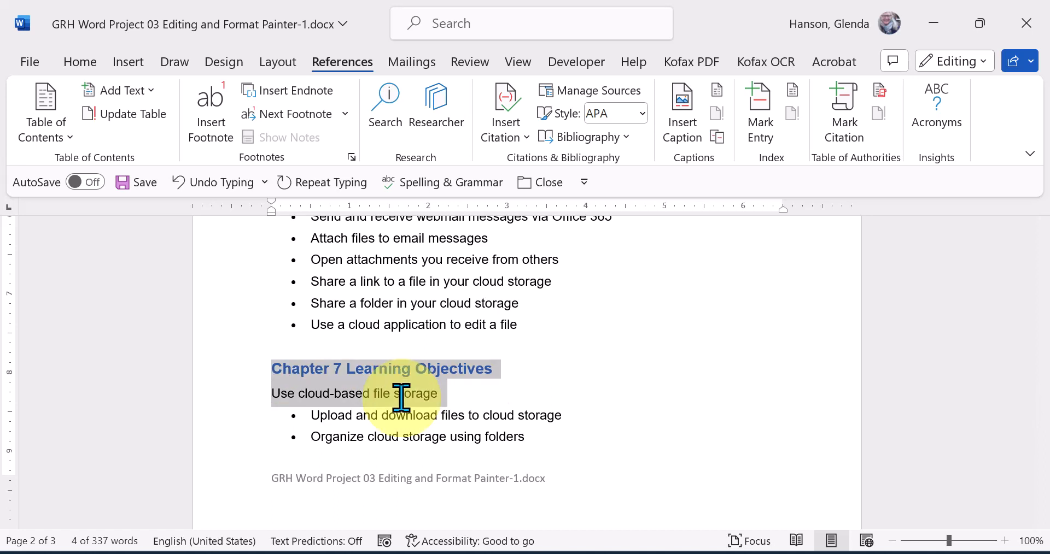
key("shift+Down")
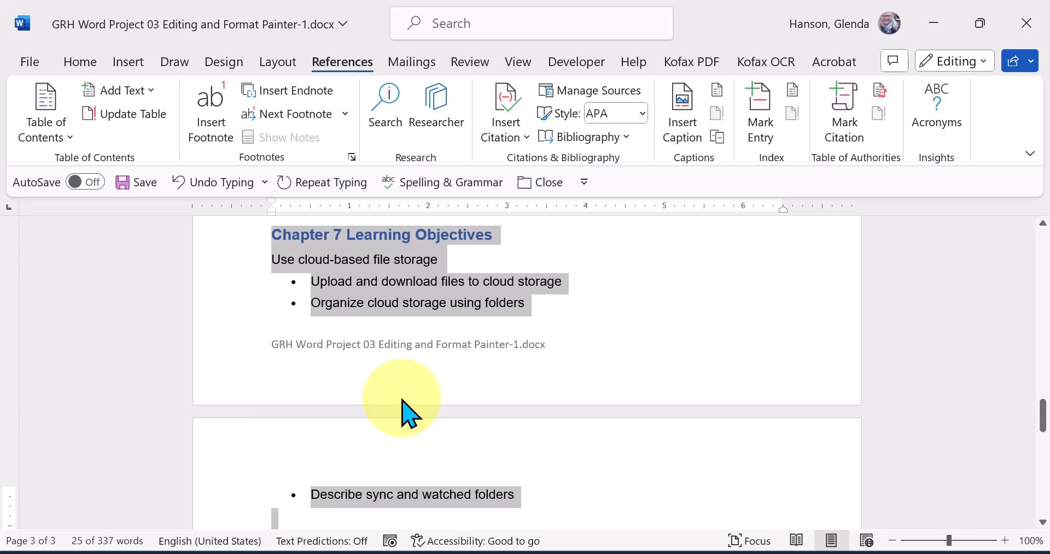
key("ctrl+x")
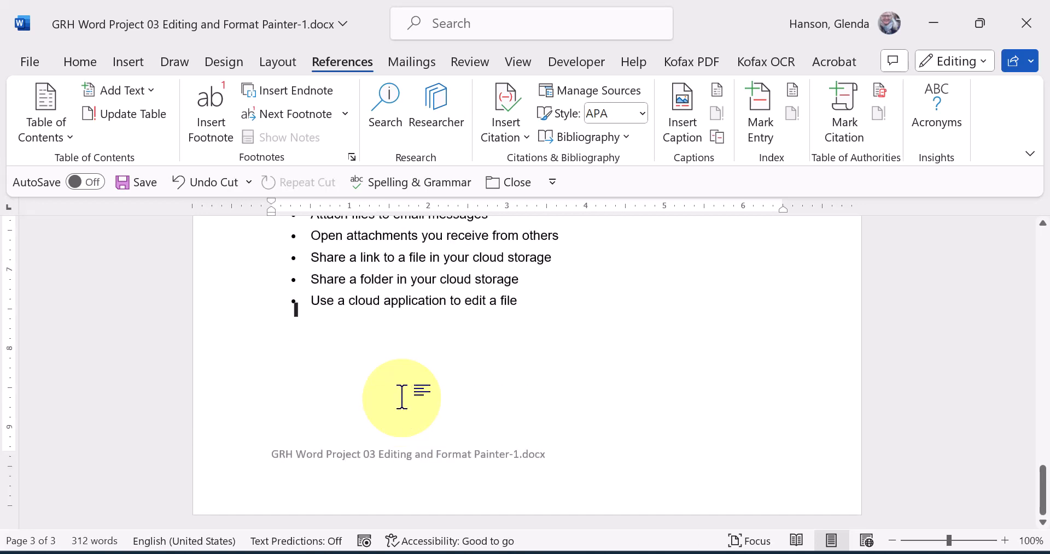
key("Up")
key("Up")
key("Up")
key("Up")
key("Up")
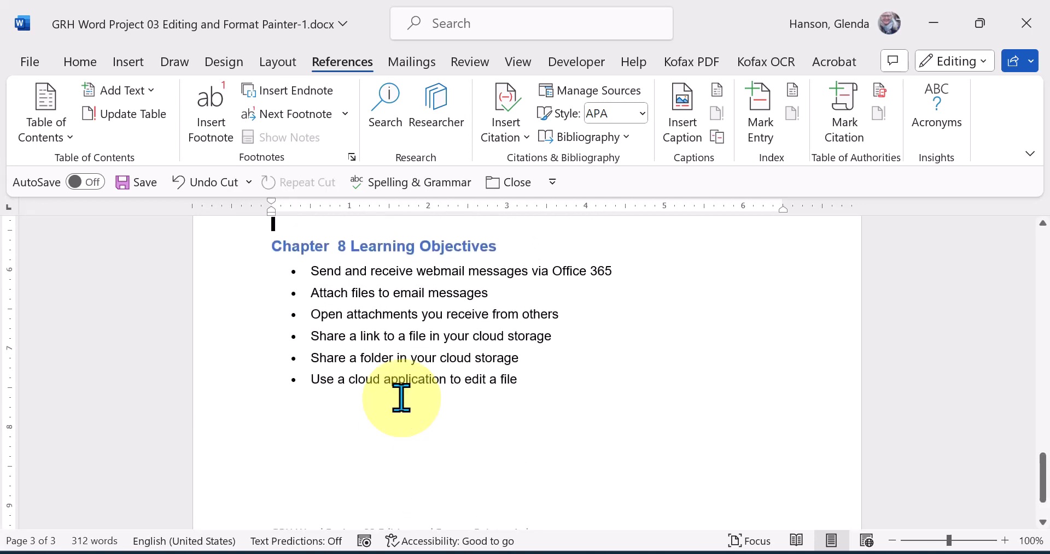
key("ctrl+v")
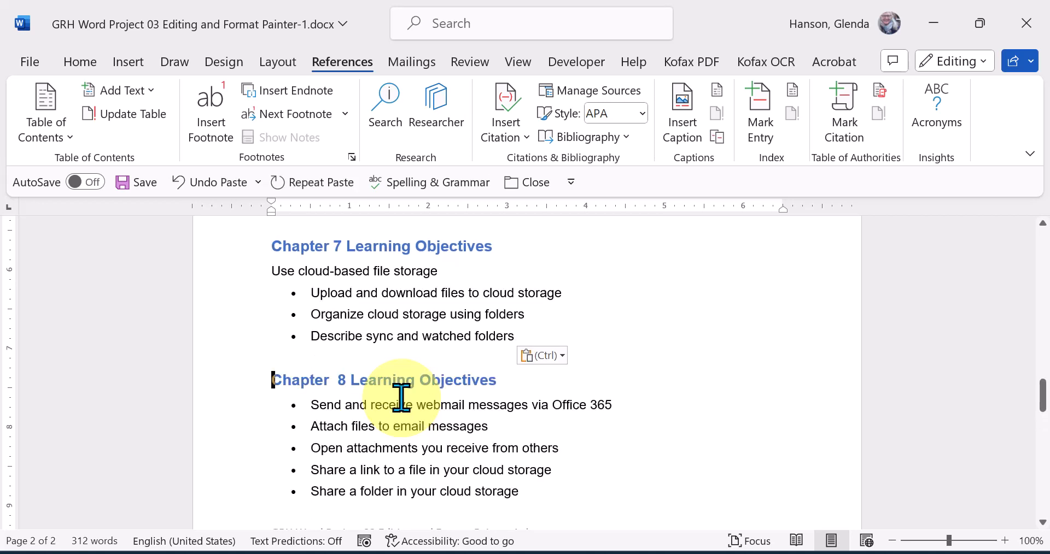
Try to copy the bullet formatting from "Upload and download files to cloud storage" to "Use cloud-based file storage" with Format Painter
left_click(405, 275)
left_click_drag(534, 294, 586, 295)
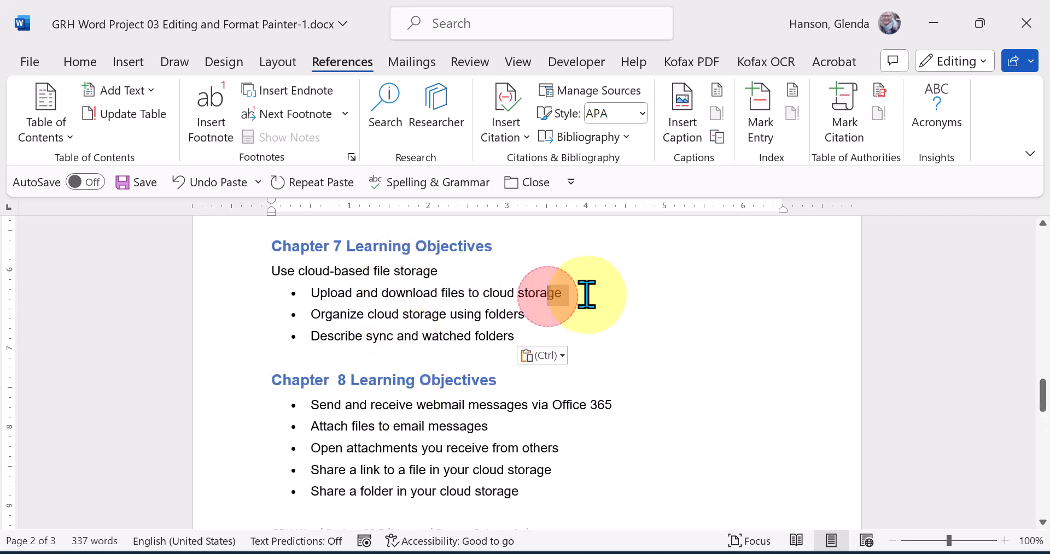
left_click(80, 61)
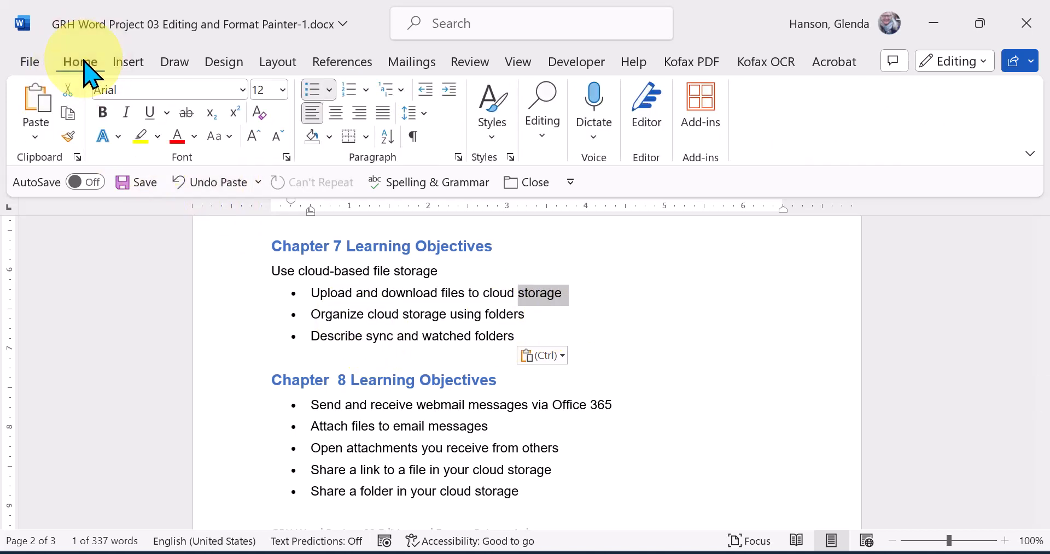
left_click(67, 134)
left_click(300, 280)
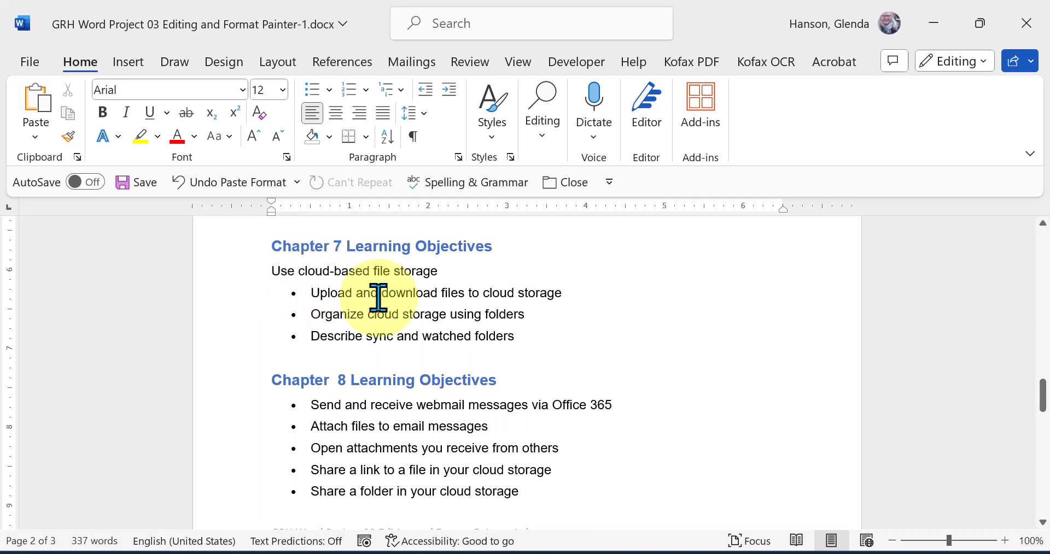
double_click(544, 293)
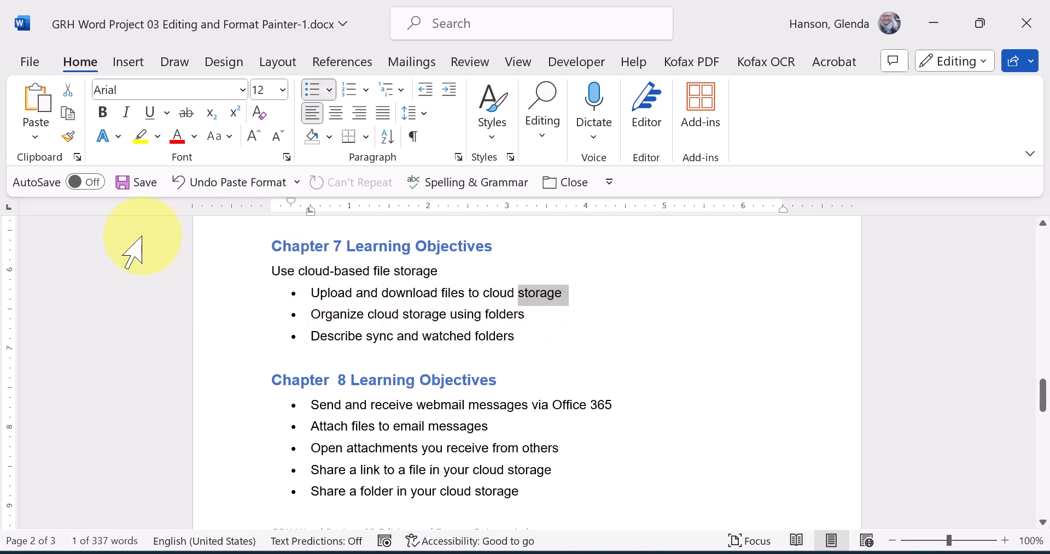
left_click(68, 137)
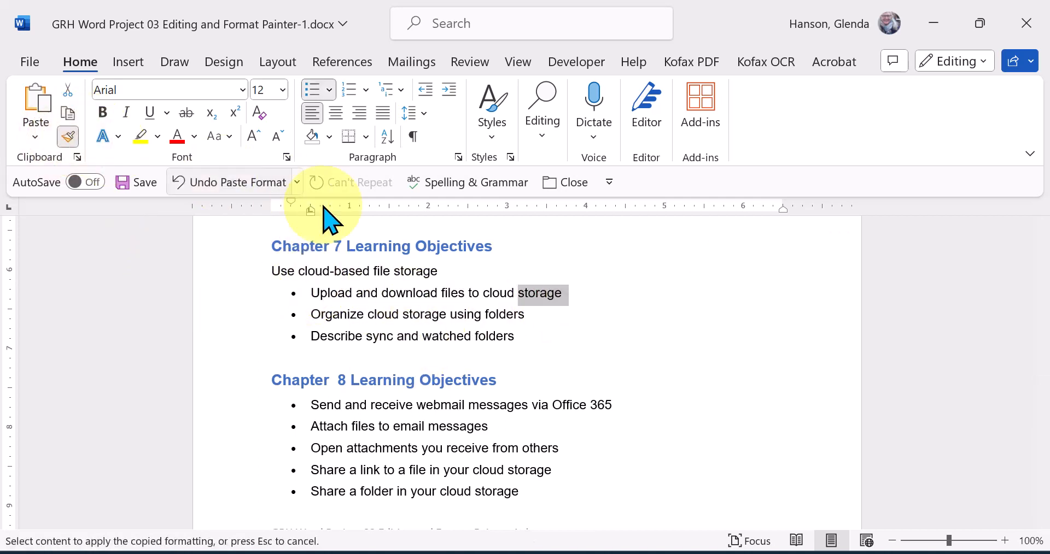
left_click(414, 272)
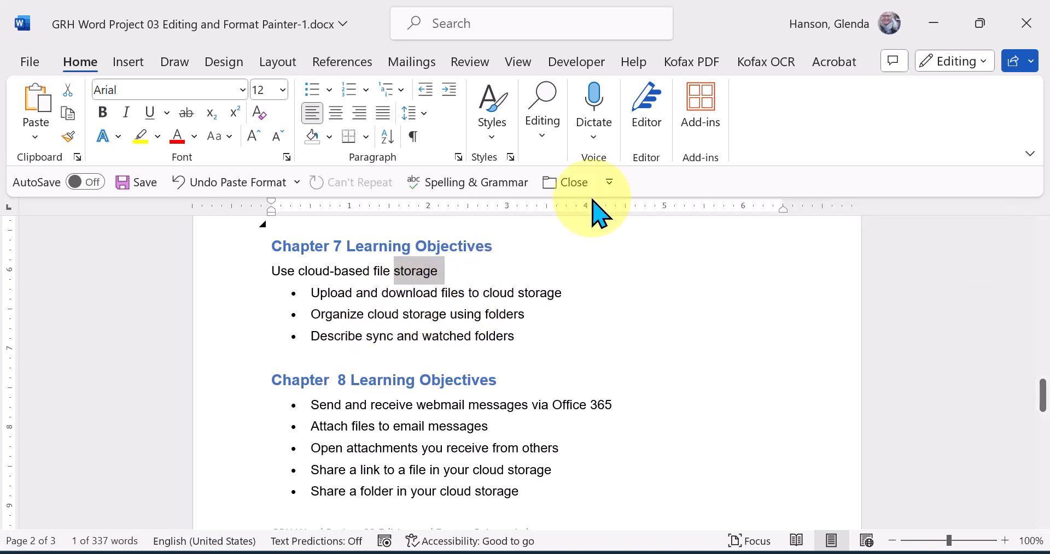
Show formatting marks and replace the paragraph mark after "Use cloud-based file storage" with a copy of the bulleted line's mark
left_click(414, 136)
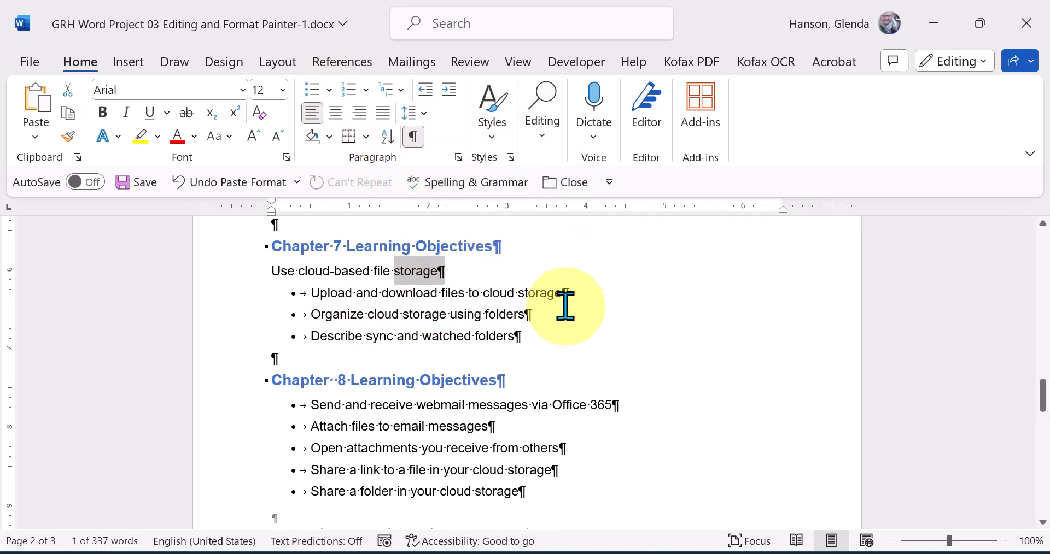
left_click_drag(564, 296, 581, 293)
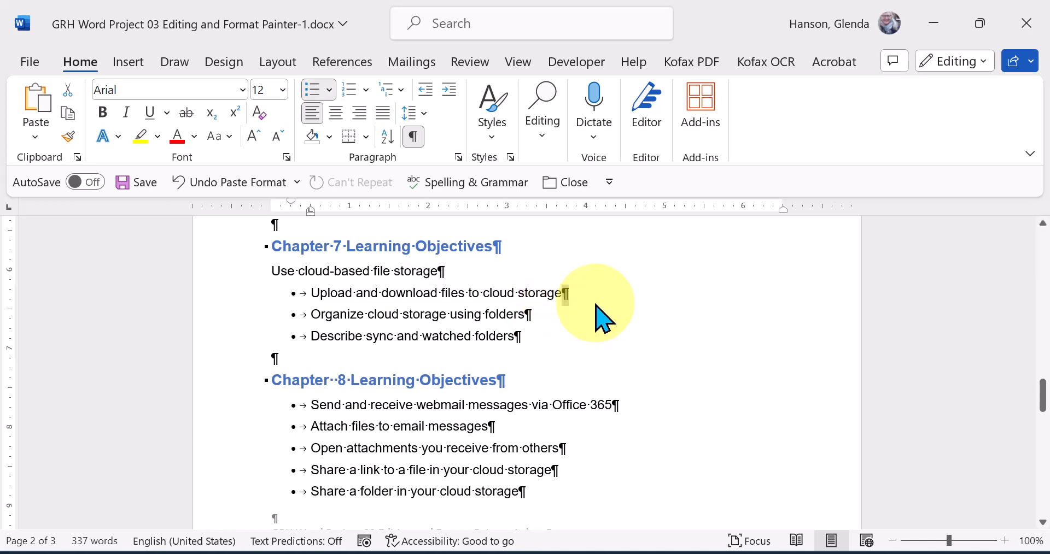
key("ctrl+c")
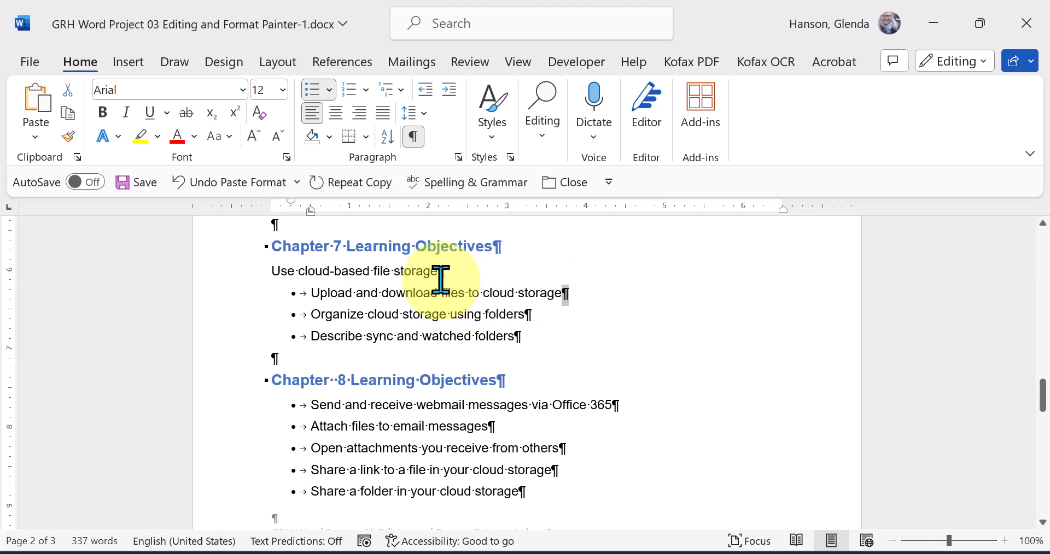
left_click_drag(437, 272, 457, 269)
key("ctrl+v")
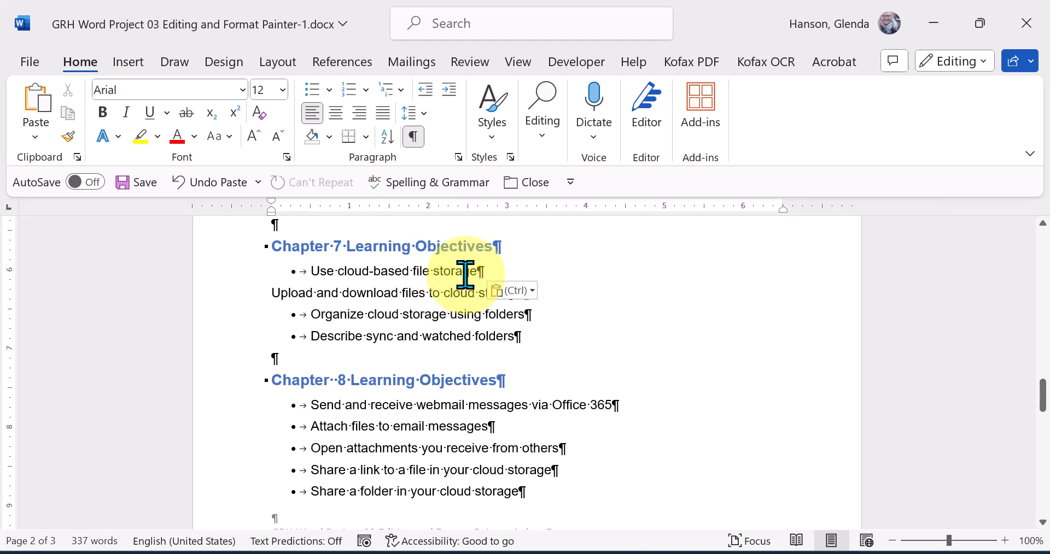
Apply a bullet to the "Upload and download files to cloud storage" line under Chapter 7
left_click(309, 91)
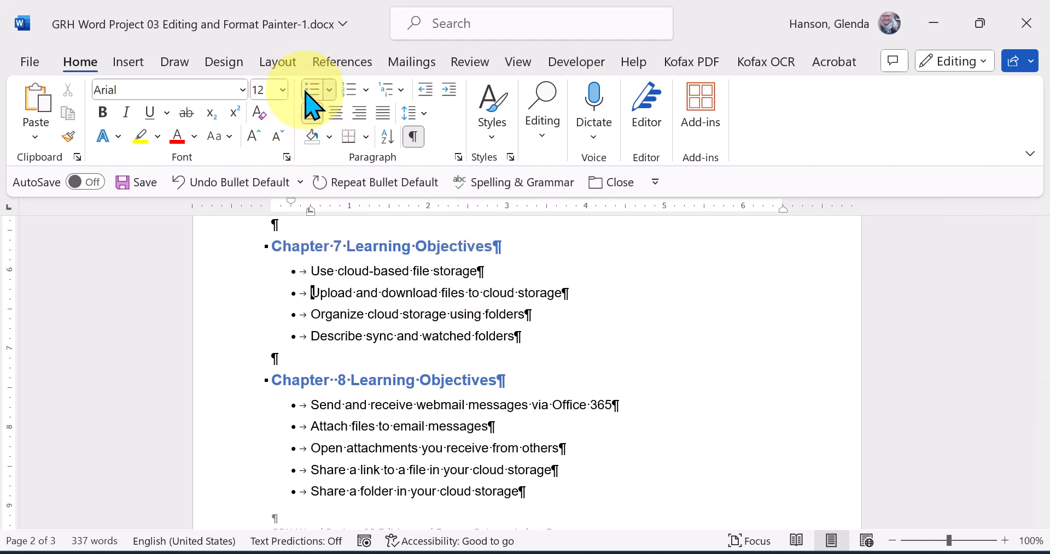
left_click(452, 294)
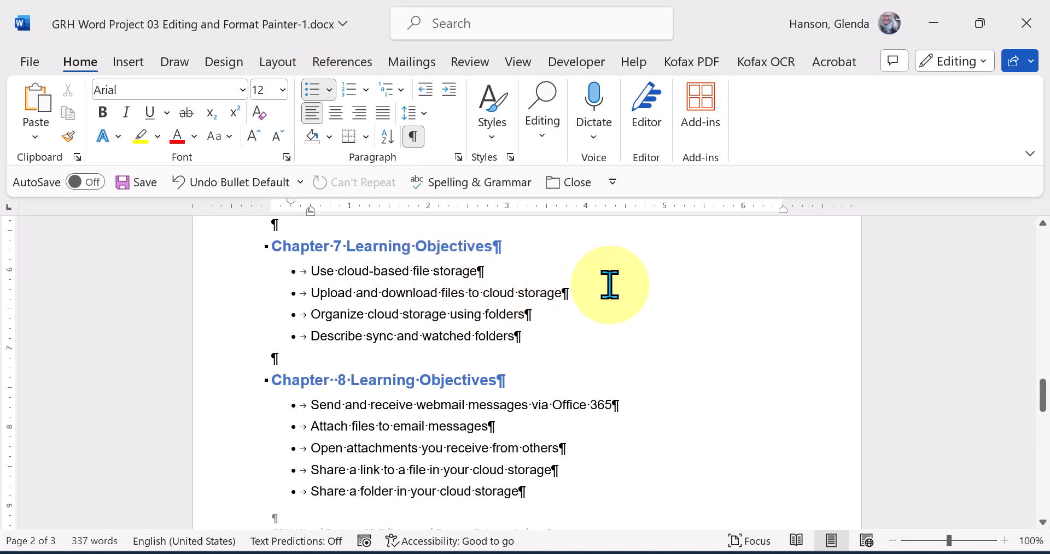
left_click(639, 280)
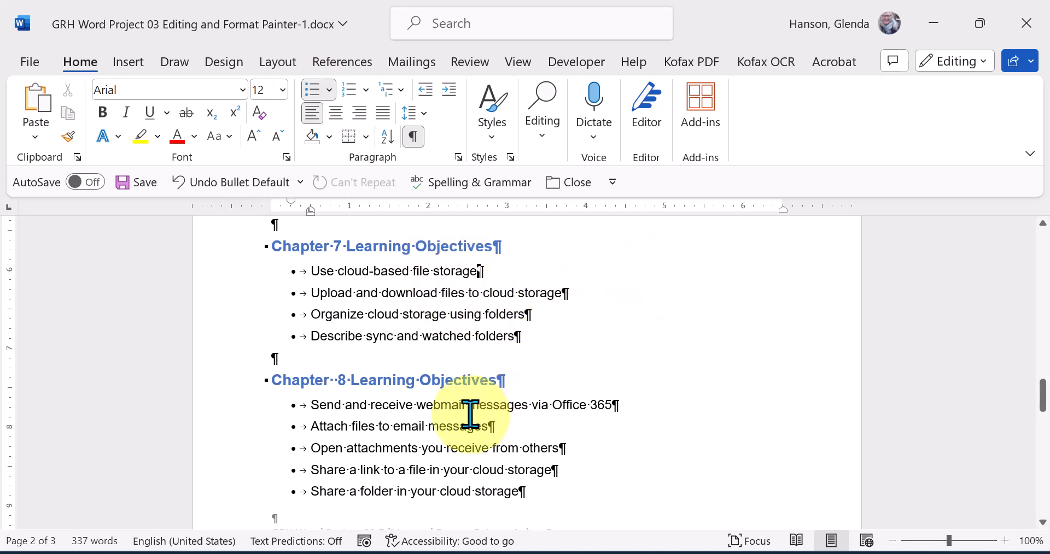
Check how the Chapter 8 bullets run onto the last page and delete the blank line above the Chapter 8 heading
mouse_move(1042, 395)
left_mouse_down()
mouse_move(1045, 425)
mouse_move(1044, 411)
left_mouse_up()
left_click(497, 426)
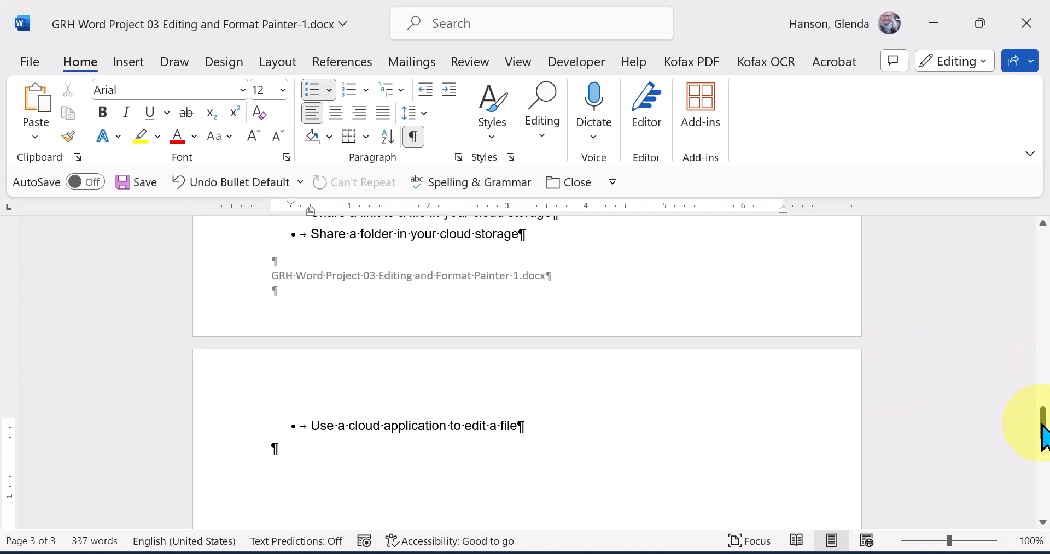
left_click_drag(1042, 426, 1046, 400)
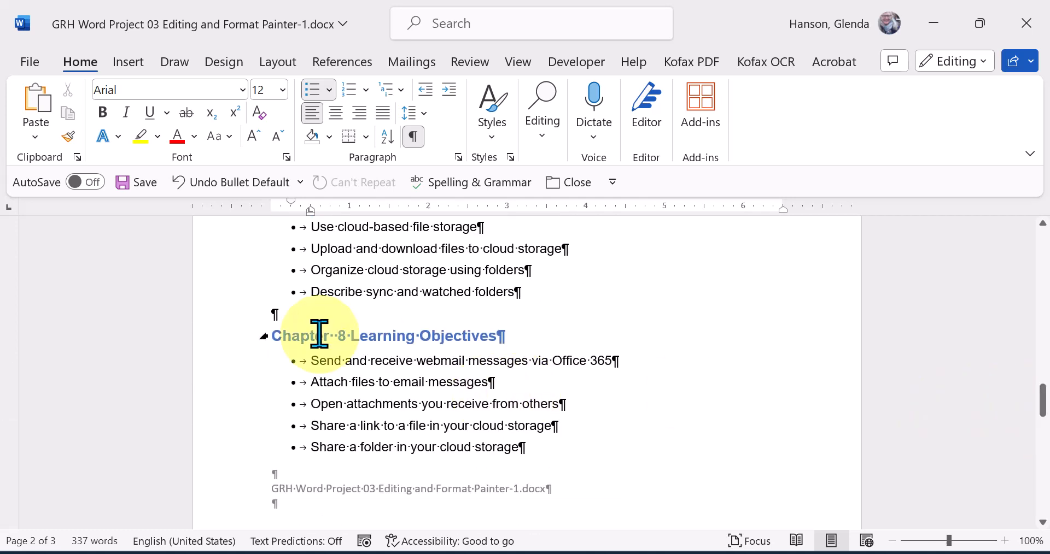
left_click(282, 313)
key("Delete")
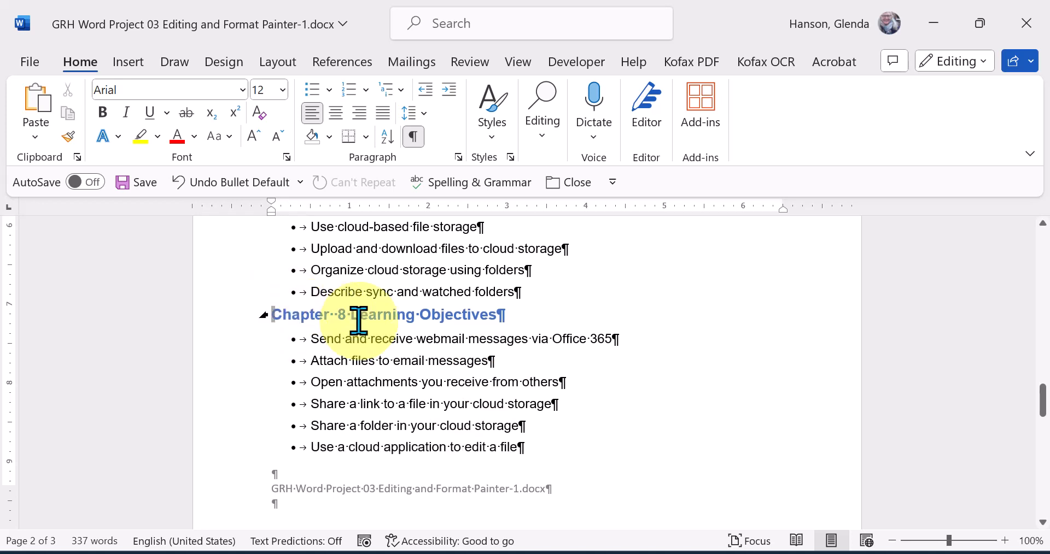
Delete the blank line between the Chapter 6 bullets and the Chapter 7 Learning Objectives heading
key("Up")
key("Up")
key("Up")
key("Up")
key("Up")
key("Up")
key("Up")
key("Up")
key("Up")
key("Up")
key("Up")
key("Up")
key("Up")
key("Up")
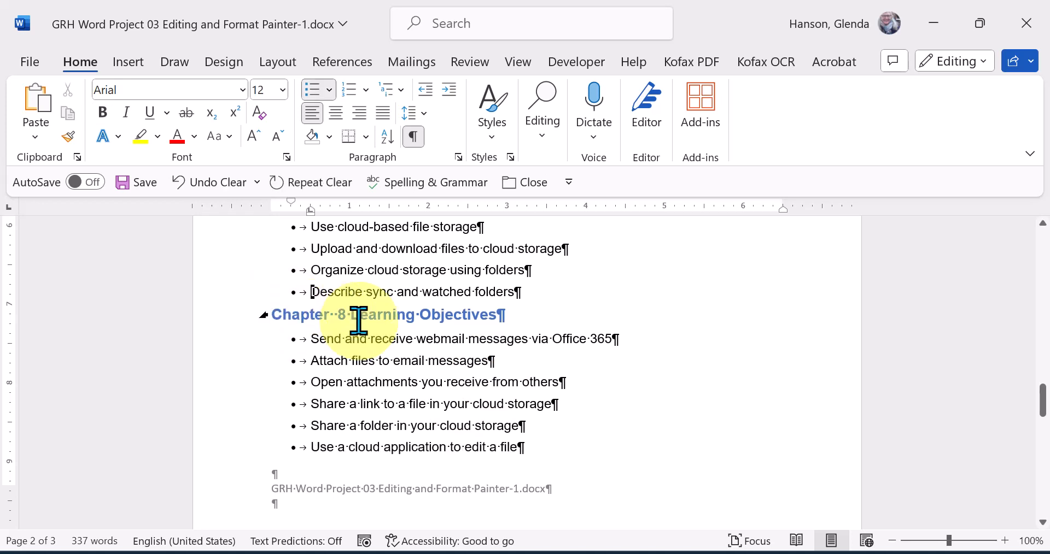
key("Down")
key("Down")
key("Down")
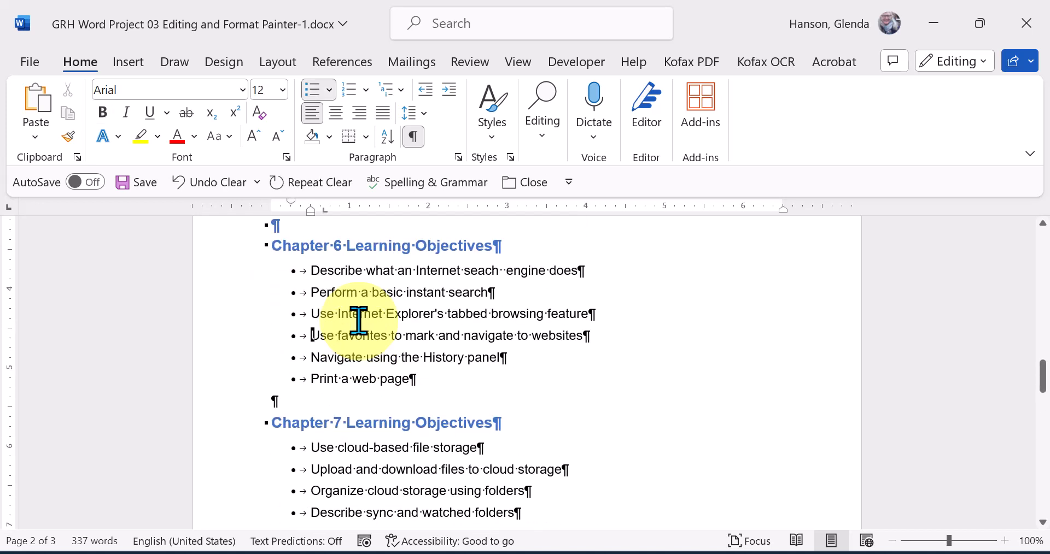
key("Down")
key("Delete")
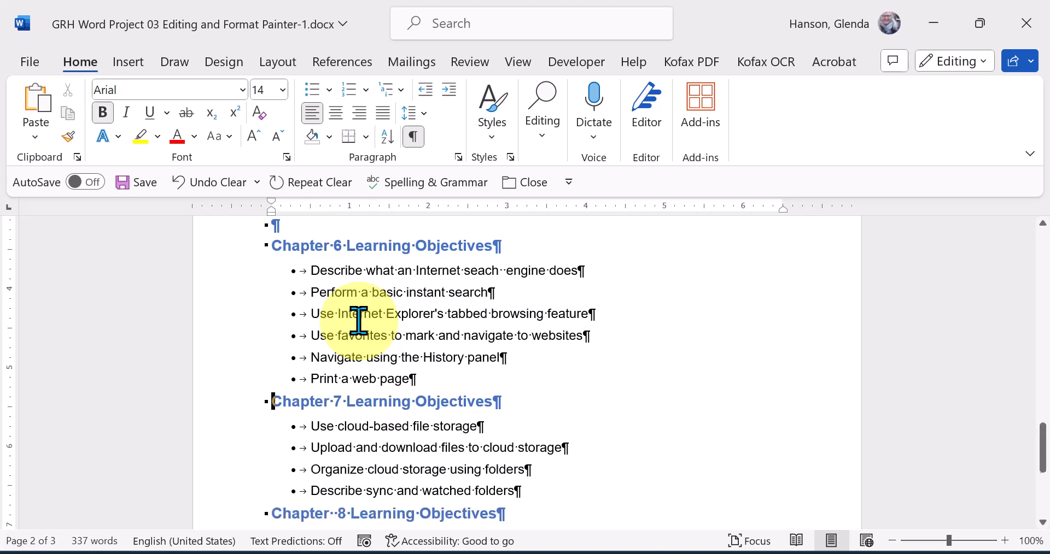
Delete the blank line between the Chapter 5 bullets and the Chapter 6 Learning Objectives heading
key("Up")
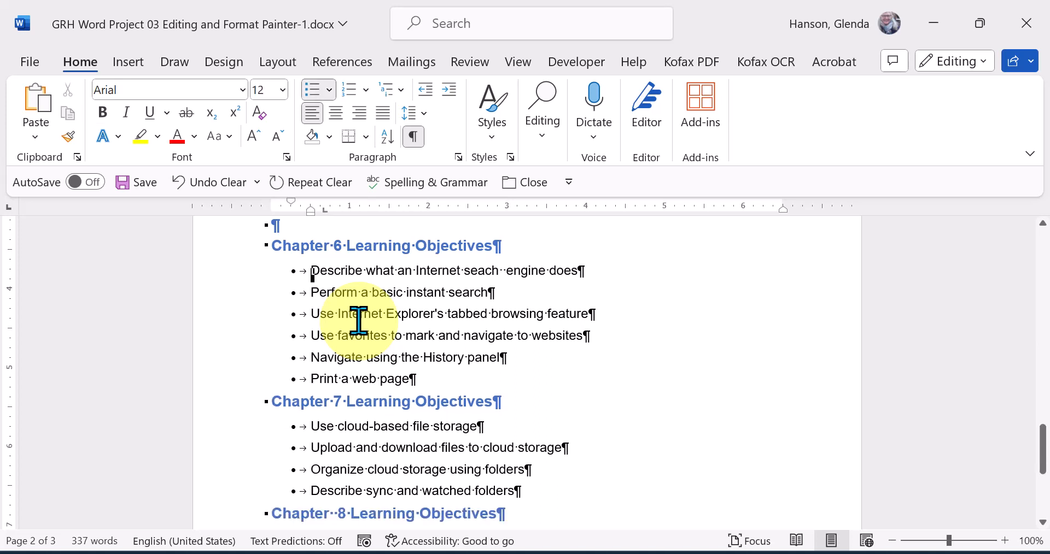
key("Up")
key("Up")
key("Delete")
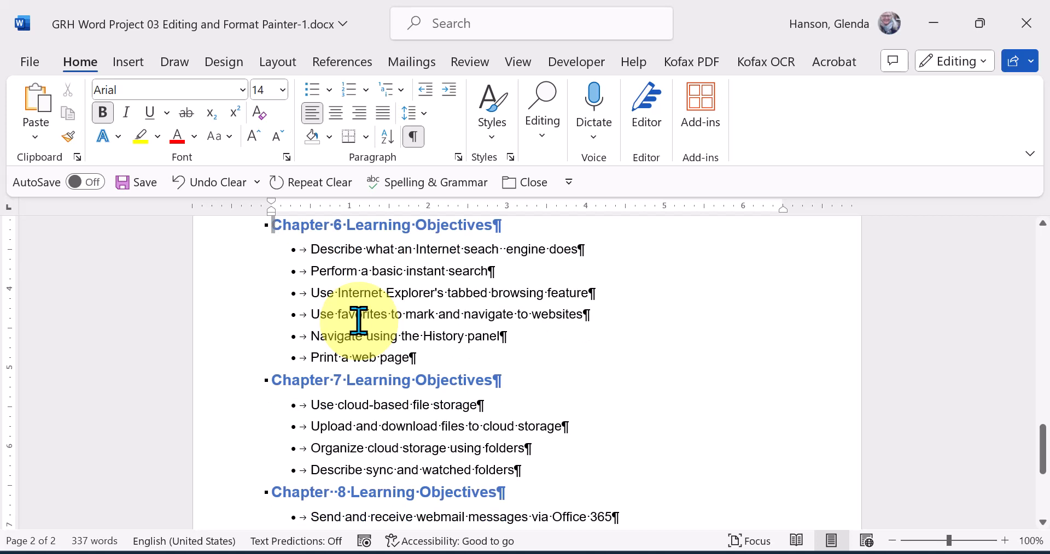
Delete the blank line between the Chapter 4 bullets and the Chapter 5 Learning Objectives heading
key("Up")
key("Up")
key("Up")
key("Up")
key("Up")
key("Up")
key("Up")
key("Up")
key("Up")
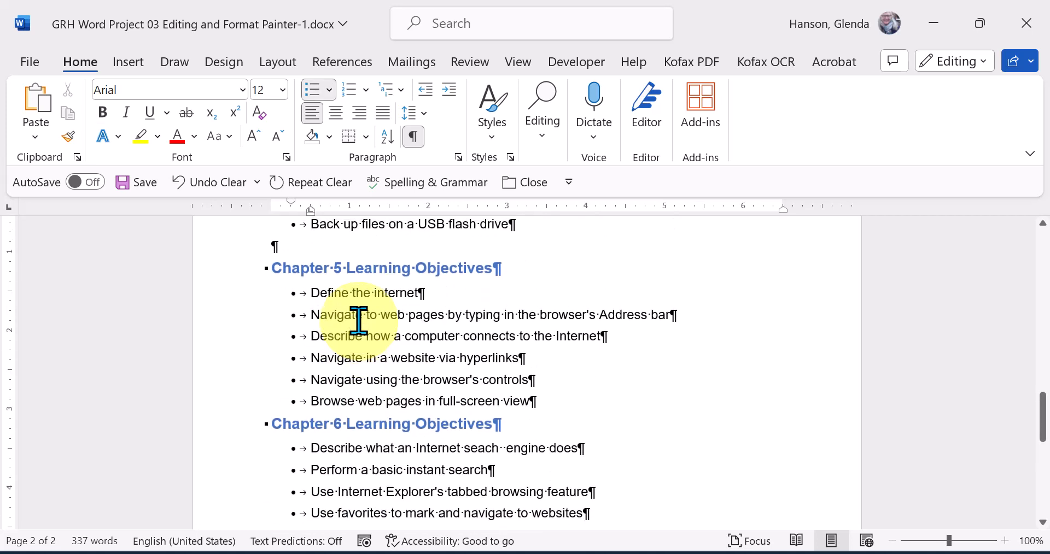
key("Delete")
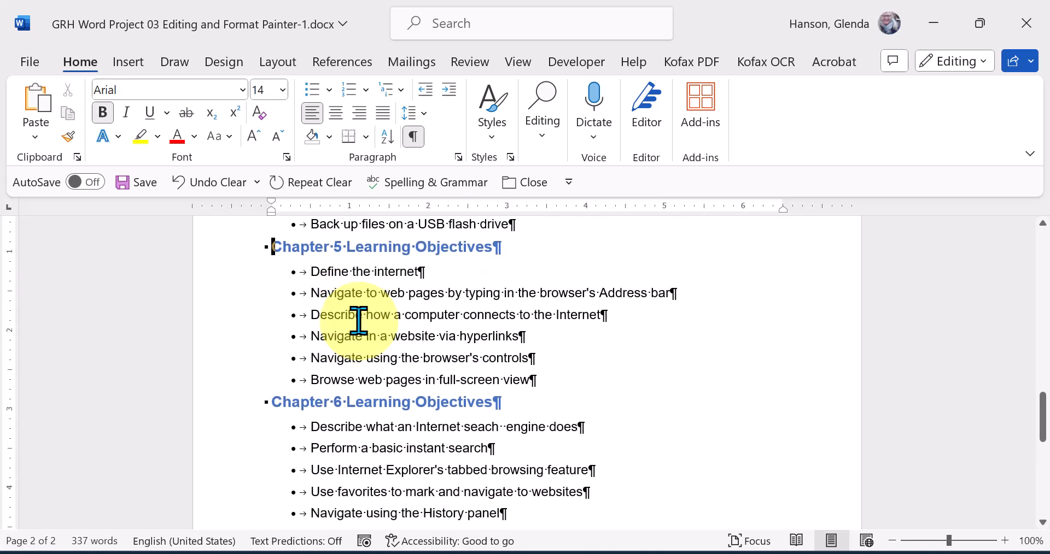
Delete the blank line between the Chapter 2 bullets and the Chapter 3 Learning Objectives heading
key("Up")
key("Up")
key("Up")
key("Up")
key("Up")
key("Up")
key("Up")
key("Up")
key("Up")
key("Up")
key("Up")
key("Up")
key("Up")
key("Up")
key("Up")
key("Up")
key("Up")
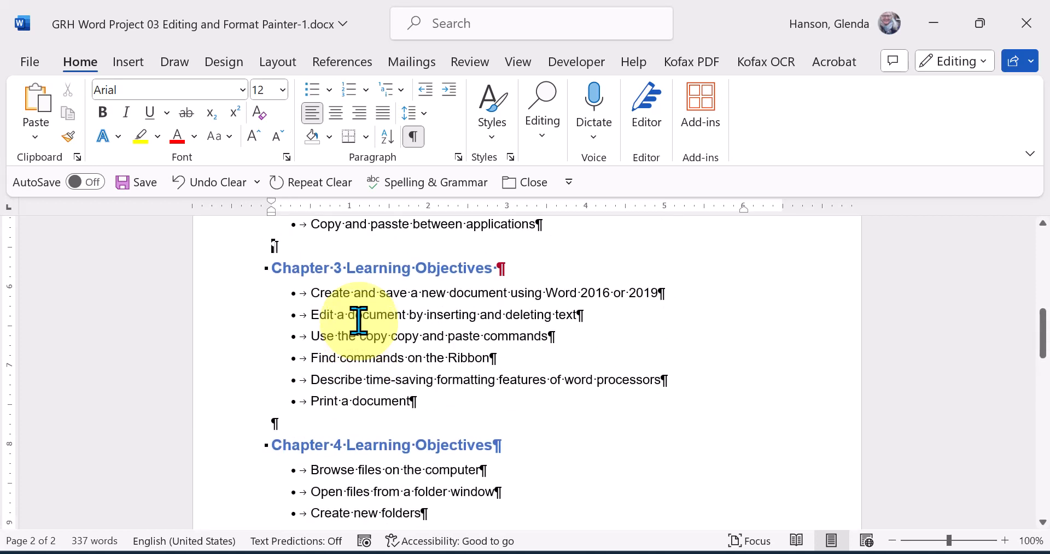
key("Delete")
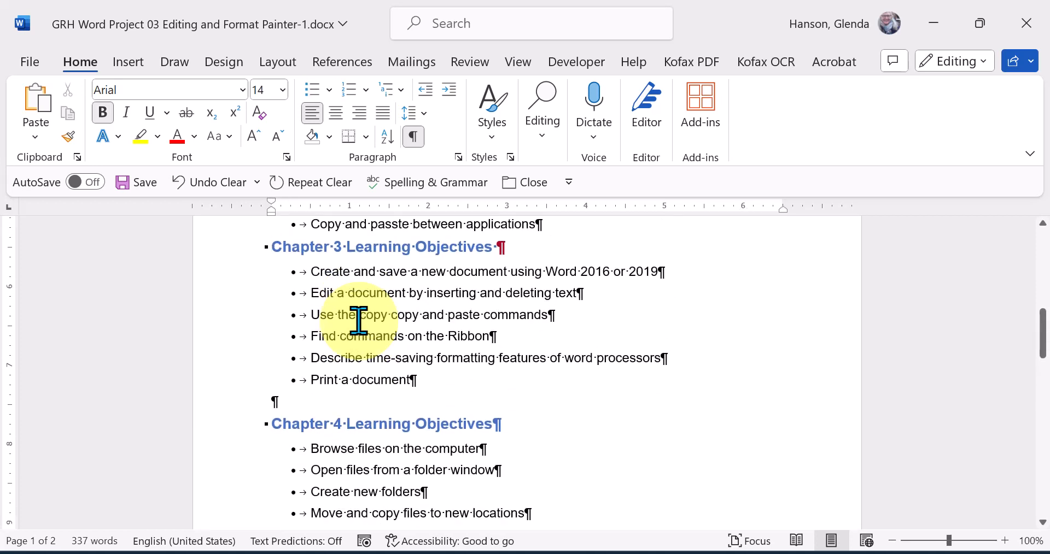
Delete the blank line between the Chapter 3 bullets and the Chapter 4 Learning Objectives heading
key("Down")
key("Down")
key("Down")
key("Down")
key("Down")
key("Delete")
Delete the blank line between the Chapter 1 bullets and the Chapter 2 Learning Objectives heading
key("Up")
key("Up")
key("Up")
key("Up")
key("Up")
key("Up")
key("Up")
key("Up")
key("Up")
key("Up")
key("Up")
key("Up")
key("Up")
key("Up")
key("Up")
key("Up")
key("Up")
key("Up")
key("Up")
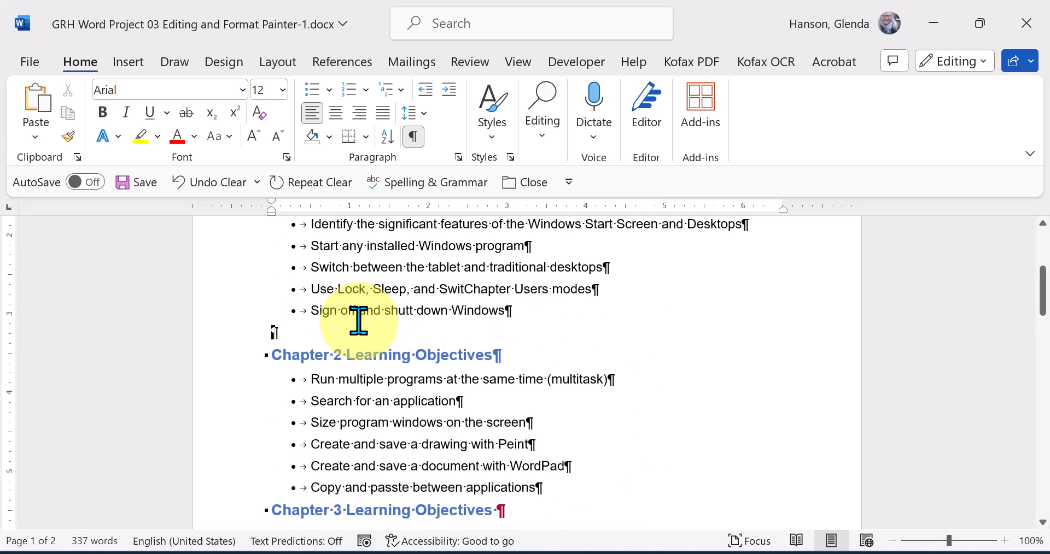
key("BackSpace")
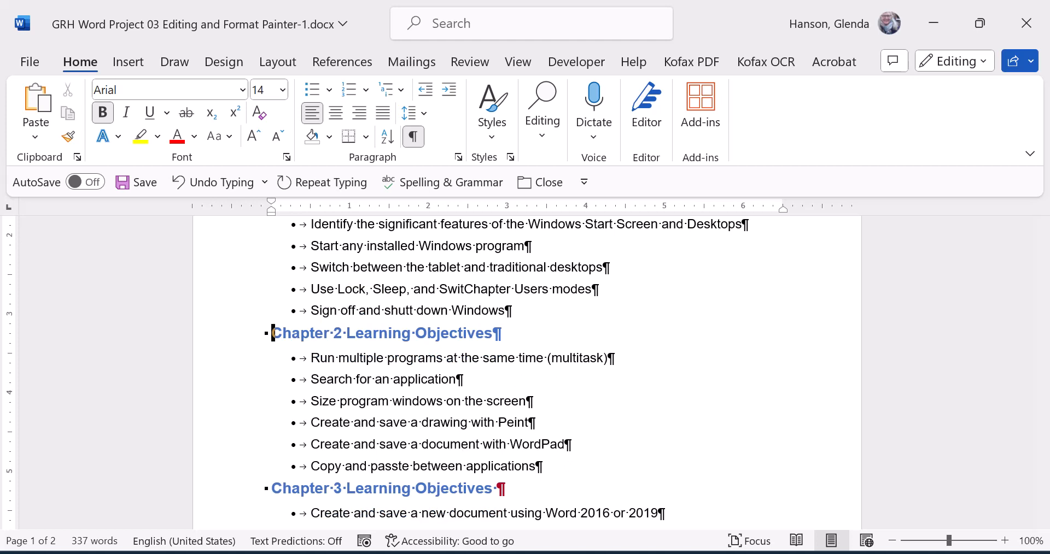
Review both pages from Chapter 1 to Chapter 8 for chapter order, heading and bullet consistency, leftover blank lines and the footer
key("Up")
key("Up")
key("Up")
key("Up")
key("Up")
key("Up")
key("Up")
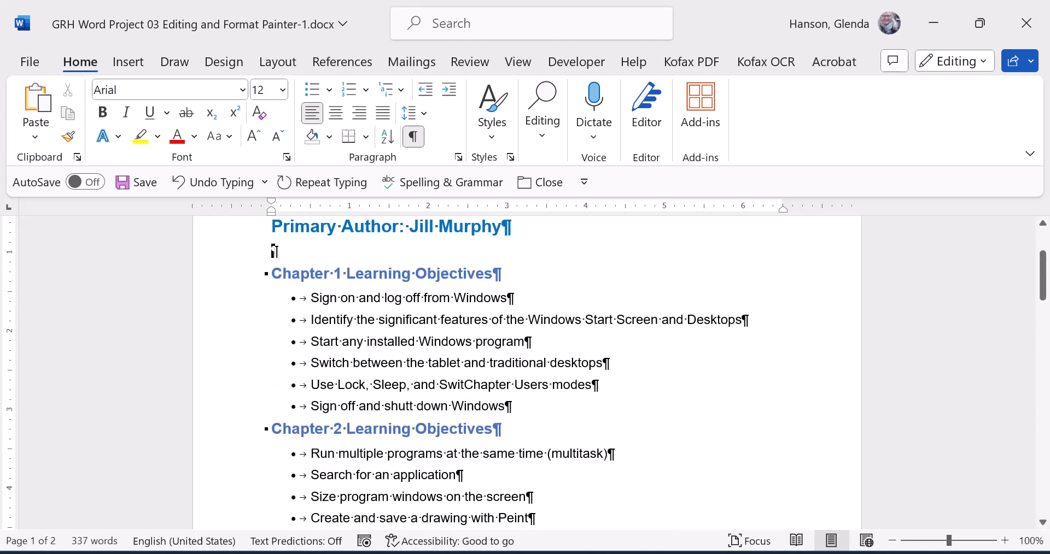
key("Down")
key("Down")
key("Down")
key("Down")
key("Down")
key("Down")
key("Down")
key("Down")
key("Down")
key("Down")
key("Down")
key("Down")
key("Down")
key("Down")
key("Down")
key("Down")
key("Down")
key("Down")
key("Down")
key("Down")
key("Down")
key("Down")
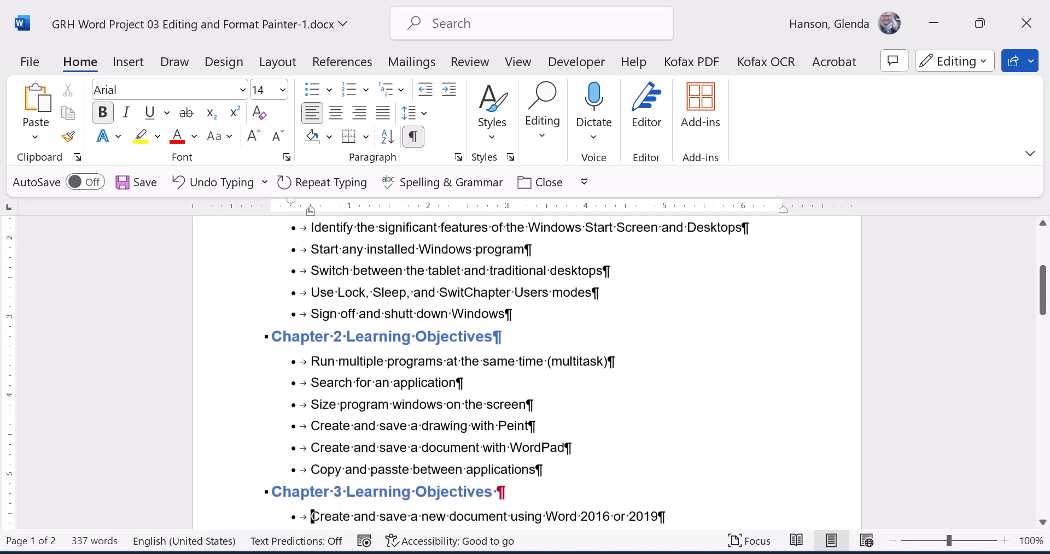
key("Down")
key("Down")
key("Down")
key("Down")
key("Down")
key("Down")
key("Down")
key("Down")
key("Down")
key("Down")
key("Down")
key("Down")
key("Down")
key("Down")
key("Down")
key("Down")
key("Down")
key("Down")
key("Down")
key("Down")
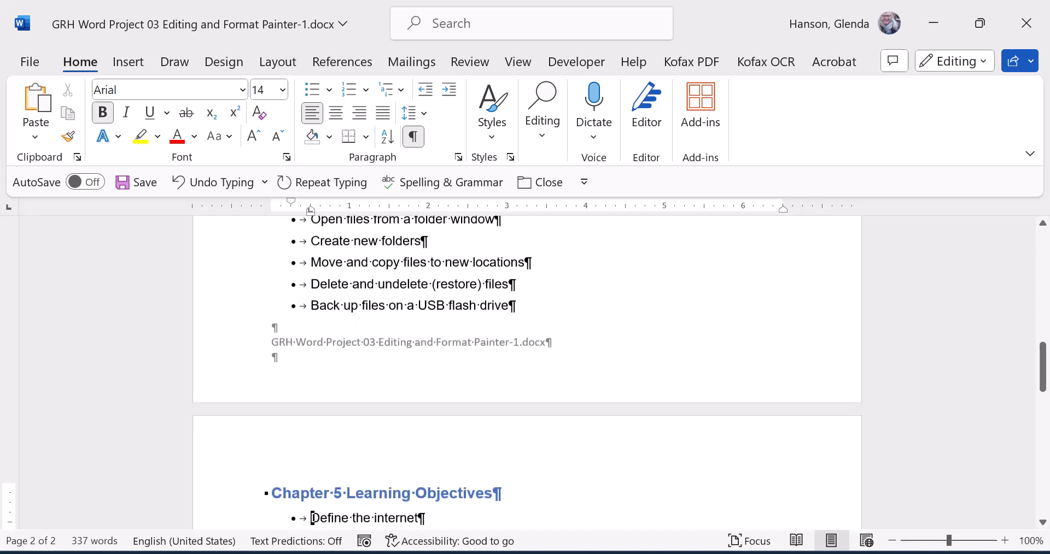
key("Down")
key("Down")
key("Down")
key("Down")
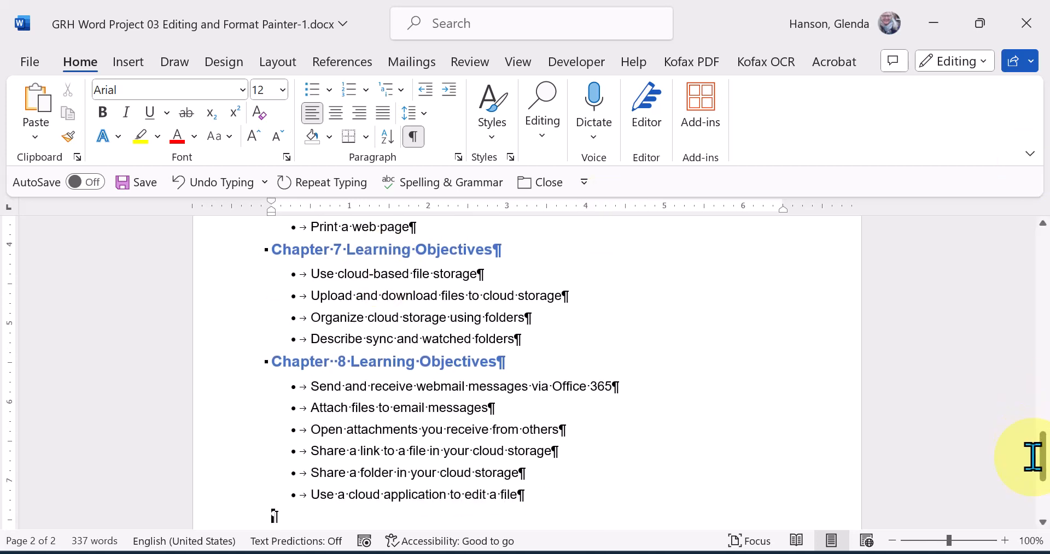
left_click_drag(1044, 476, 1043, 383)
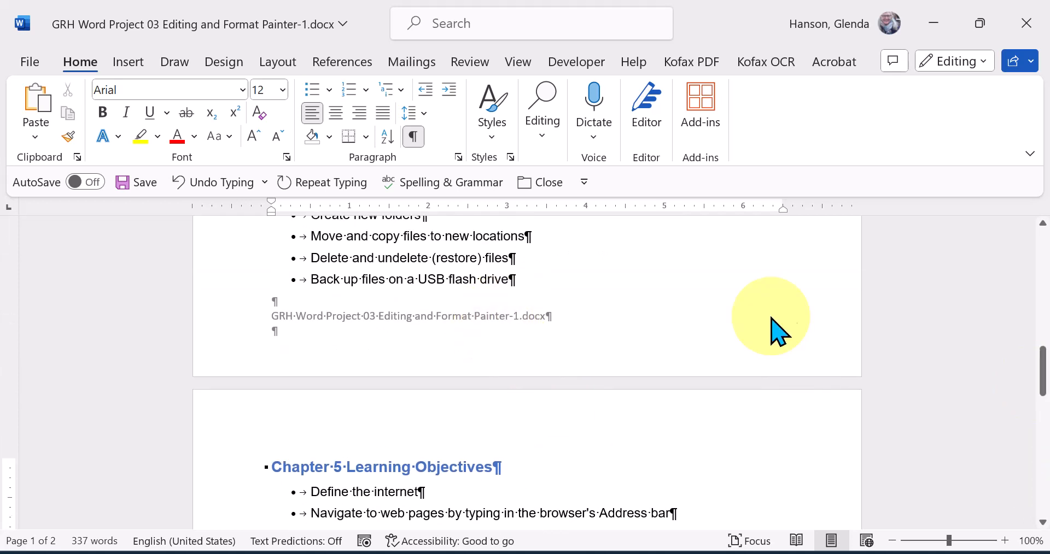
left_click_drag(1046, 371, 1043, 493)
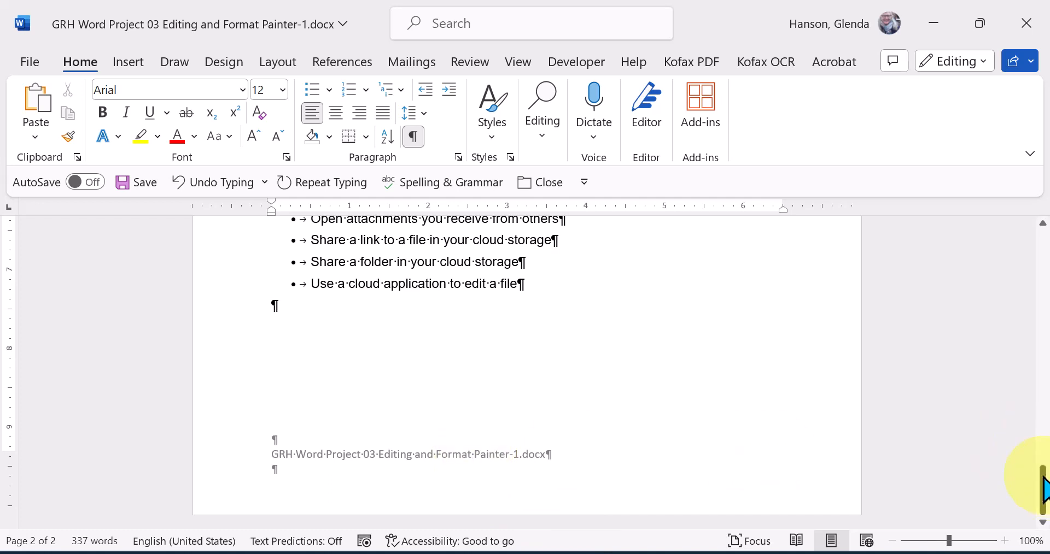
left_click_drag(1044, 490, 1041, 350)
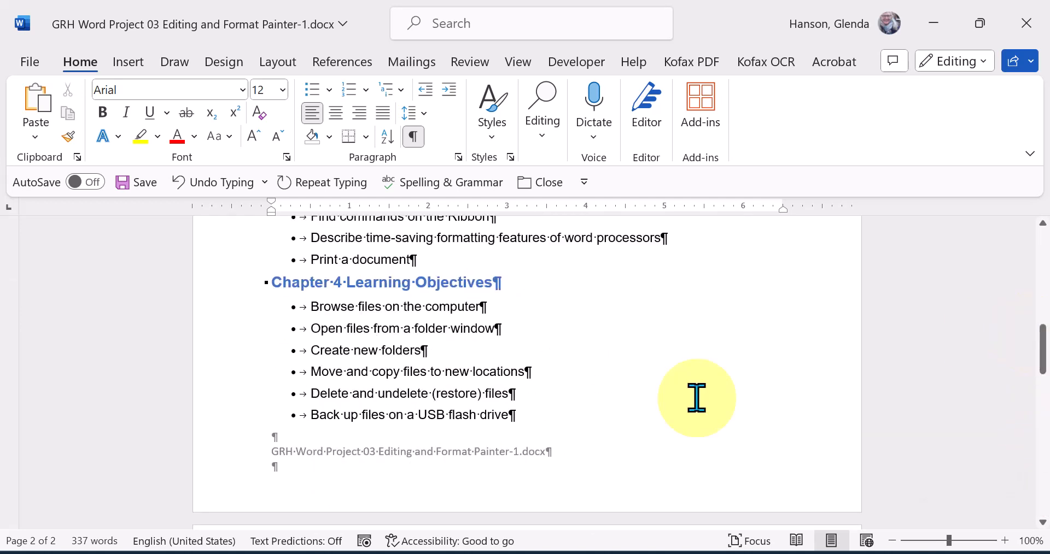
Try to add a tab after the file name in the page footer and insert a = (Formula) field there
double_click(503, 461)
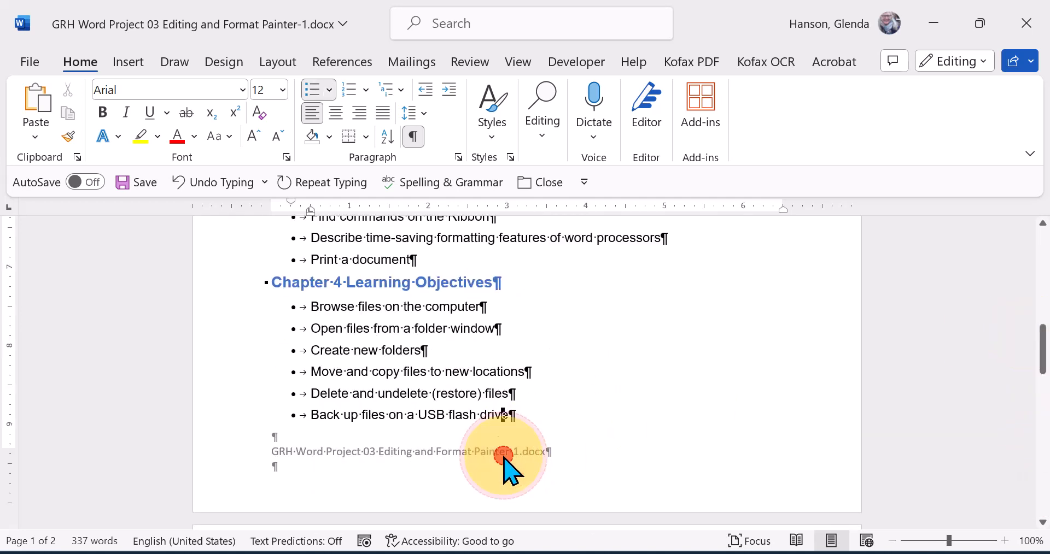
left_click(587, 451)
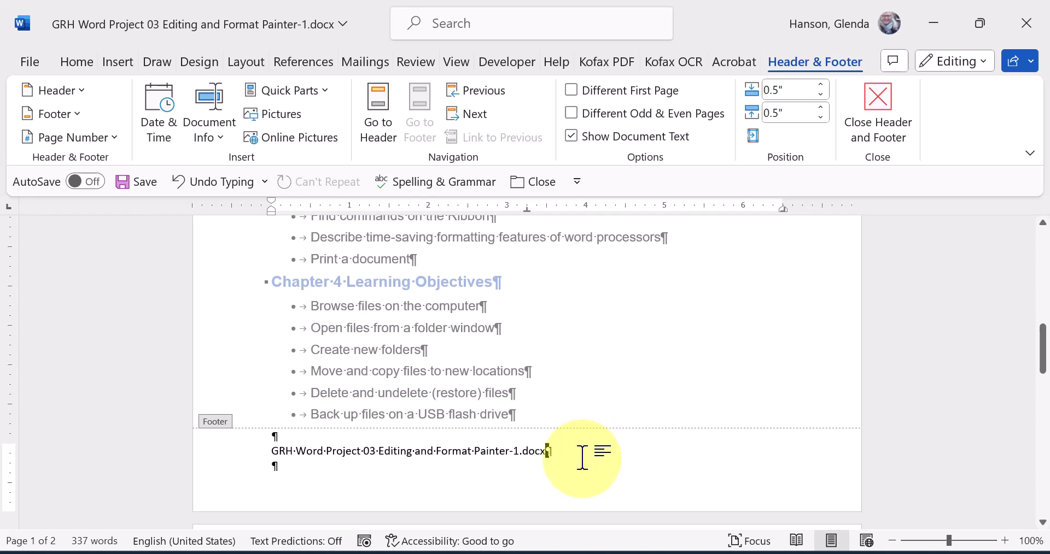
key("Tab")
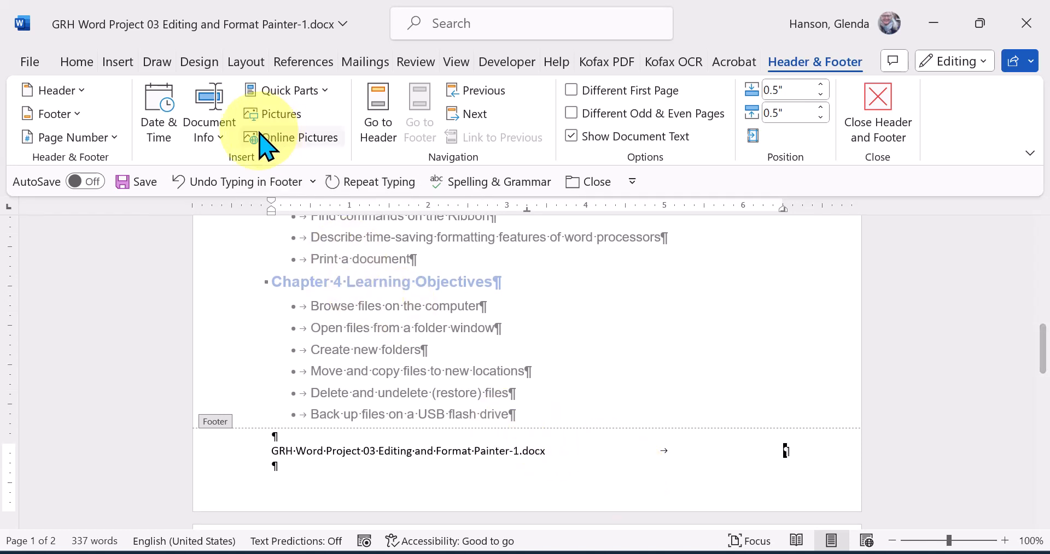
left_click(217, 139)
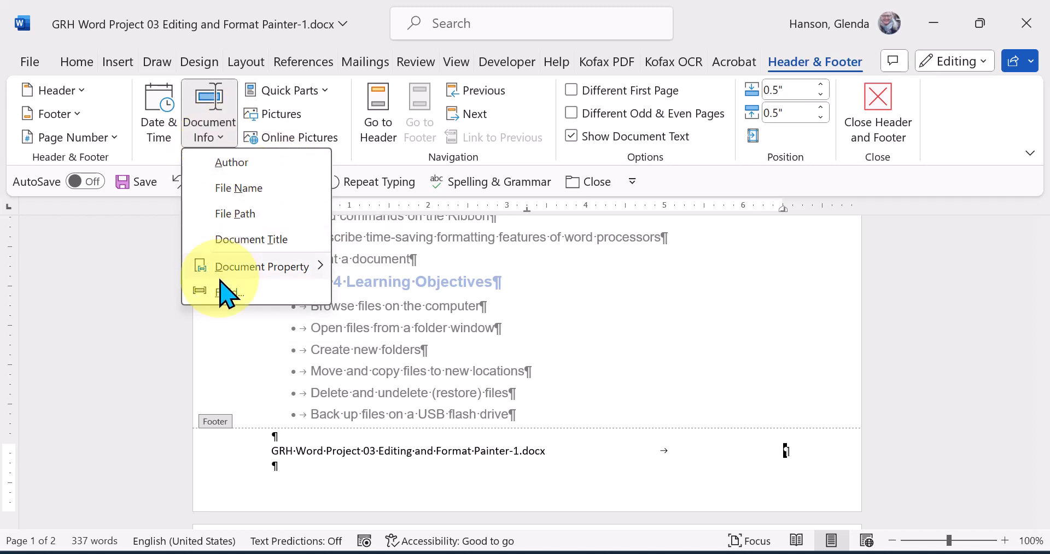
left_click(326, 93)
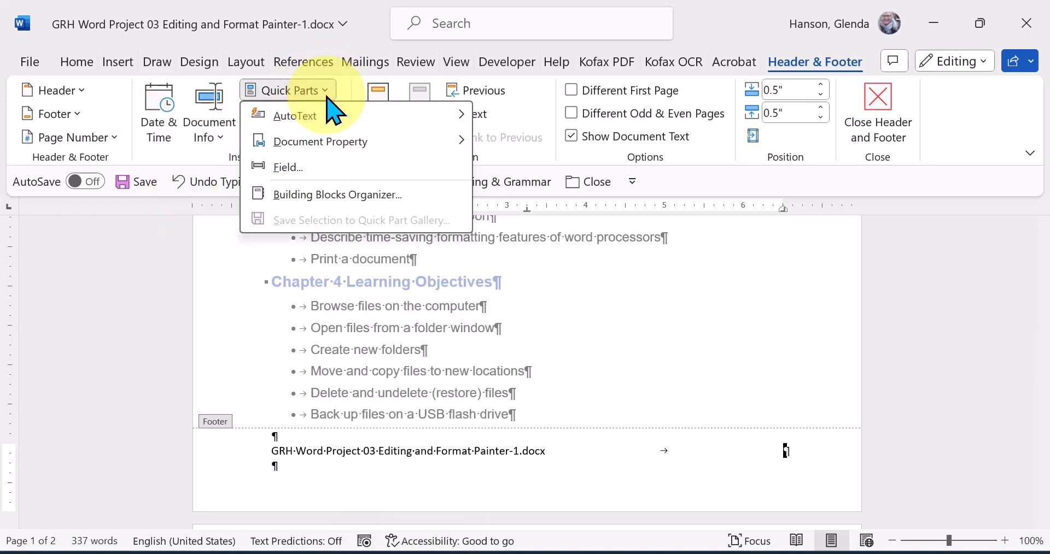
left_click(223, 140)
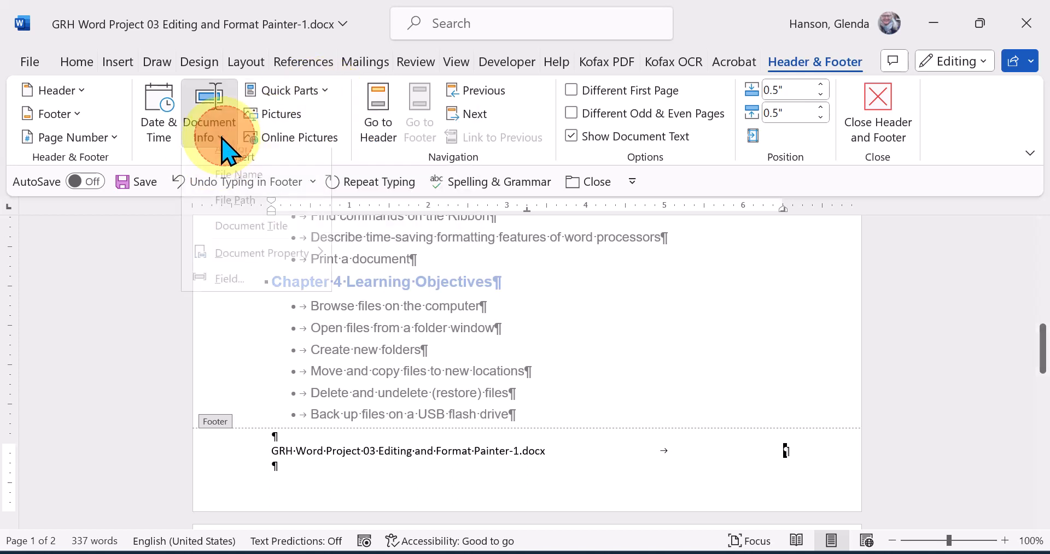
left_click(226, 293)
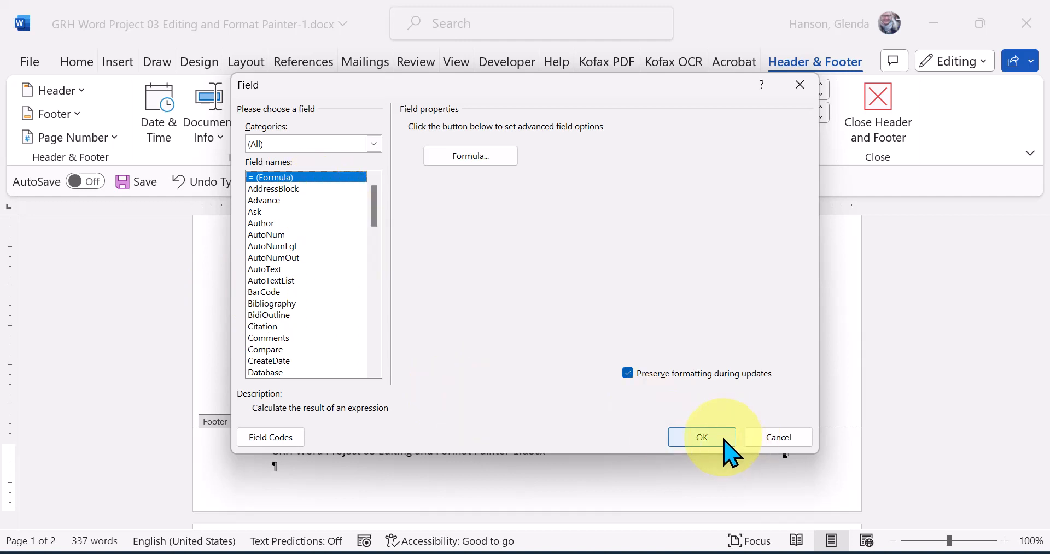
left_click(722, 439)
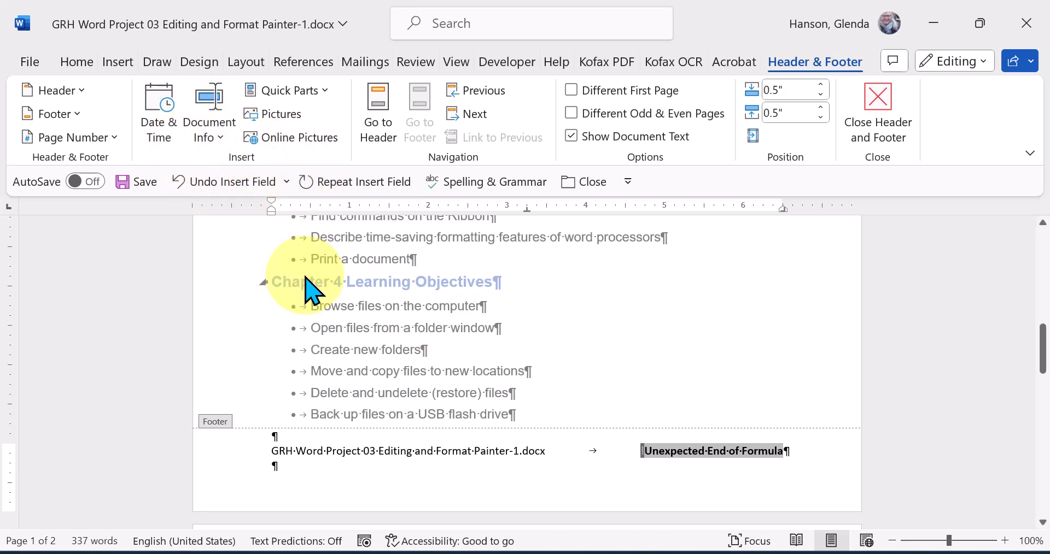
Undo the formula field insertion, remove the added tab after the footer's file name, and return to the document body
left_click(401, 313)
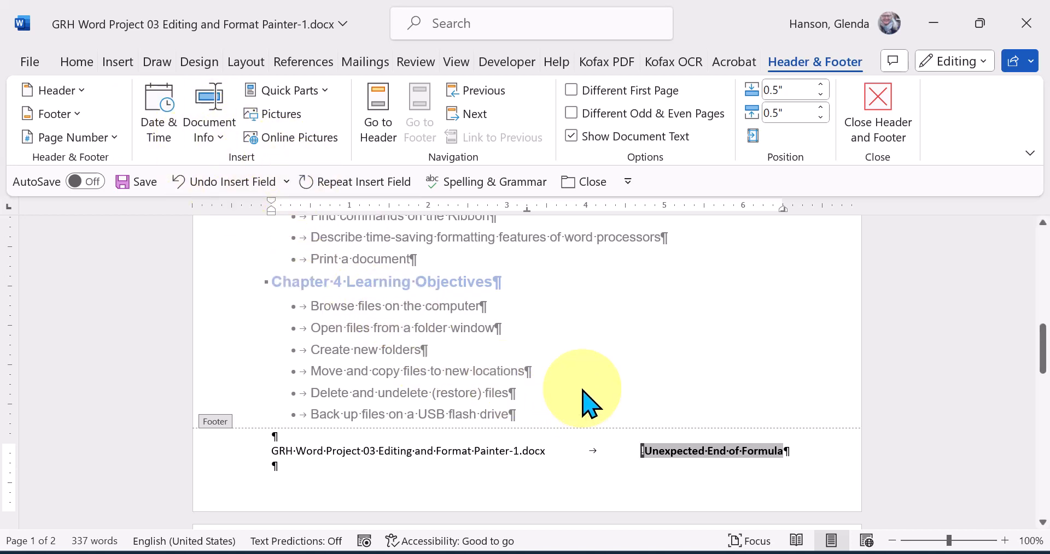
key("Delete")
left_click(738, 448)
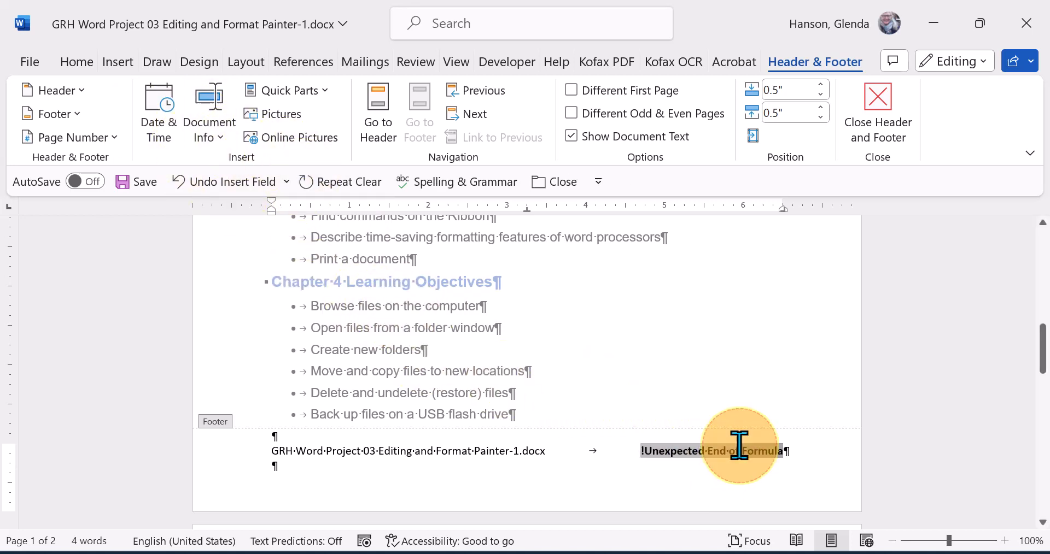
left_click_drag(638, 451, 746, 449)
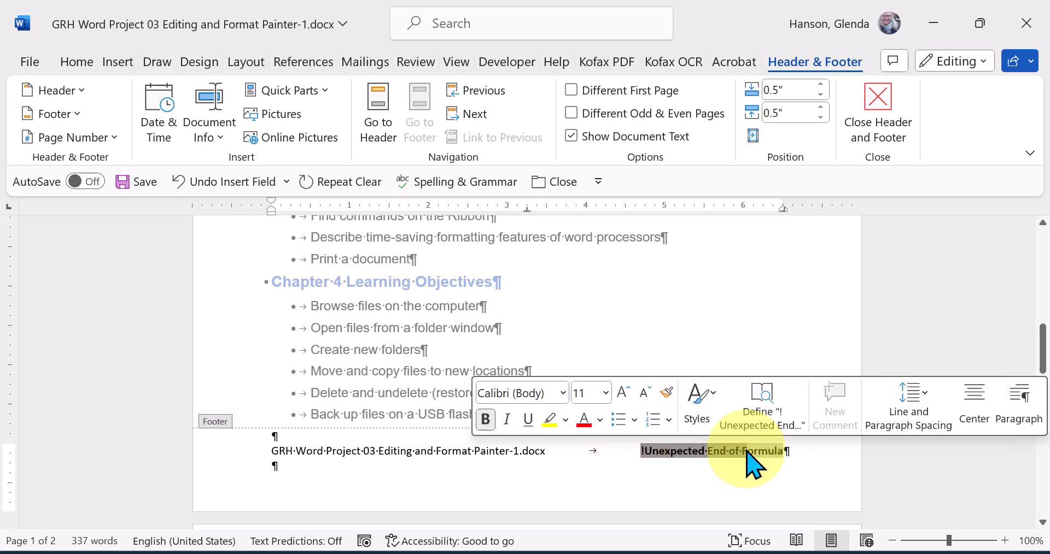
key("ctrl+z")
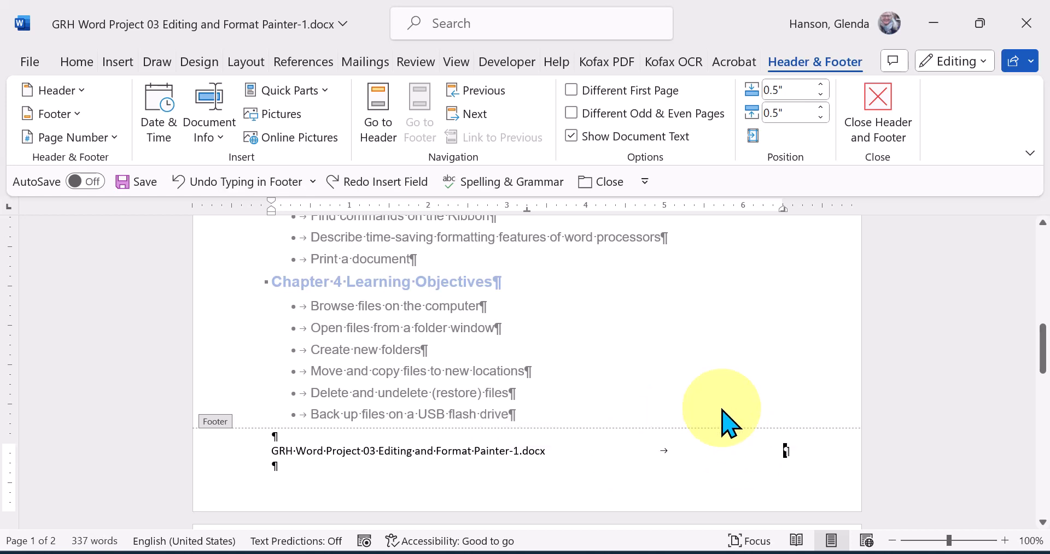
key("BackSpace")
left_click(597, 363)
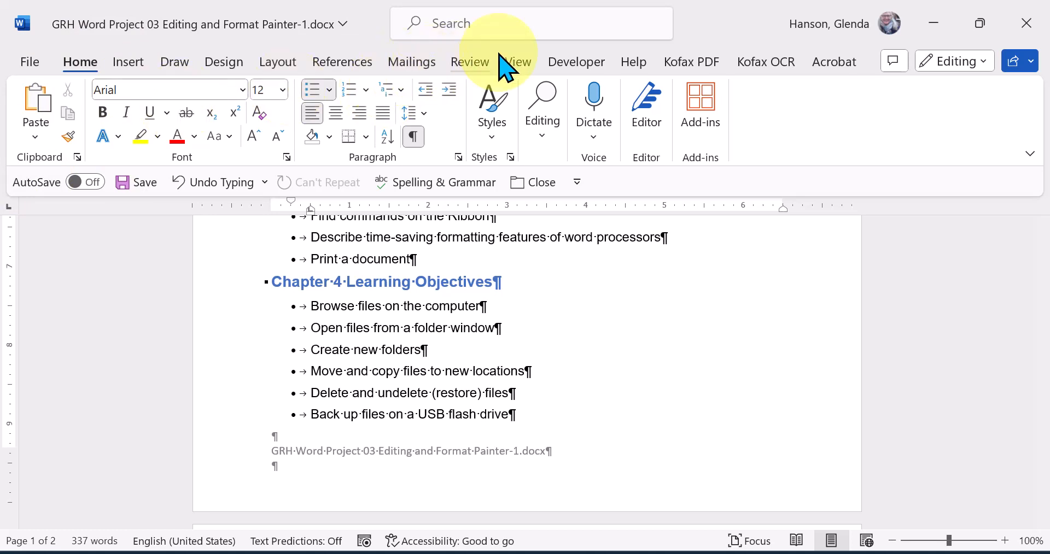
Run the spelling and grammar check on the document and open its spelling corrections
left_click(475, 67)
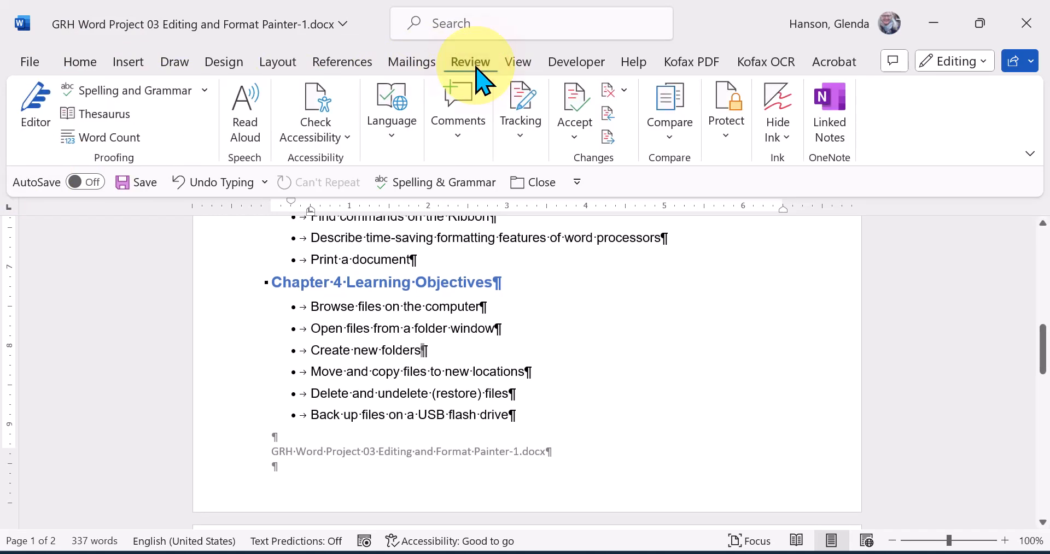
left_click(186, 95)
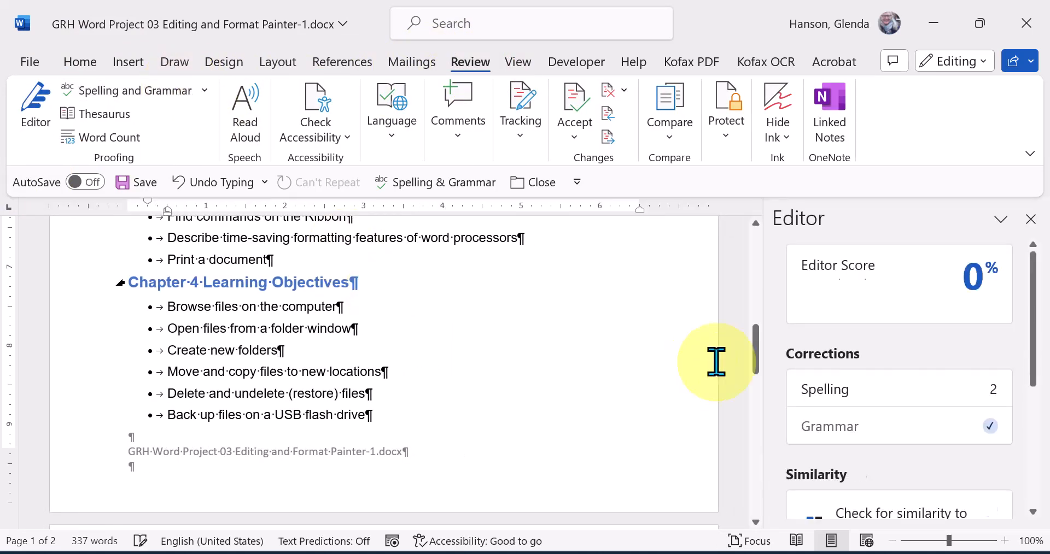
scroll(1028, 339, "down", 3)
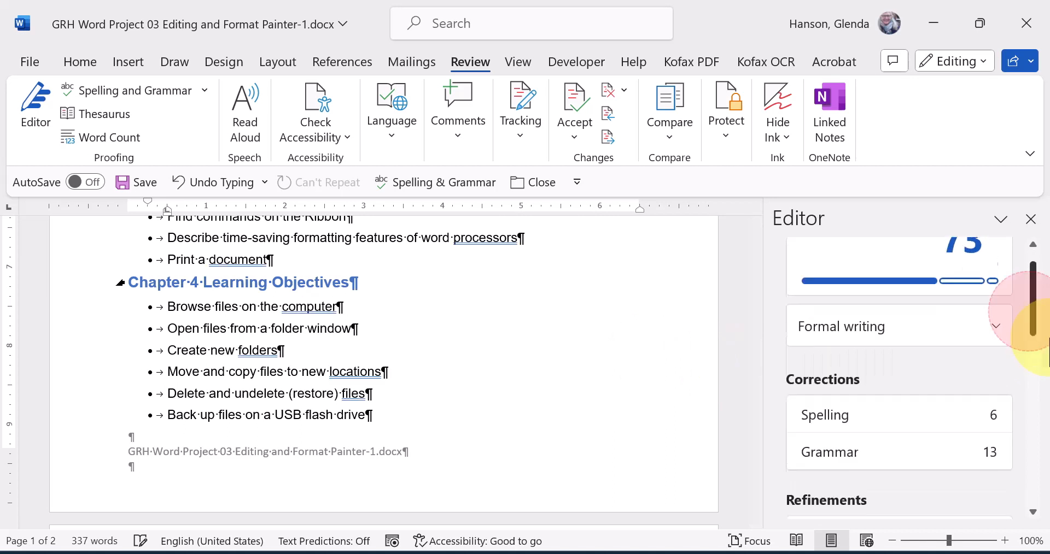
scroll(1039, 345, "down", 2)
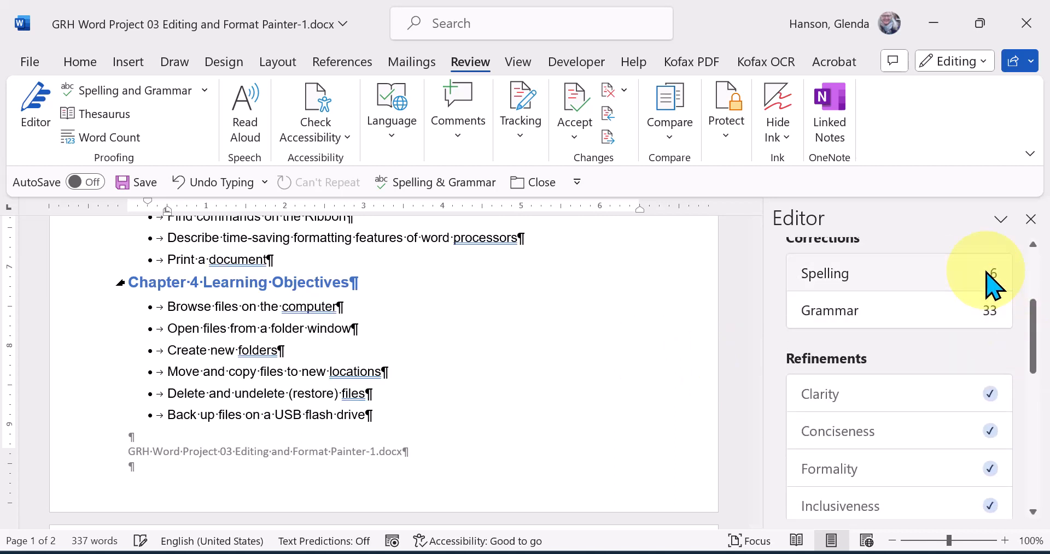
left_click_drag(1035, 355, 1046, 313)
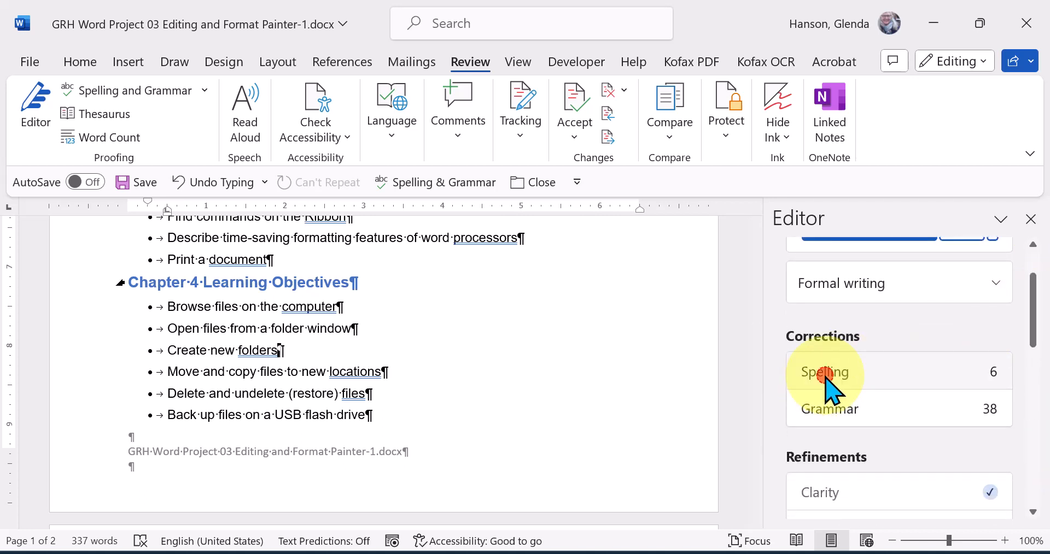
left_click(825, 374)
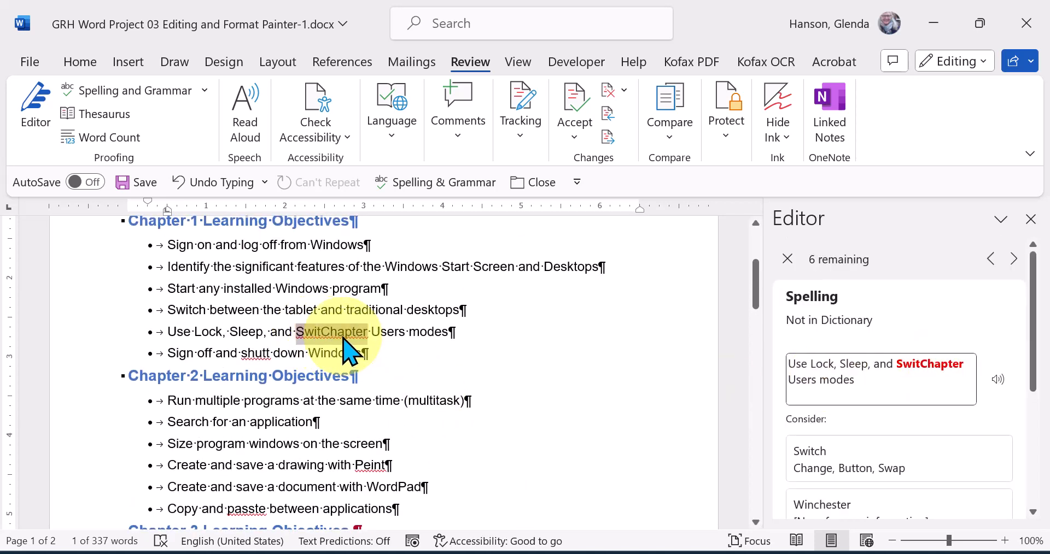
Correct "SwitChapter" to "Switch" in the Chapter 1 bullet about Lock, Sleep and Users modes
left_click(344, 335)
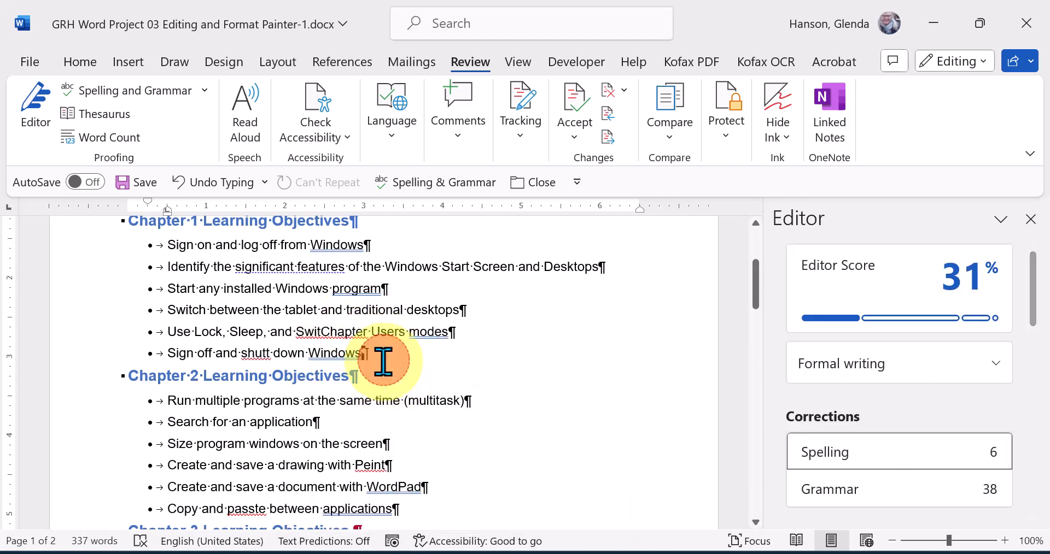
left_click(383, 361)
left_click(372, 332)
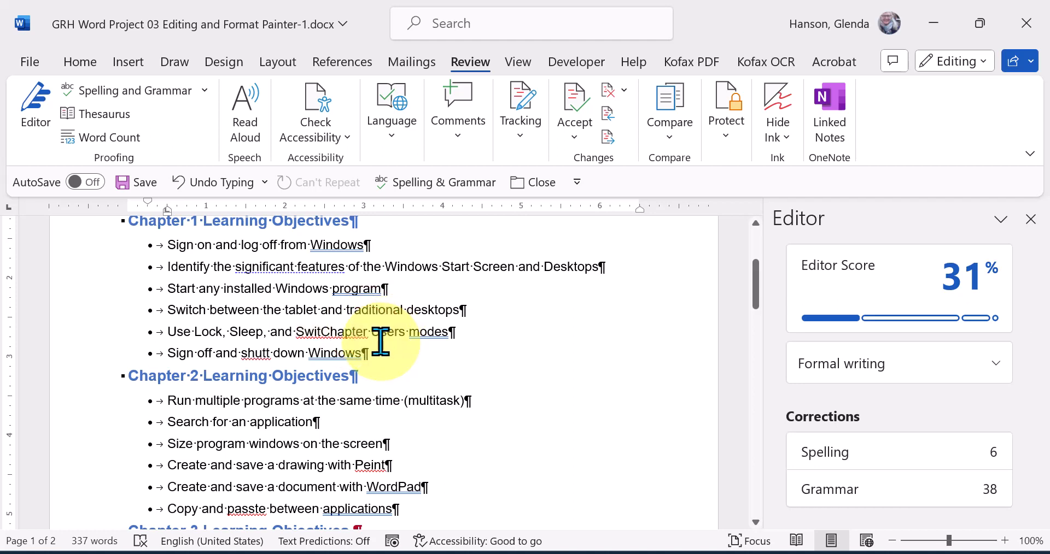
key("BackSpace")
key("BackSpace")
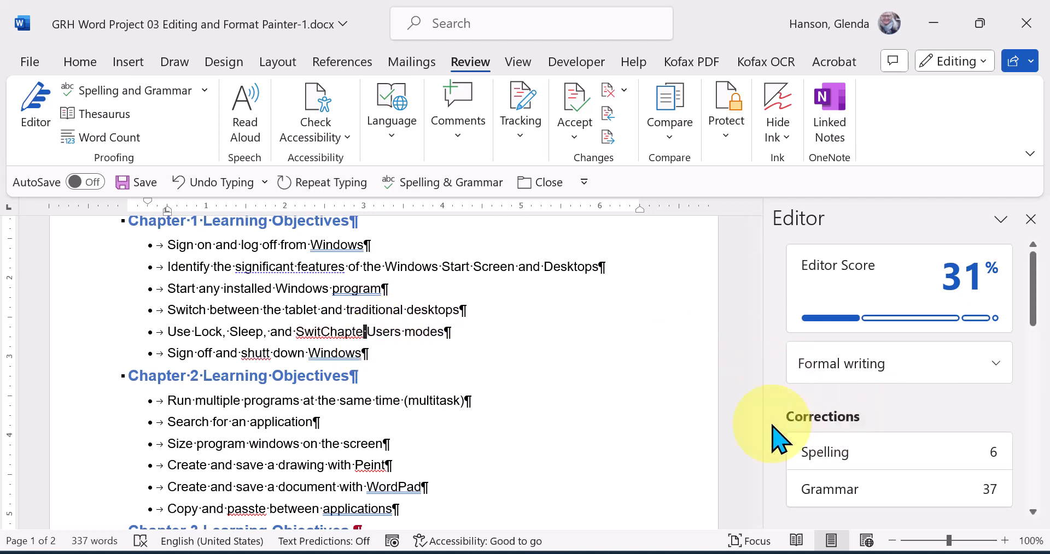
key("BackSpace")
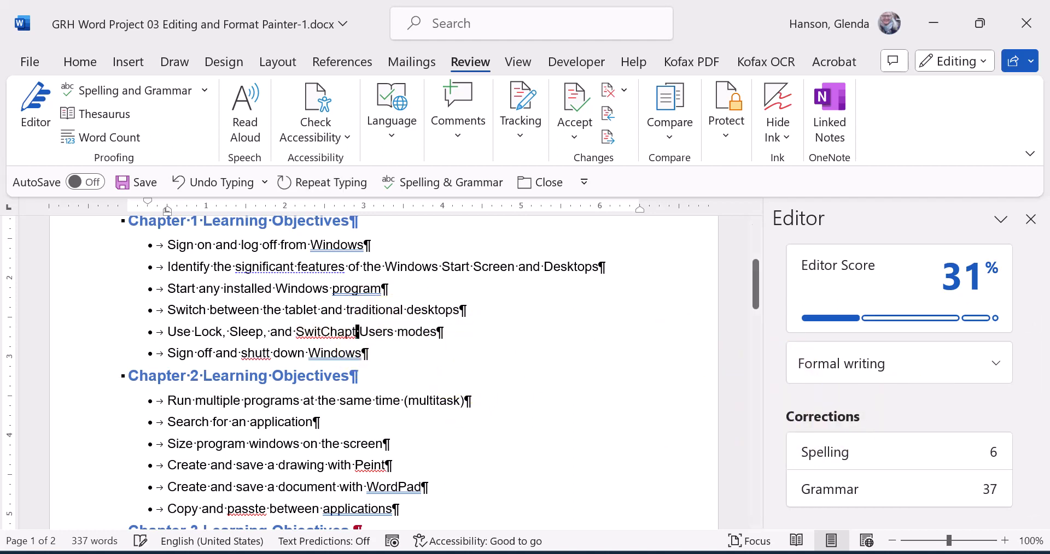
key("BackSpace")
key("BackSpace")
key("BackSpace")
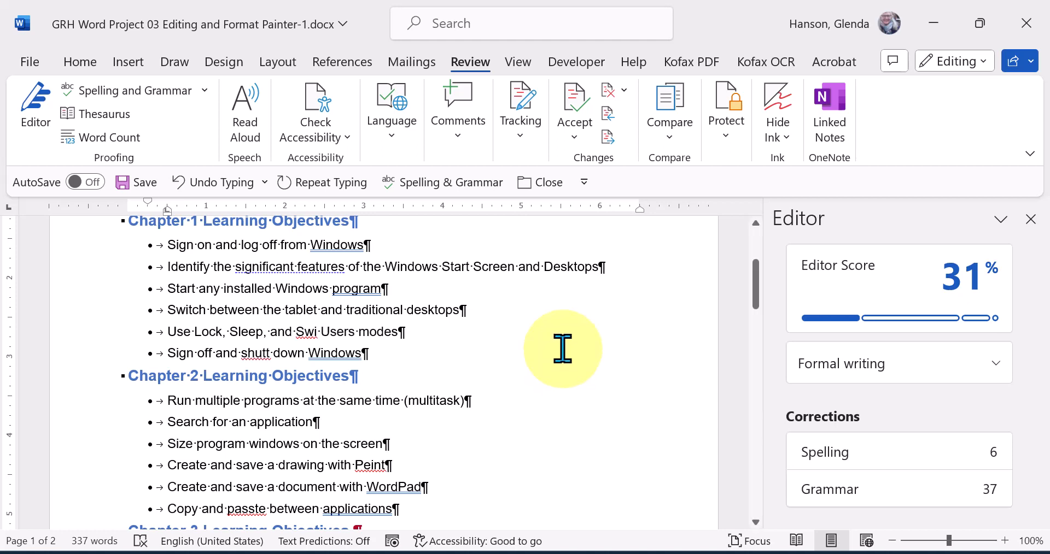
type("tch")
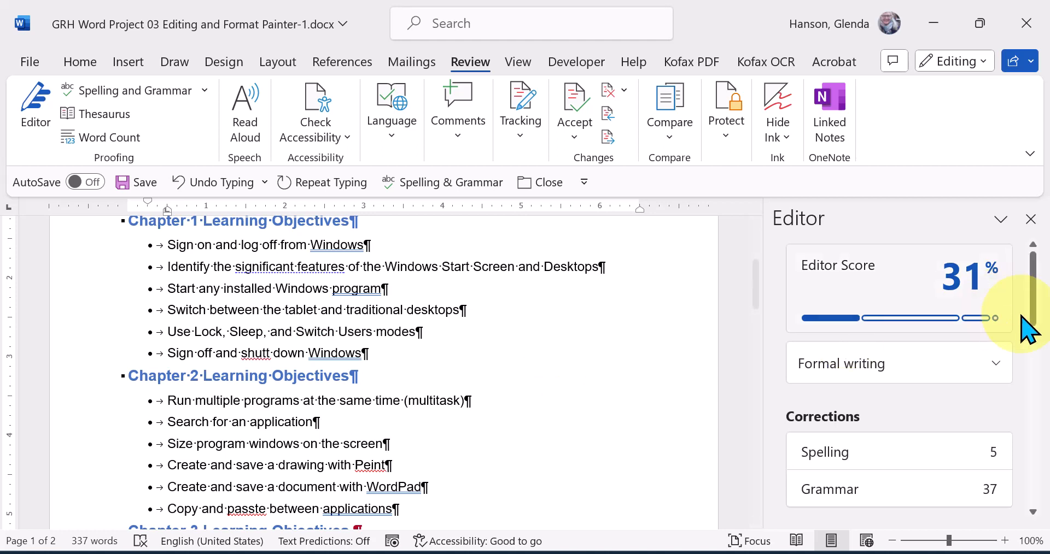
Correct "shutt" to "shut" in the last Chapter 1 bullet about signing off
scroll(1033, 317, "down", 2)
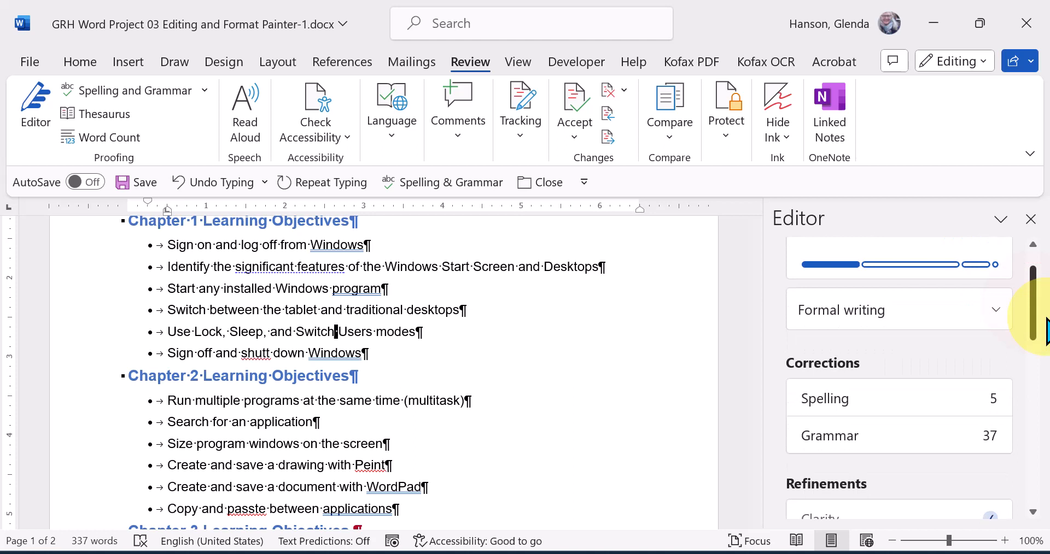
left_click(948, 412)
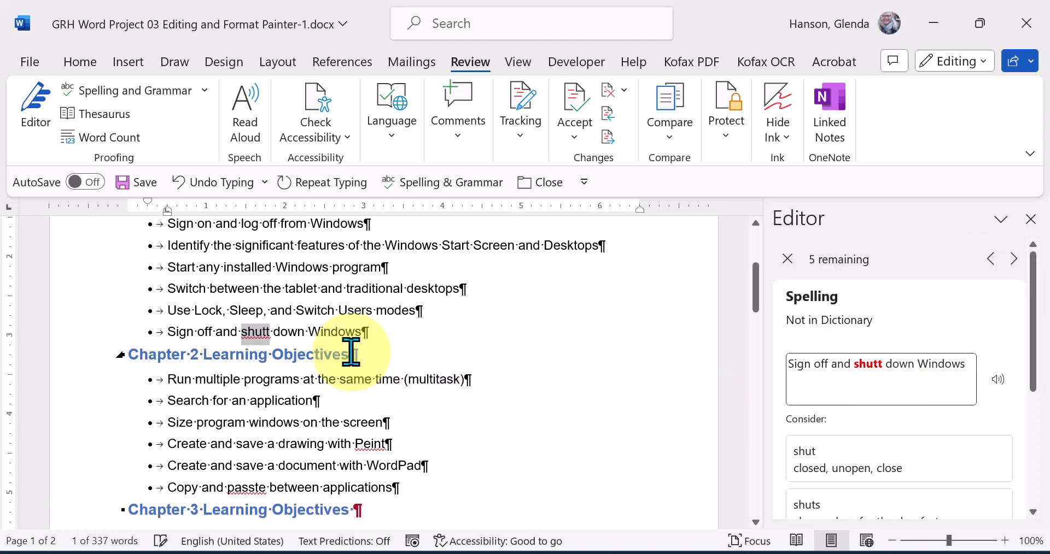
left_click(271, 333)
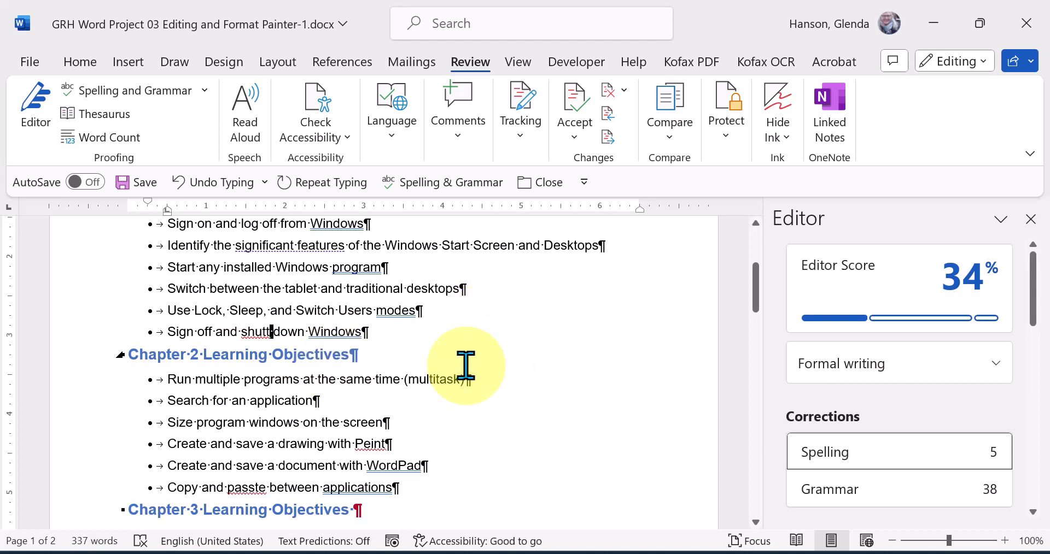
left_click(281, 333)
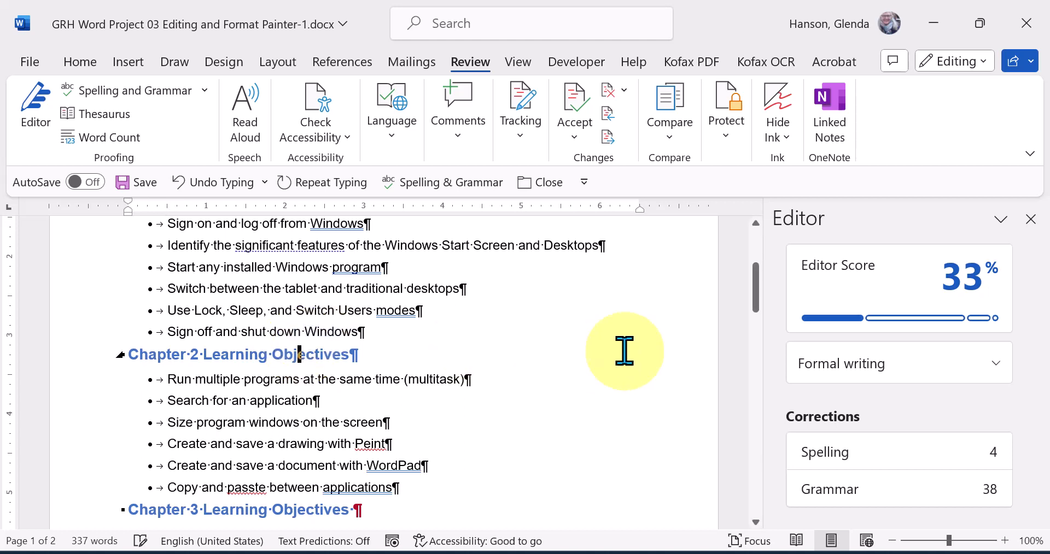
Replace the flagged misspelling "Peint" with "Paint" in the Chapter 2 bullet about saving a drawing
left_click(905, 461)
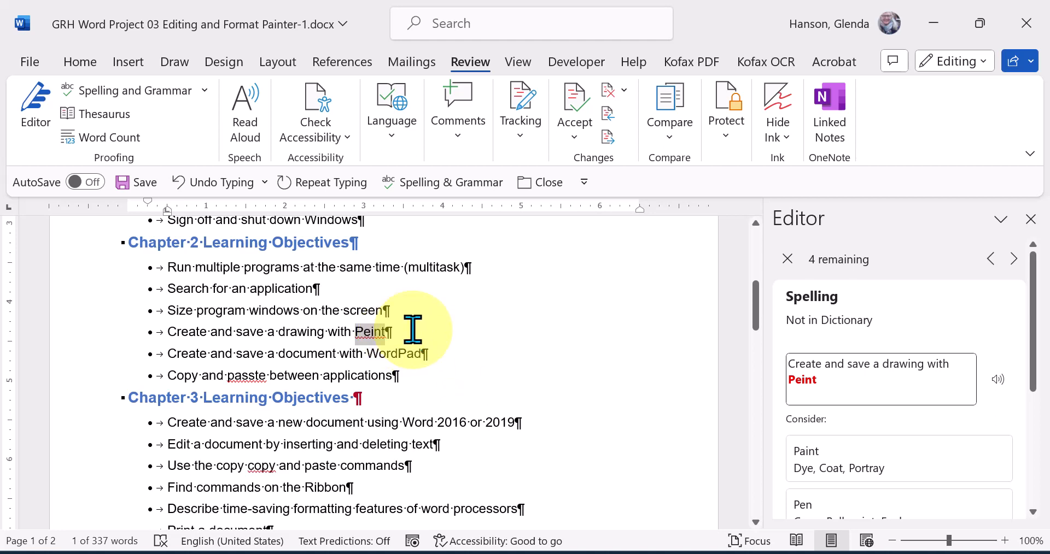
left_click(386, 335)
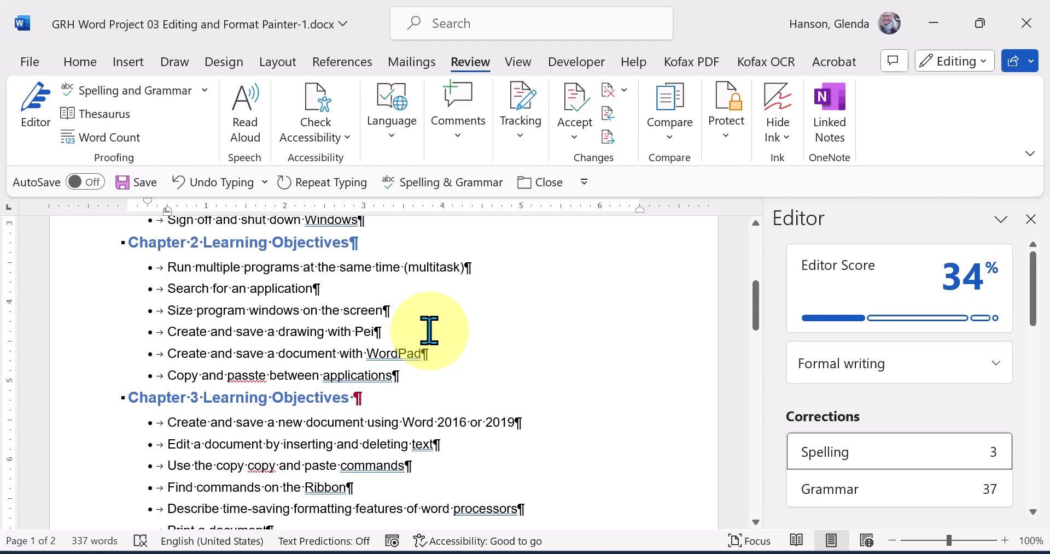
left_click(375, 333)
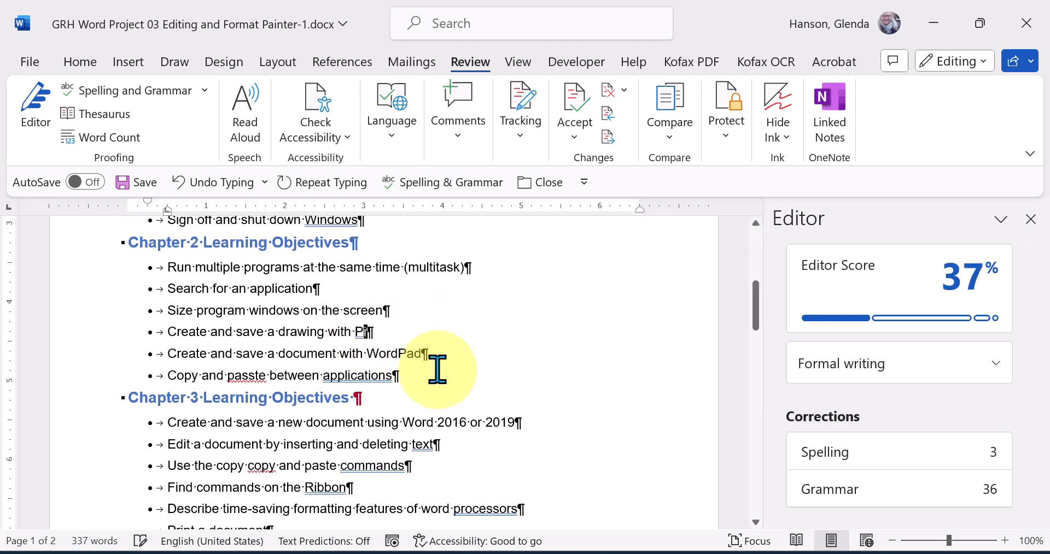
type("aint")
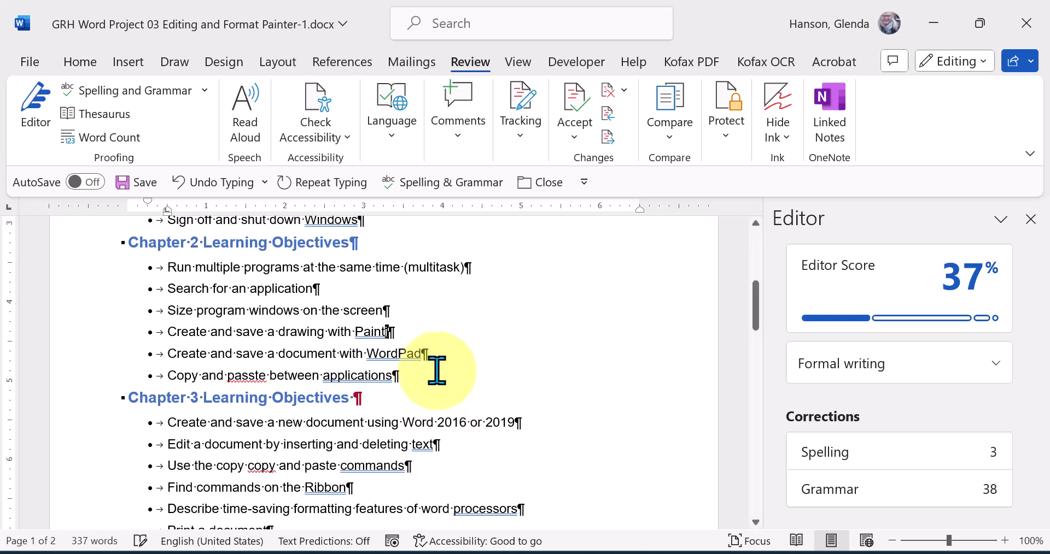
Correct the flagged word "passte" to the suggested "paste" in the last Chapter 2 bullet
left_click(834, 367)
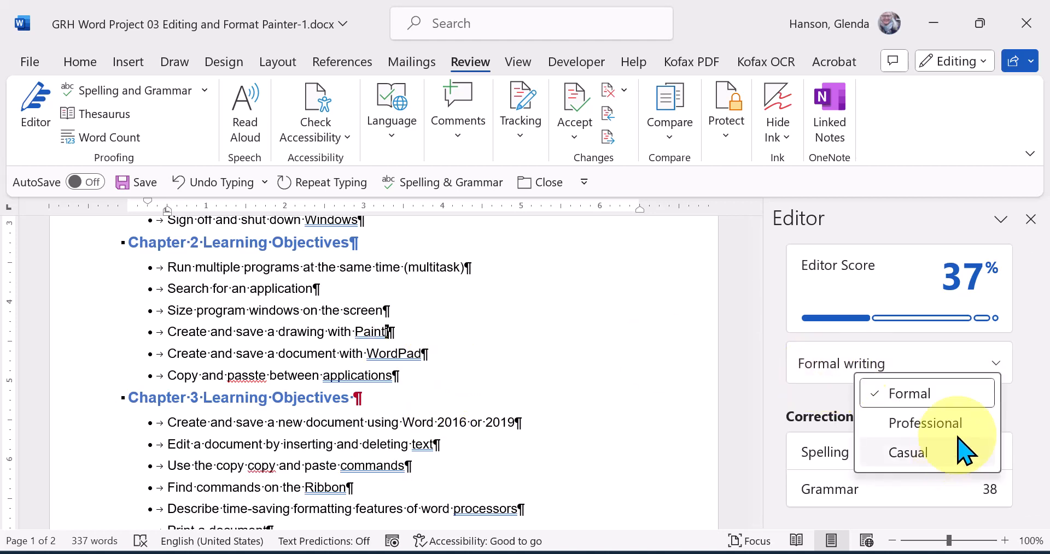
left_click(838, 465)
left_click(839, 462)
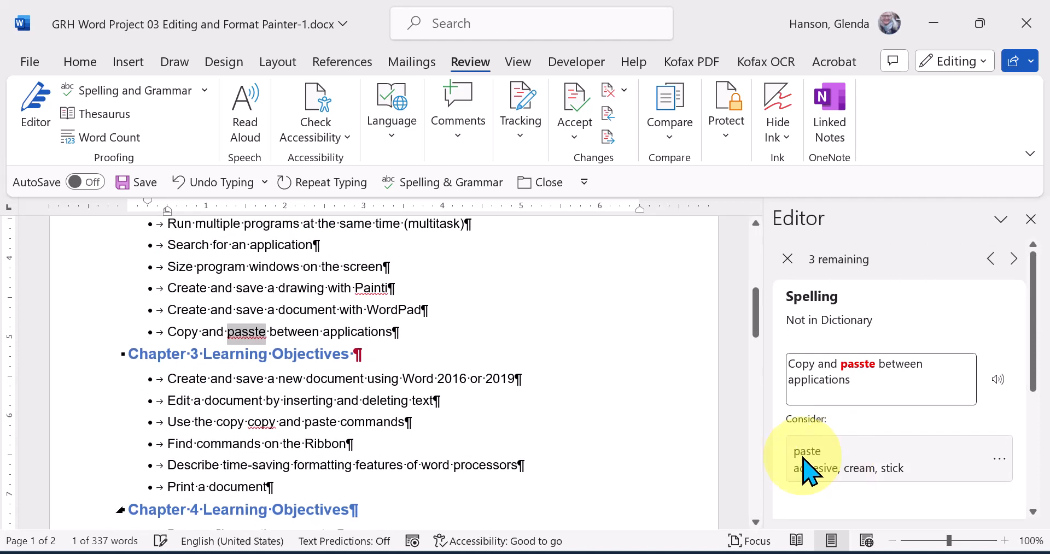
left_click(253, 332)
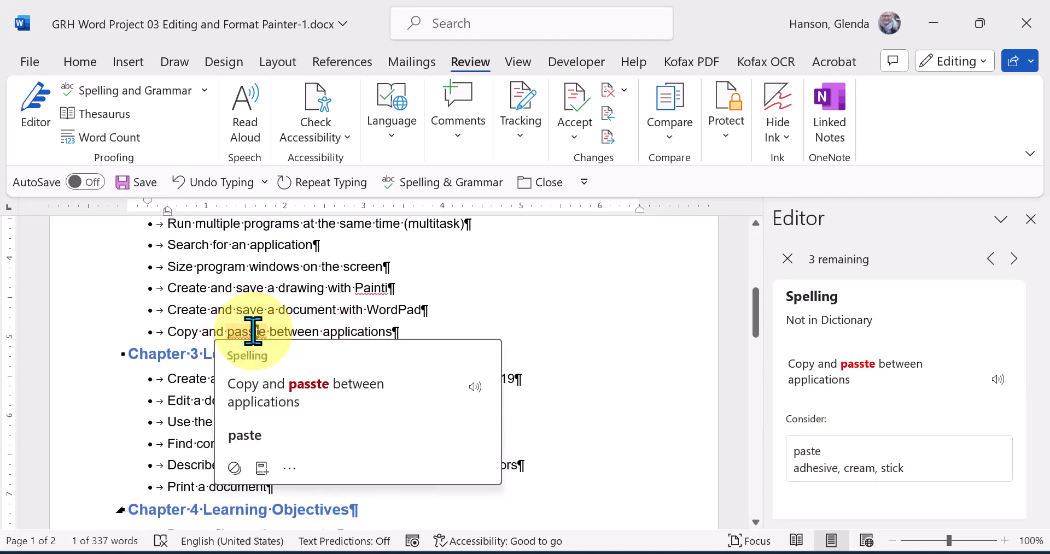
left_click(265, 441)
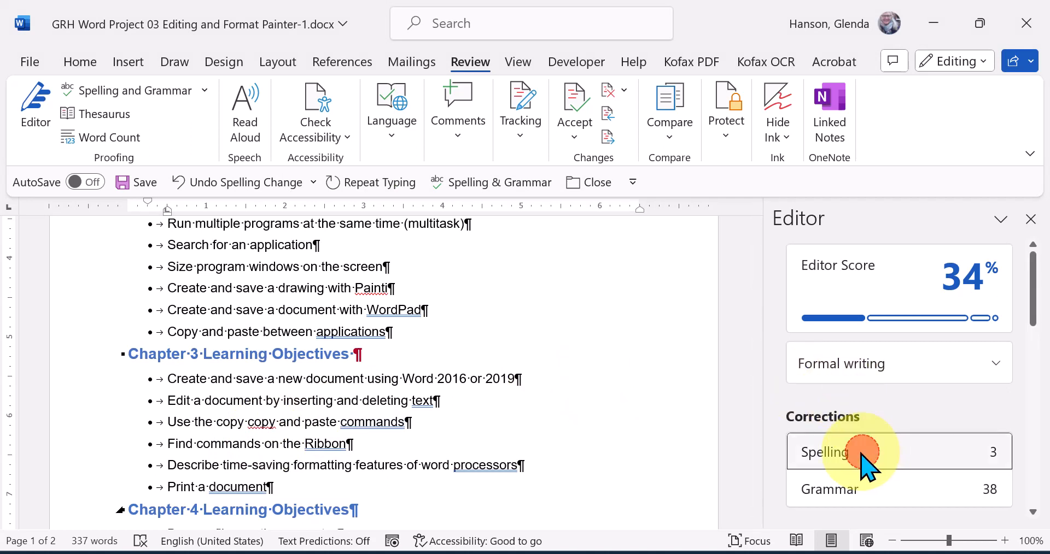
Delete the repeated word "copy" in the Chapter 3 bullet and correct "seach" to "search" in the first Chapter 6 bullet
left_click(869, 460)
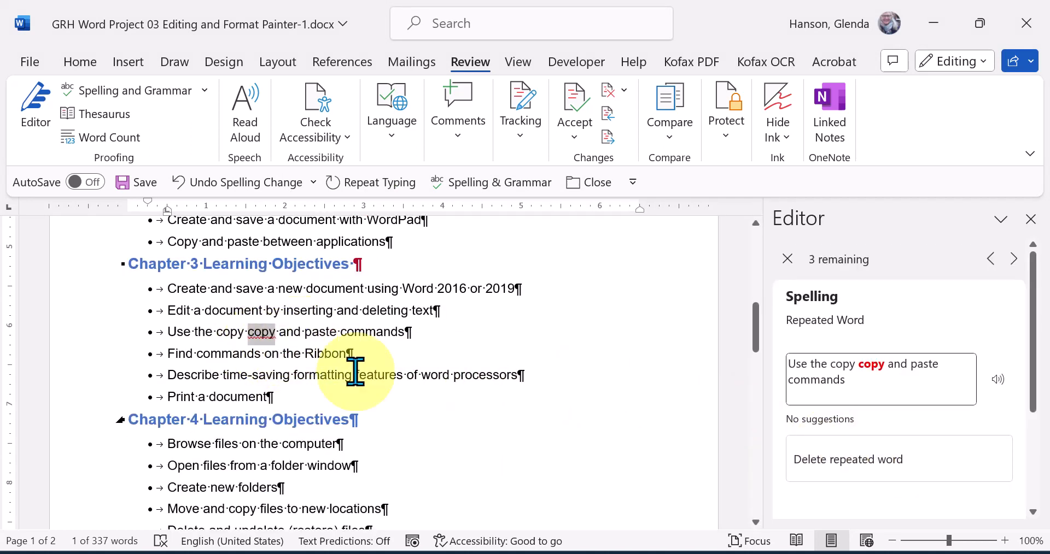
left_click(864, 471)
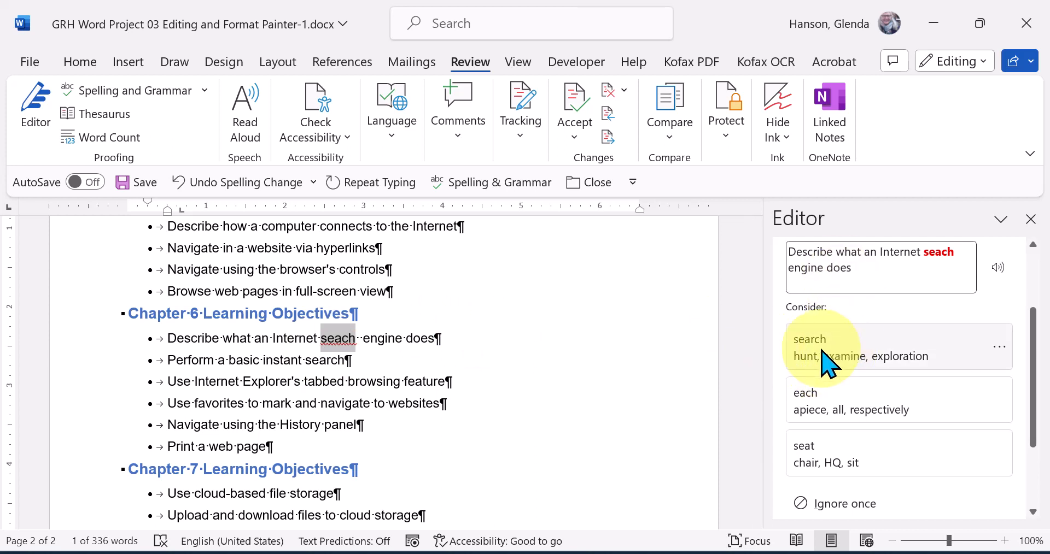
left_click(826, 361)
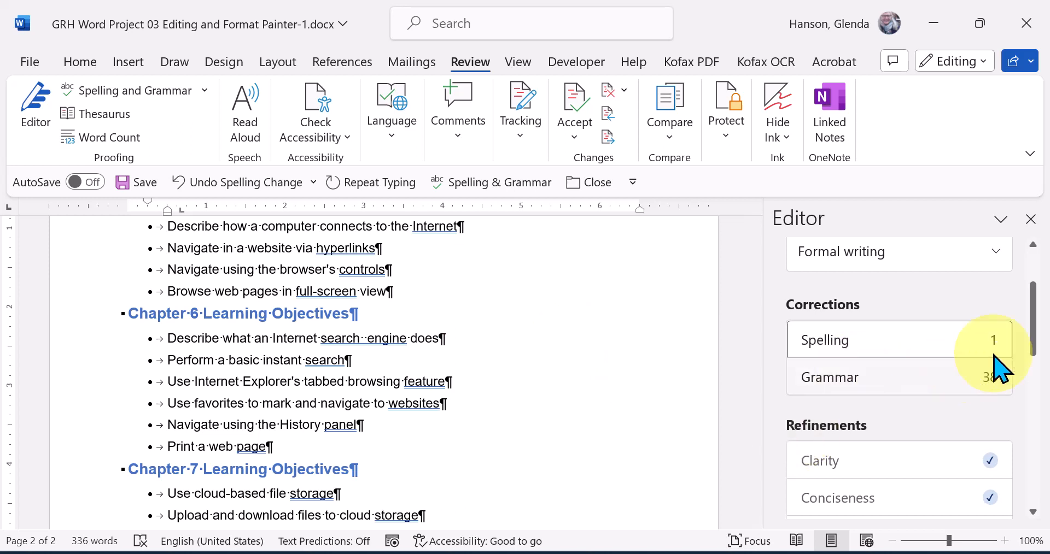
left_click(1049, 335)
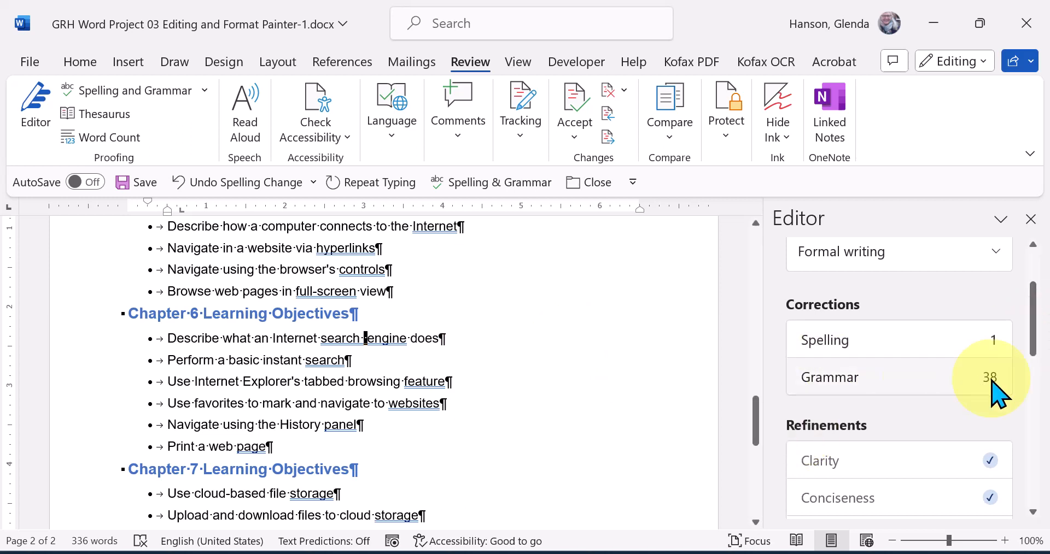
Correct the remaining spelling error "Painti" to "Paint" in the Chapter 2 drawing bullet and check the Editor's refinements
left_click(869, 344)
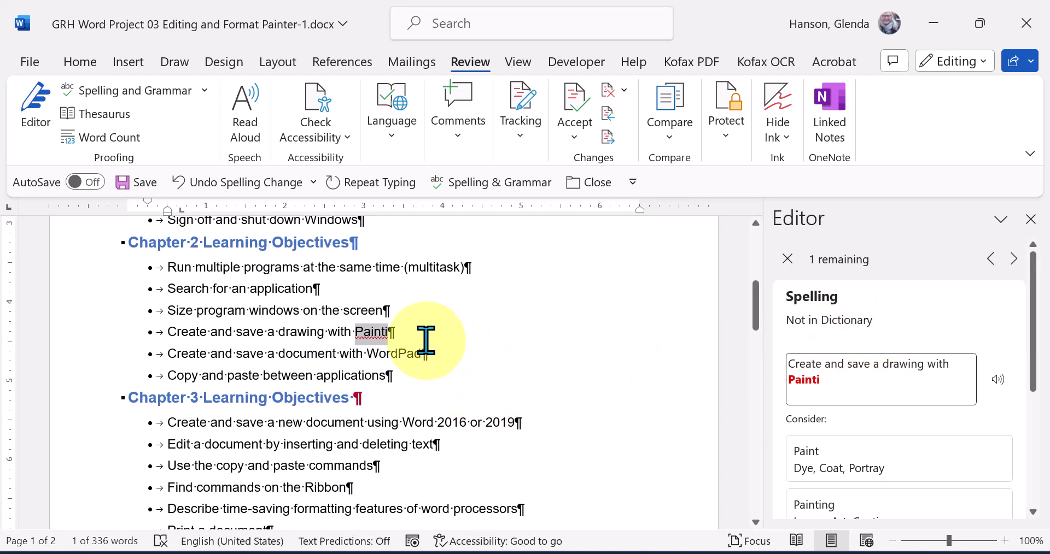
left_click(424, 331)
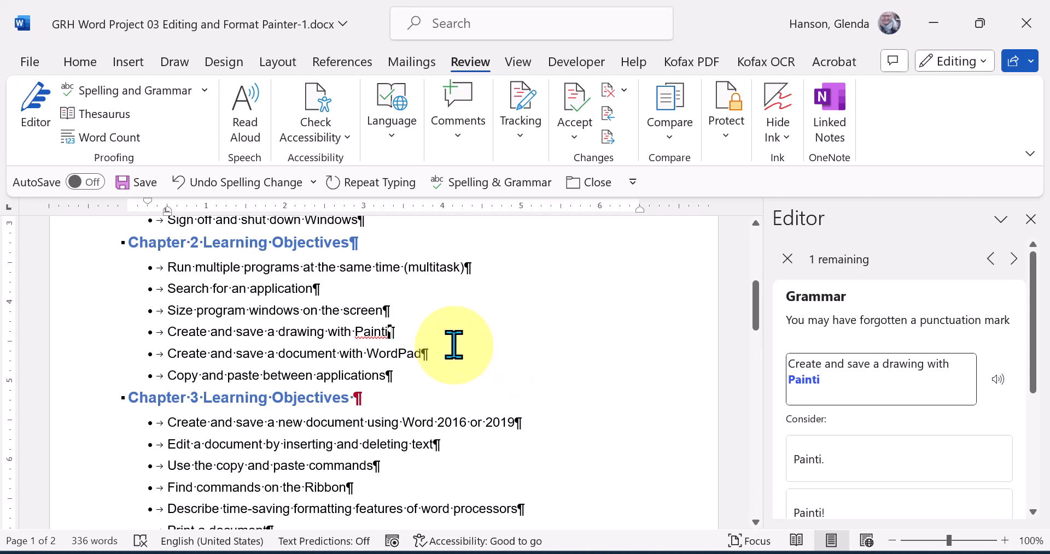
right_click(381, 331)
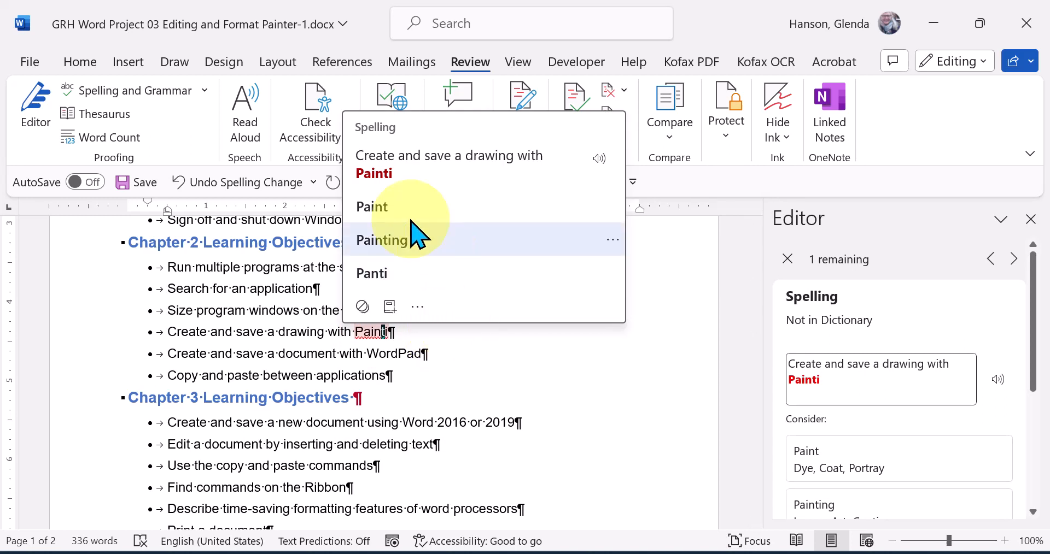
left_click(393, 207)
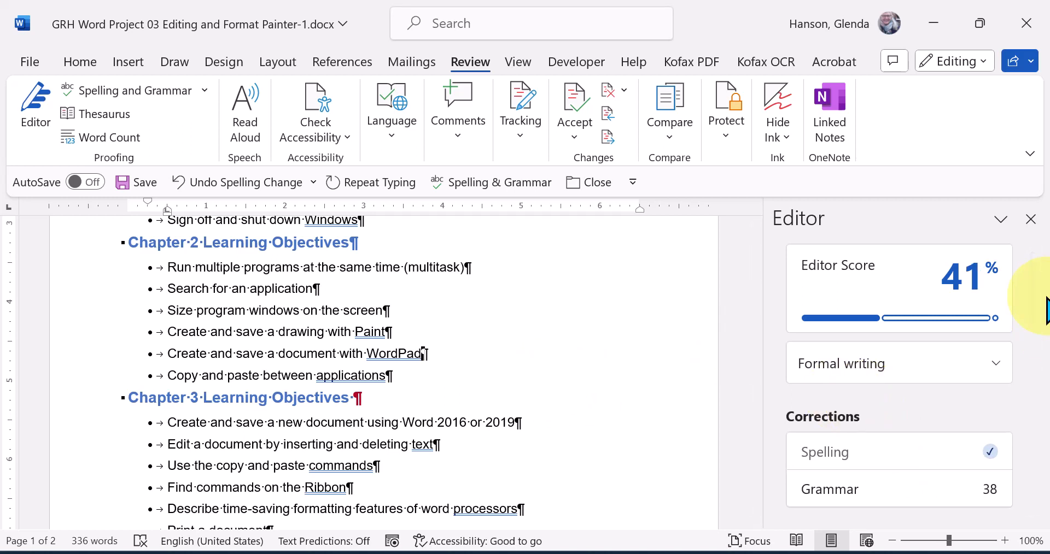
left_click_drag(1034, 312, 1031, 352)
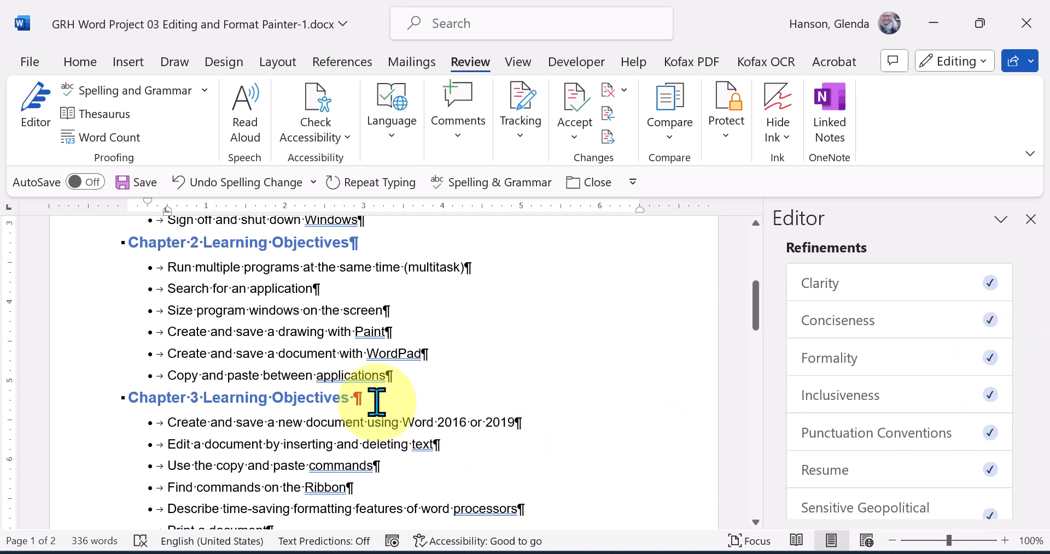
Copy the Chapter 3 heading's formatting onto its red paragraph mark with Format Painter
left_click(326, 397)
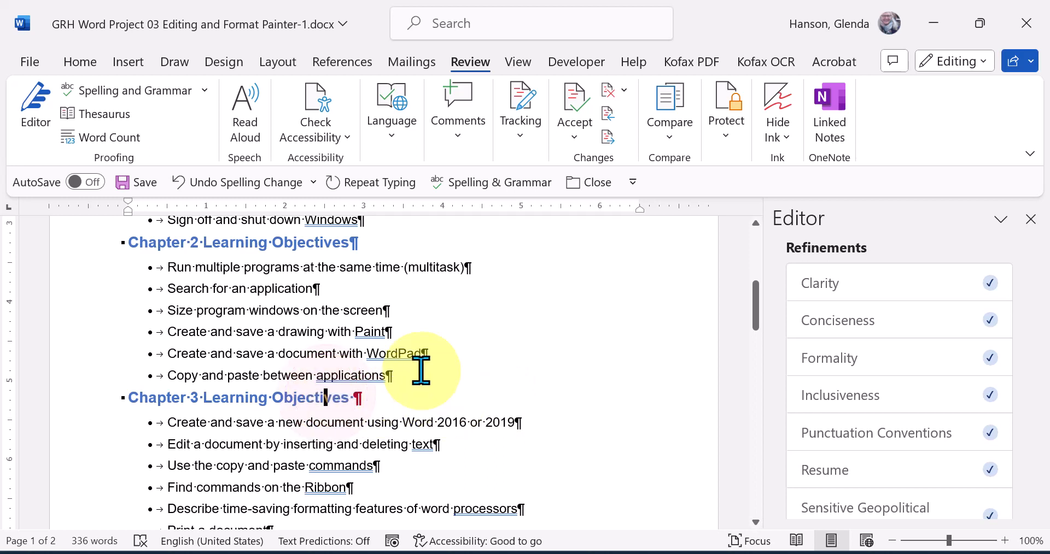
left_click(83, 63)
left_click(69, 137)
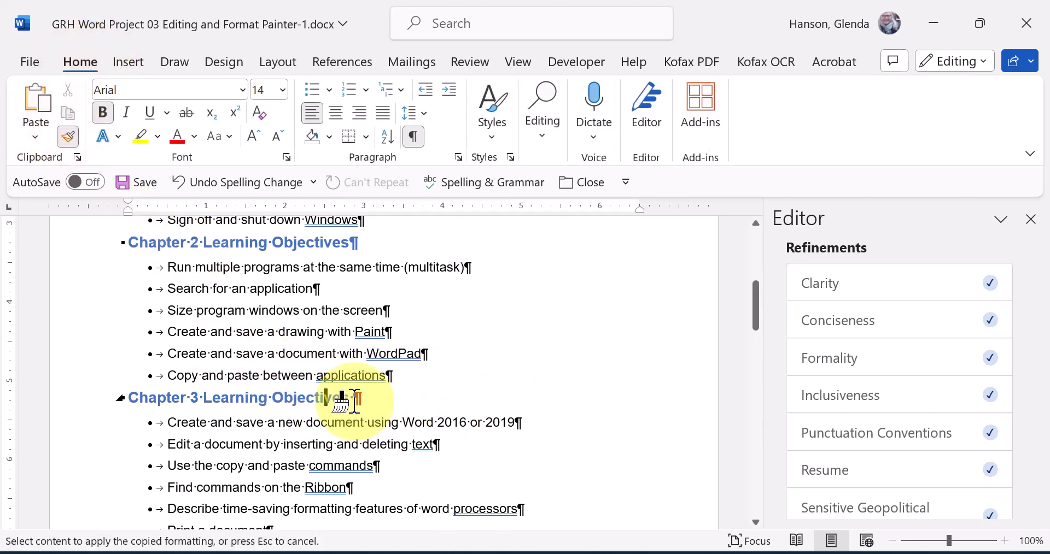
left_click_drag(354, 402, 377, 403)
left_click(384, 463)
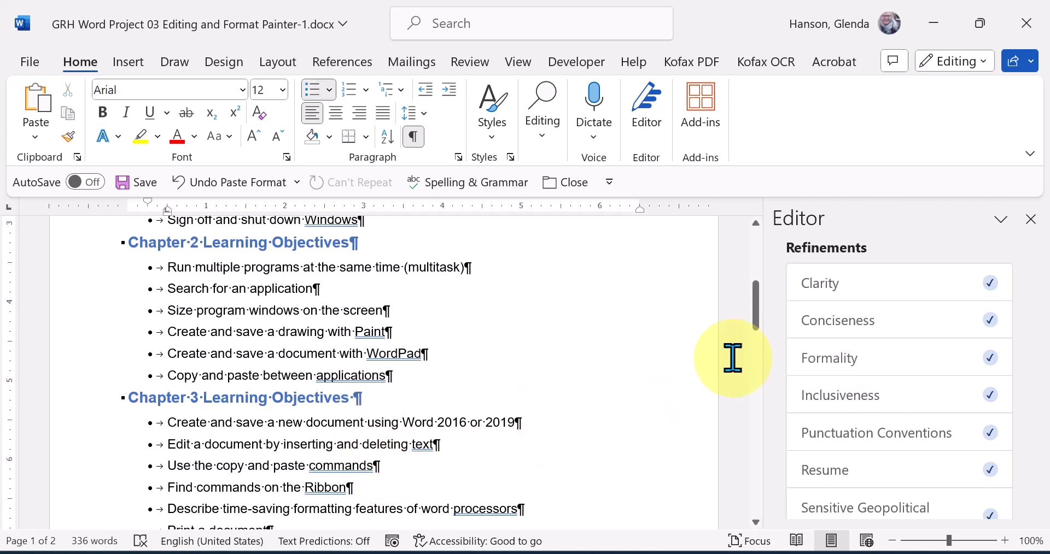
Close the Editor and hide the formatting marks to review the document from its title through the later chapters
left_click(1032, 220)
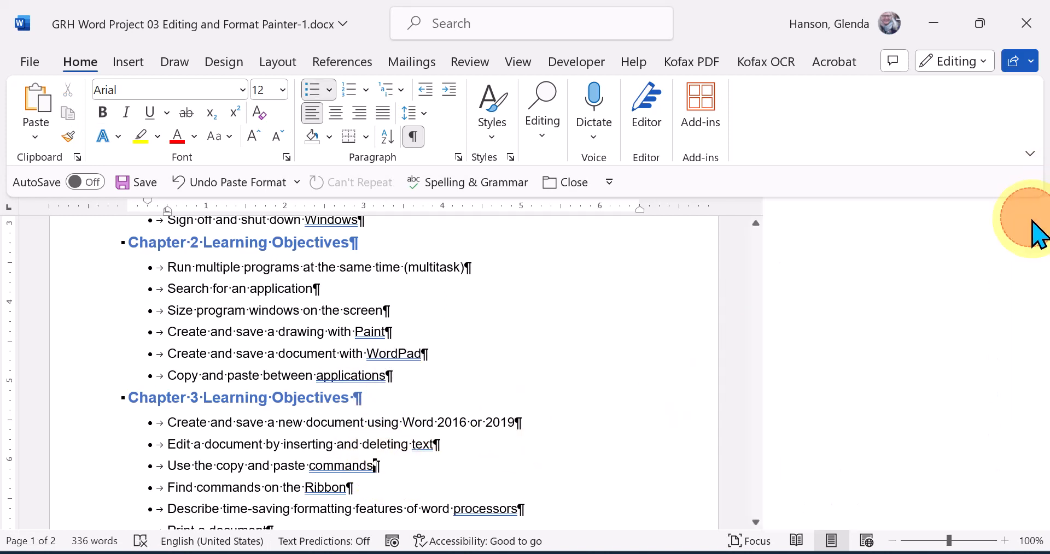
left_click_drag(1041, 311, 1036, 243)
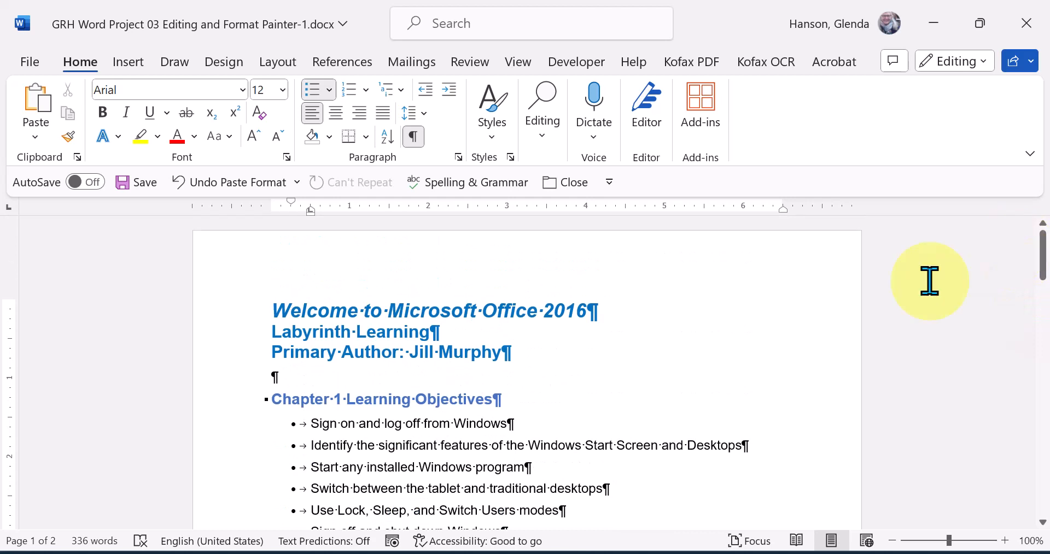
left_click(416, 143)
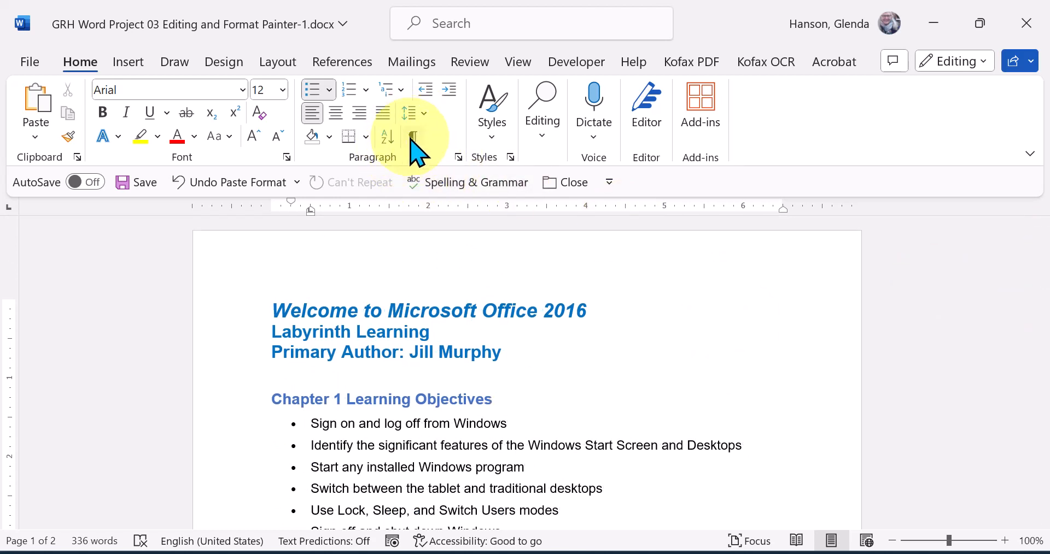
left_click_drag(1038, 262, 1006, 435)
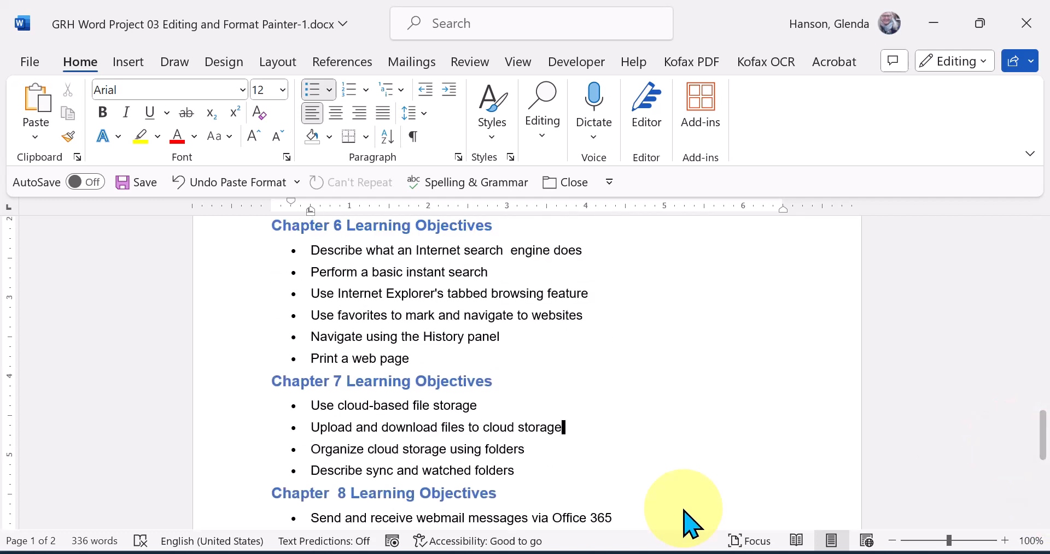